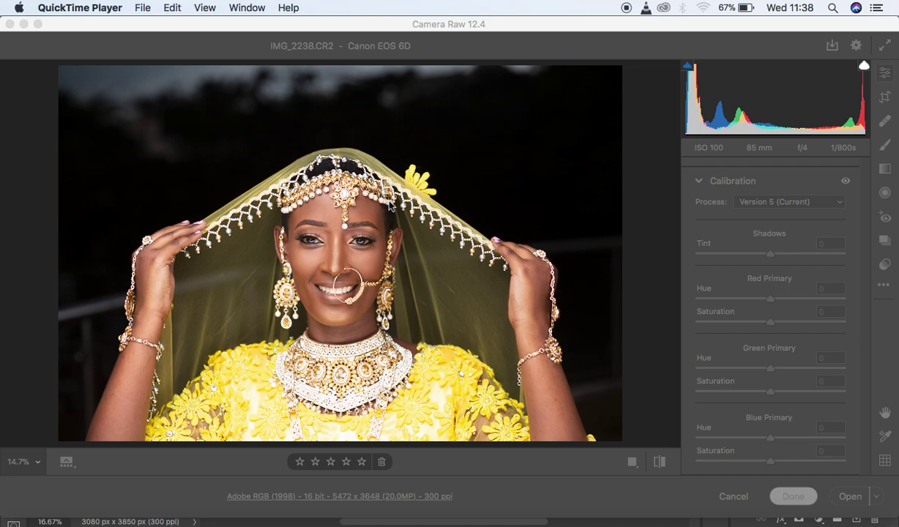
Step: Apply the Adobe Landscape profile to the raw portrait IMG_2238.CR2
left_click(401, 25)
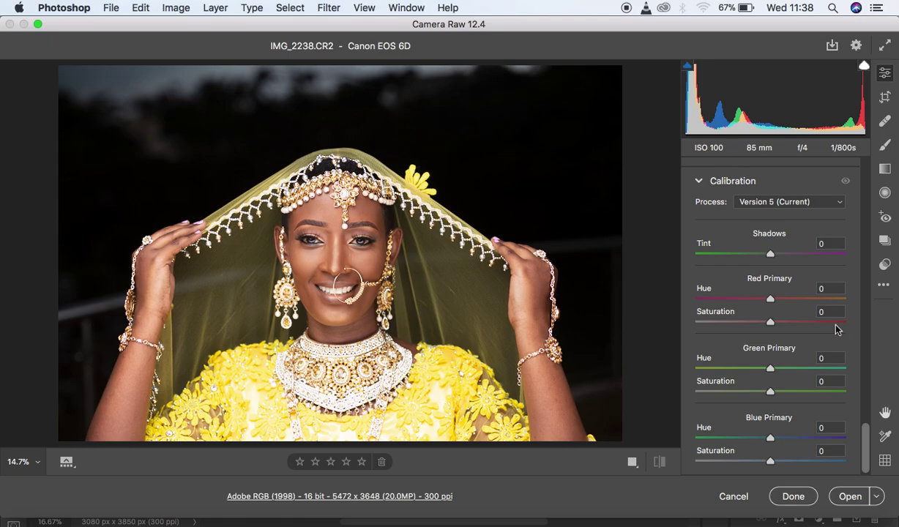
left_click_drag(866, 438, 865, 194)
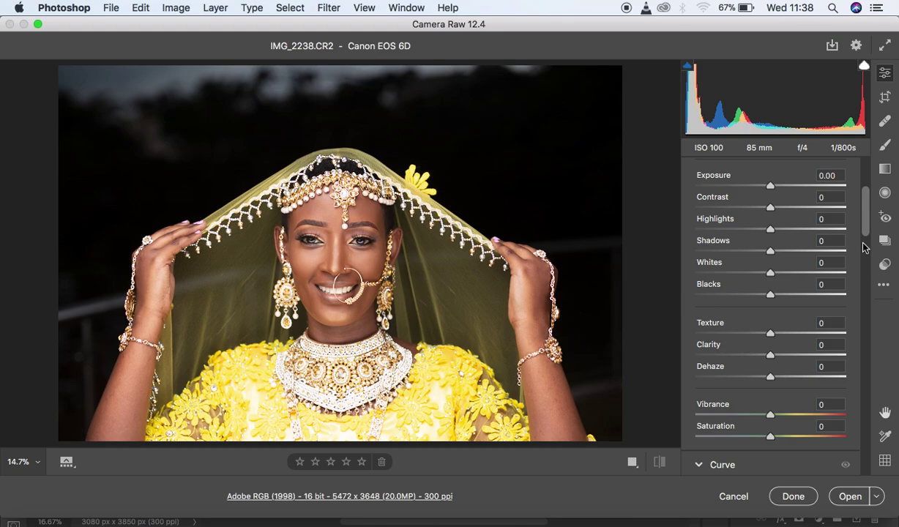
left_click_drag(866, 226, 866, 179)
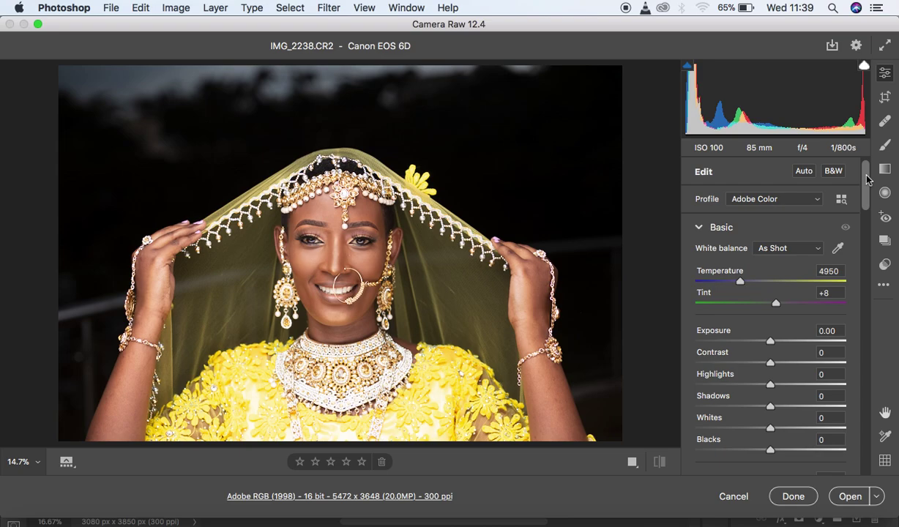
left_click(794, 200)
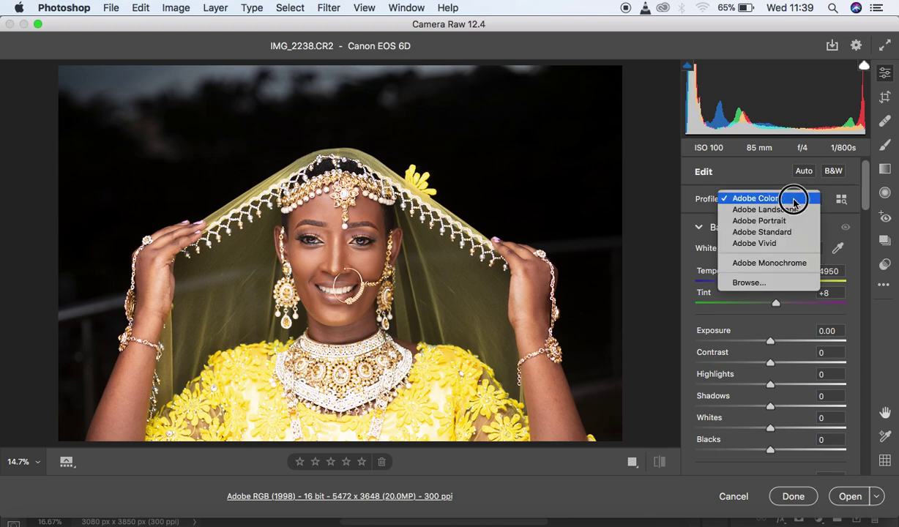
left_click(794, 200)
left_click(762, 201)
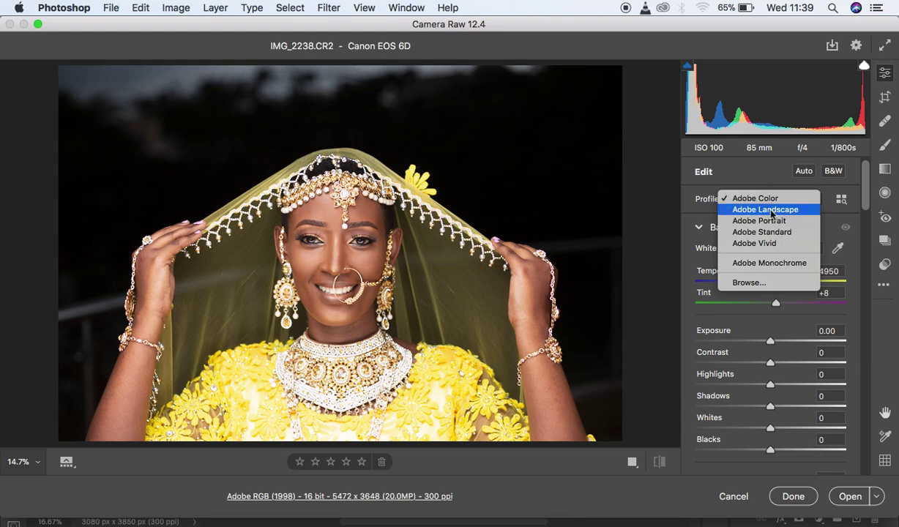
left_click(757, 211)
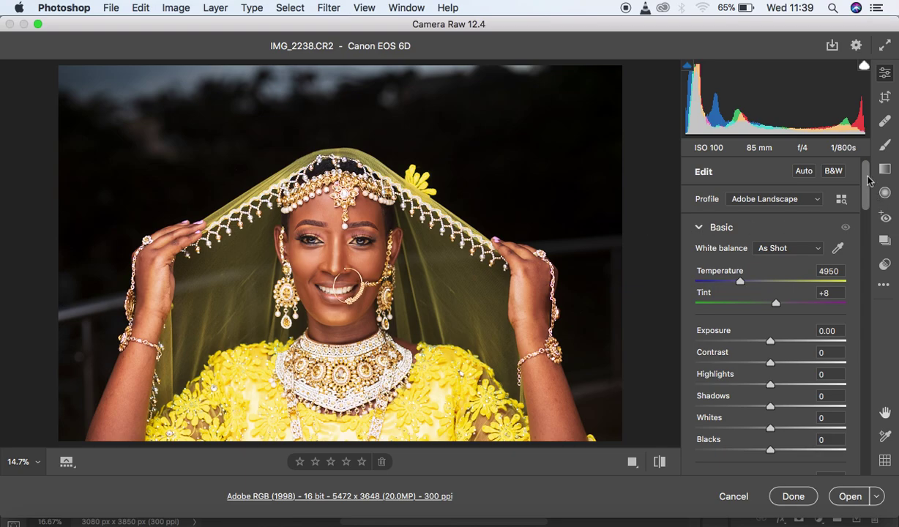
Step: Compare the portrait under the Adobe Landscape profile with its default settings
left_click_drag(868, 181, 867, 183)
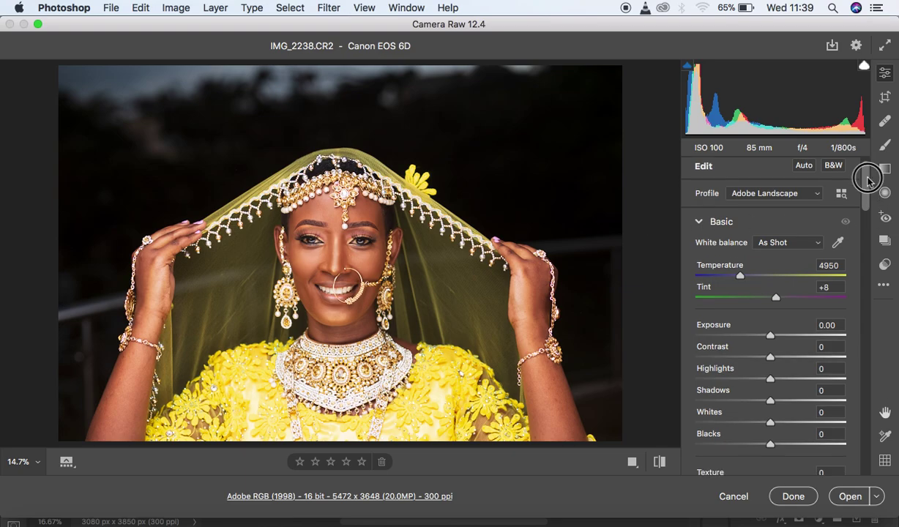
left_click(658, 461)
left_click(659, 462)
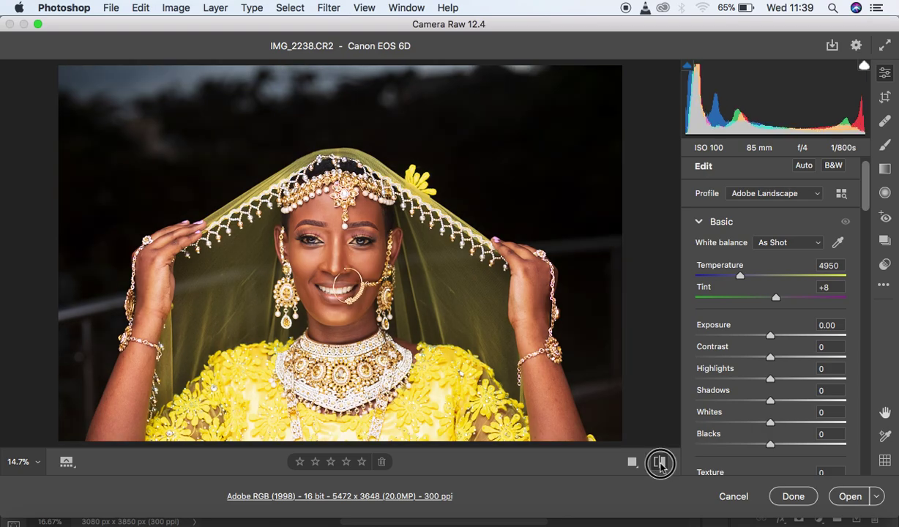
left_click(659, 463)
left_click(659, 462)
left_click(659, 462)
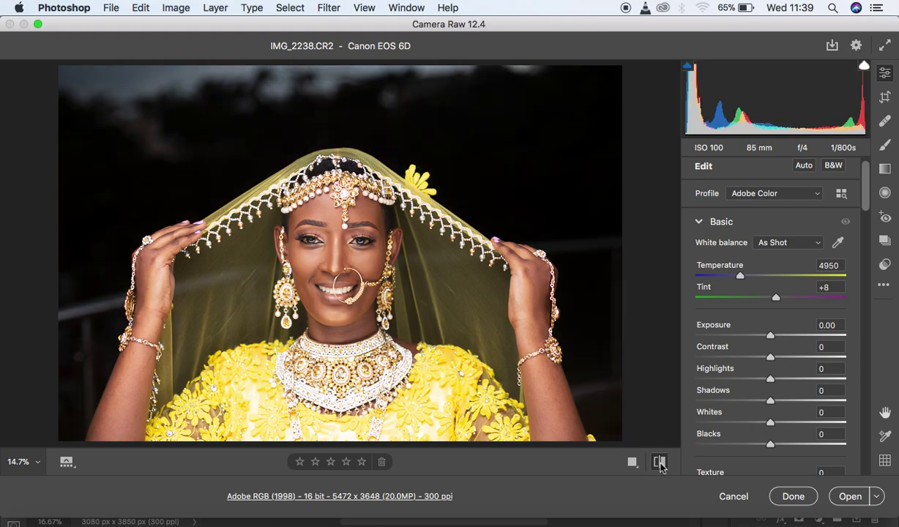
left_click(659, 463)
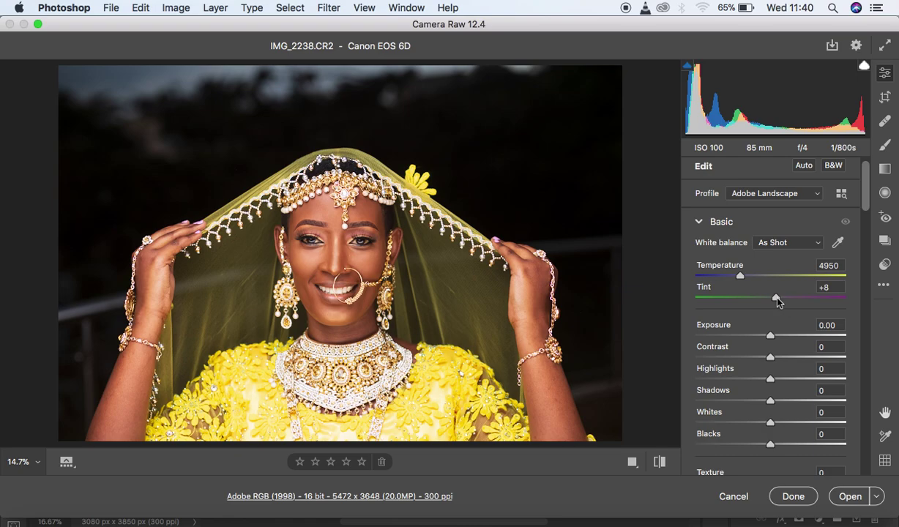
Step: Set the portrait's Tint to 0 and its Highlights to -100
left_click_drag(777, 300, 773, 300)
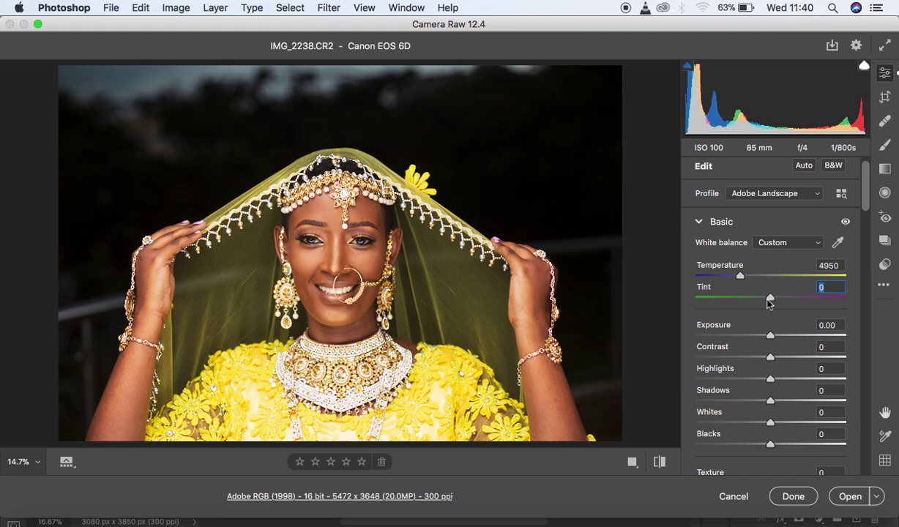
left_click_drag(866, 201, 865, 223)
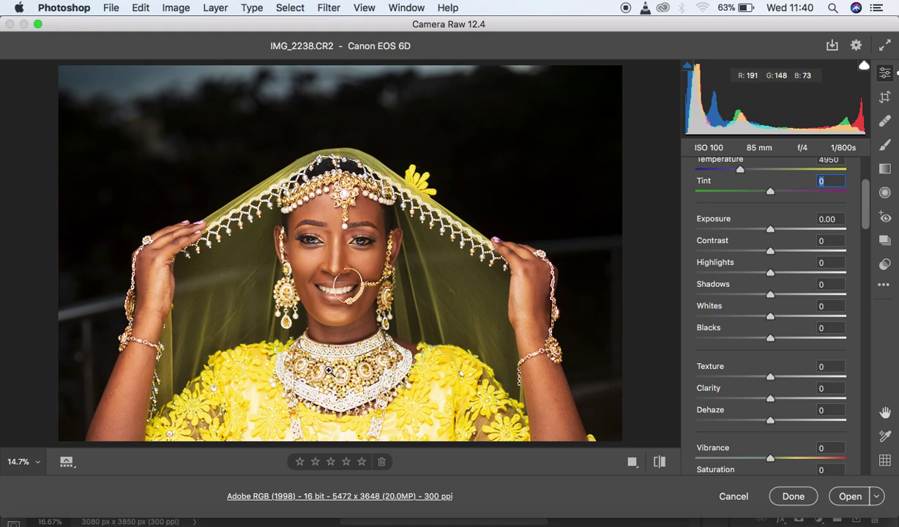
left_click_drag(769, 272, 658, 283)
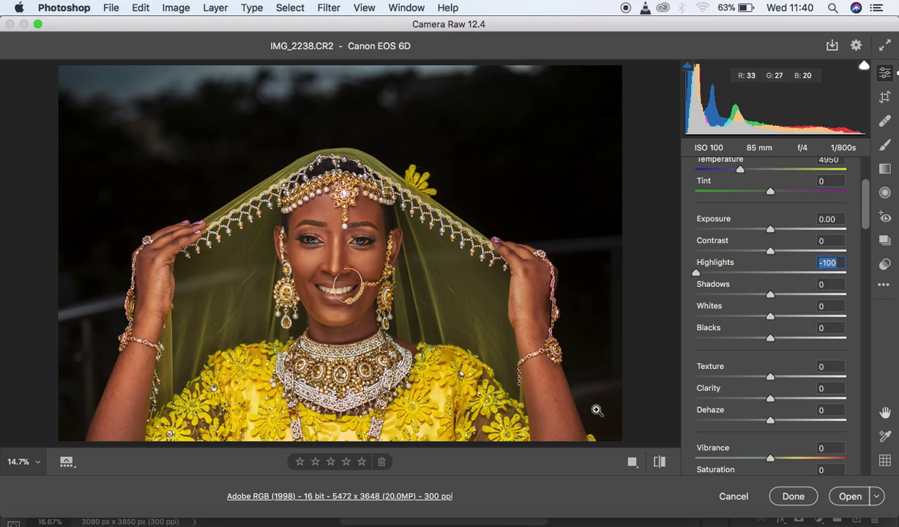
Step: Adjust the portrait's tones to Whites -37, Blacks -11, Contrast +3 and Shadows +15
left_click_drag(745, 319, 743, 318)
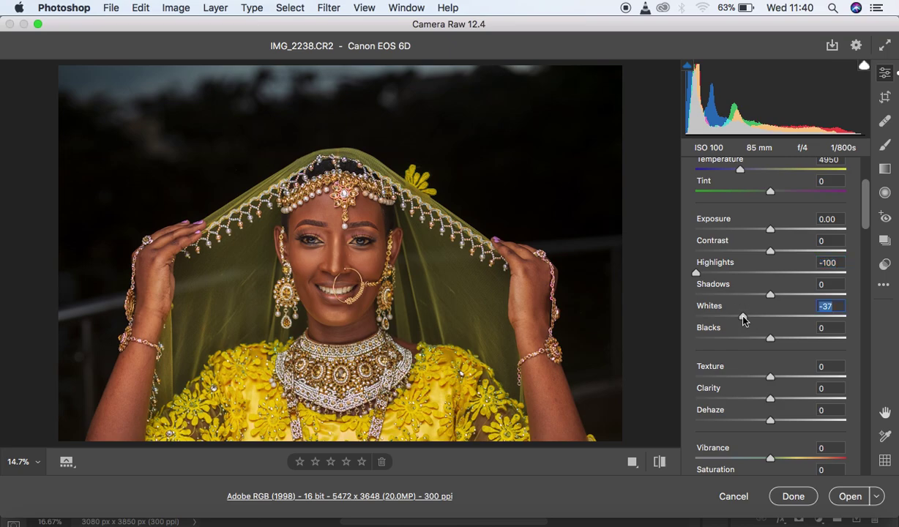
left_click_drag(770, 338, 763, 340)
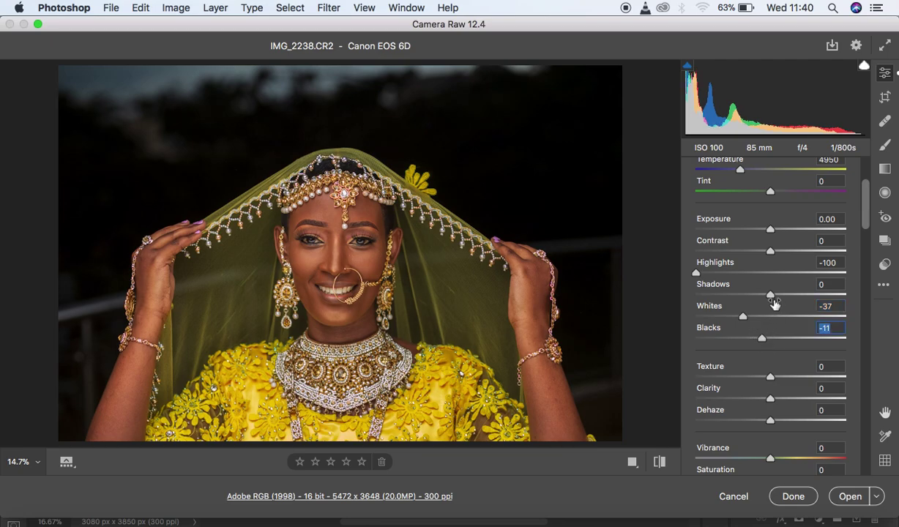
left_click_drag(769, 250, 772, 253)
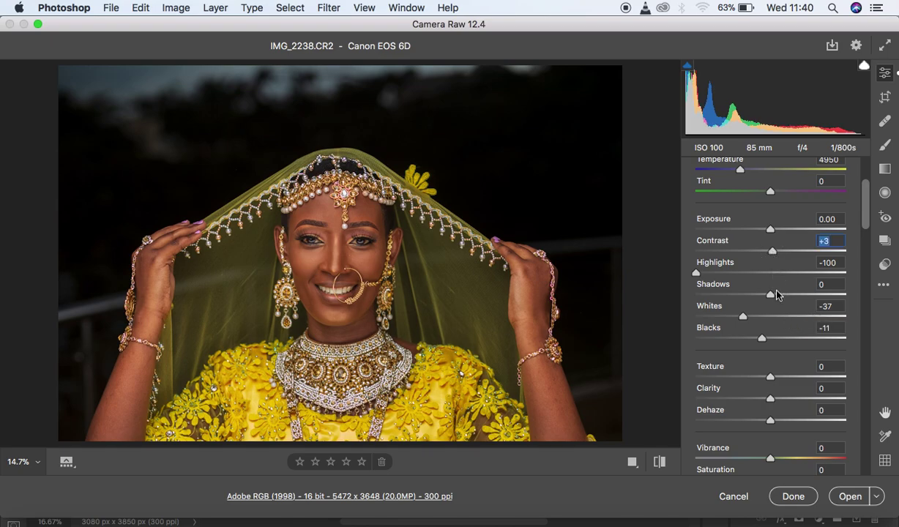
left_click_drag(779, 298, 783, 297)
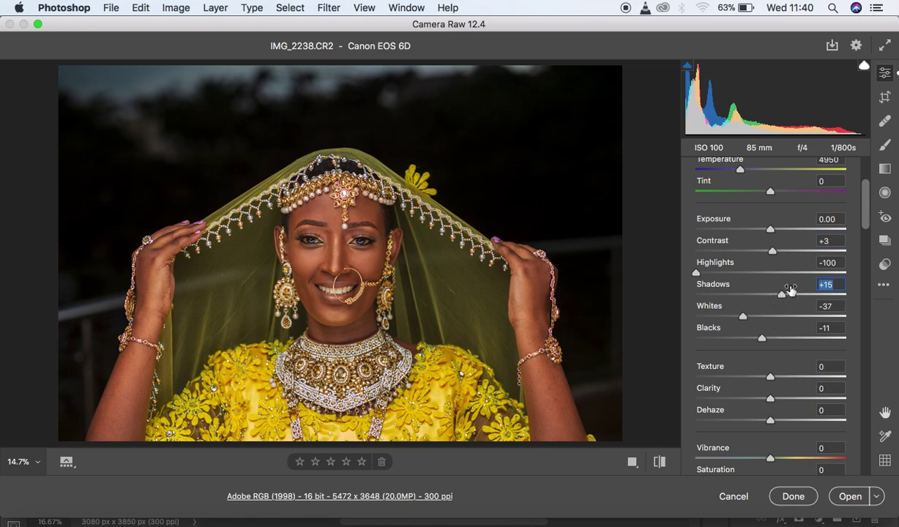
Step: Reduce Vibrance and Saturation to -4 each and compare the portrait with its default settings
left_click_drag(866, 218, 867, 231)
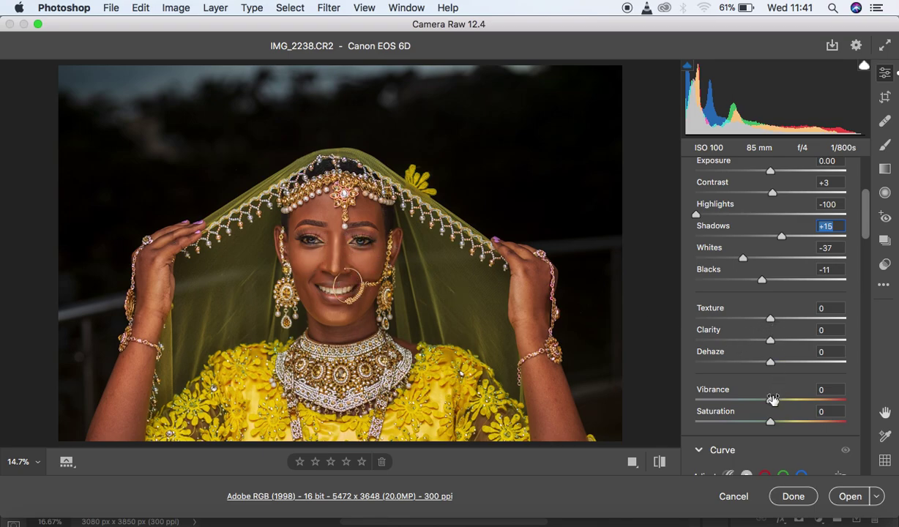
left_click_drag(770, 400, 768, 422)
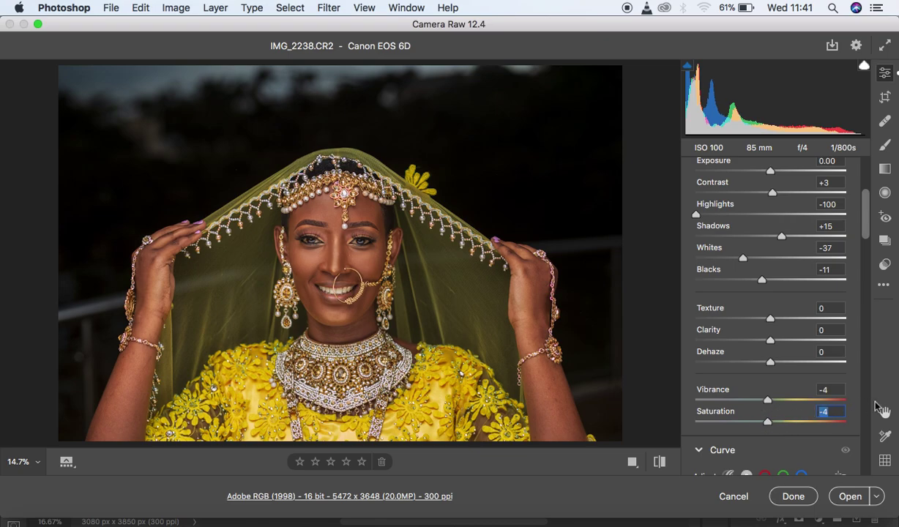
left_click(659, 461)
left_click(660, 461)
left_click(659, 461)
left_click(660, 461)
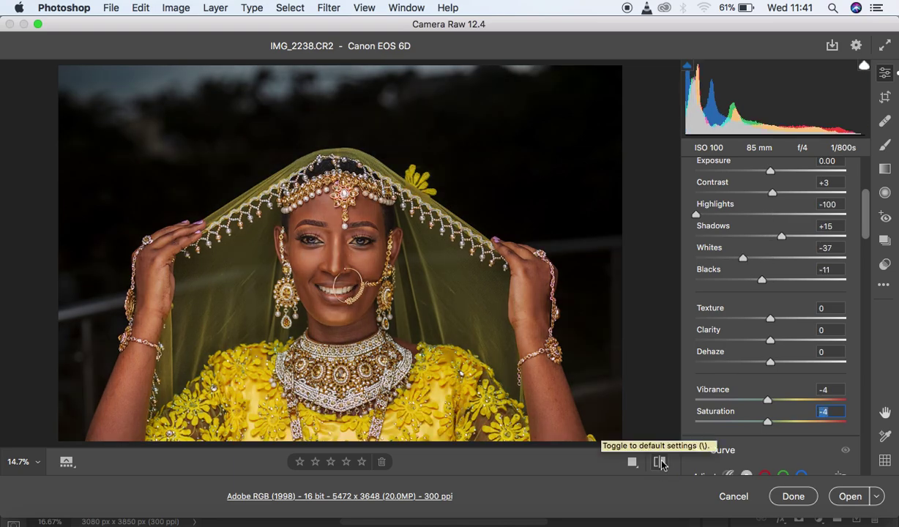
Step: Set Clarity to +3 and Exposure to +0.40
left_click_drag(769, 344, 772, 345)
left_click(772, 342)
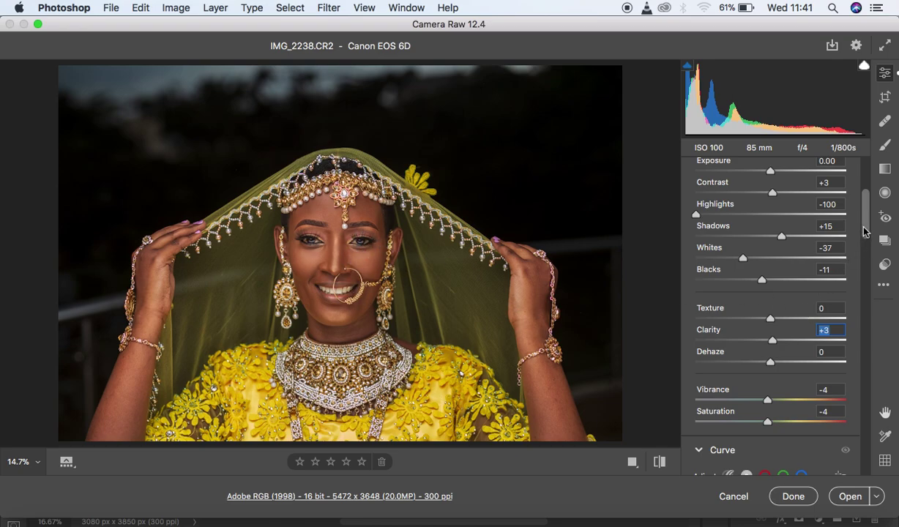
left_click_drag(864, 232, 863, 203)
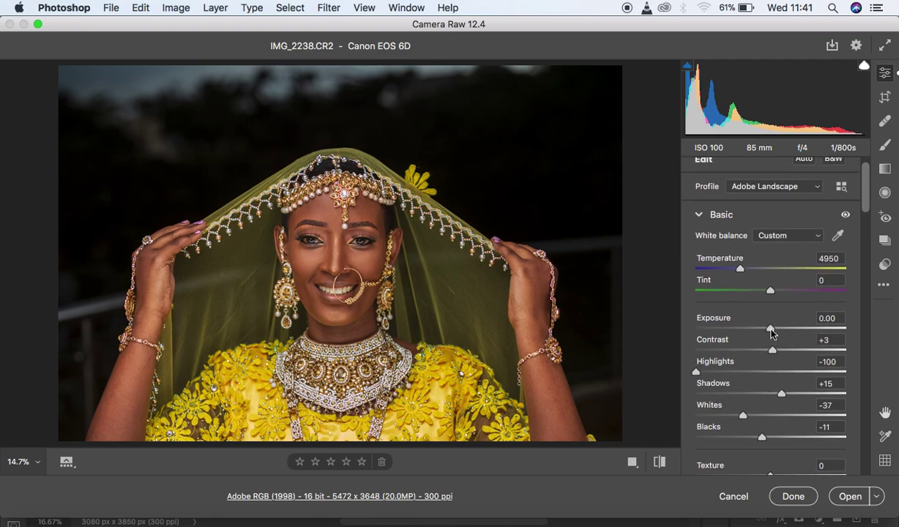
left_click_drag(771, 331, 774, 330)
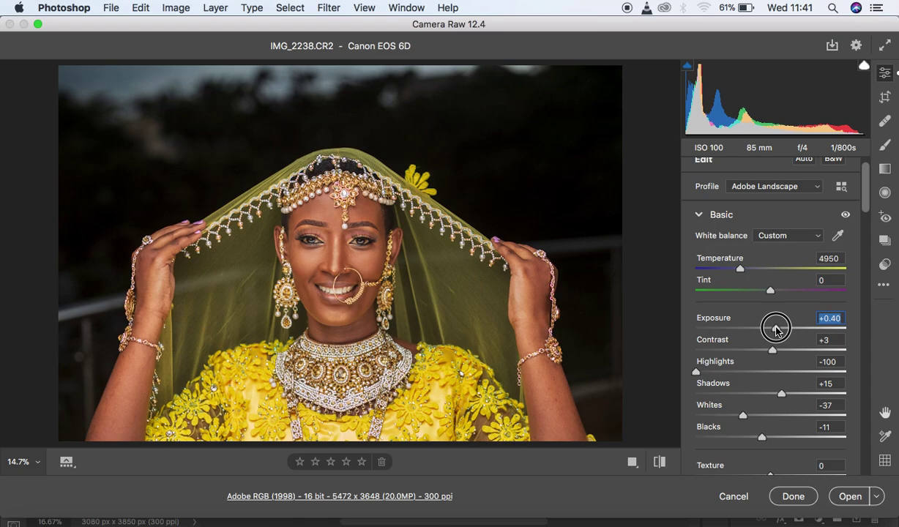
Step: Compare the adjusted portrait with its default settings and open it in Photoshop as a normal image
left_click(659, 461)
left_click(662, 461)
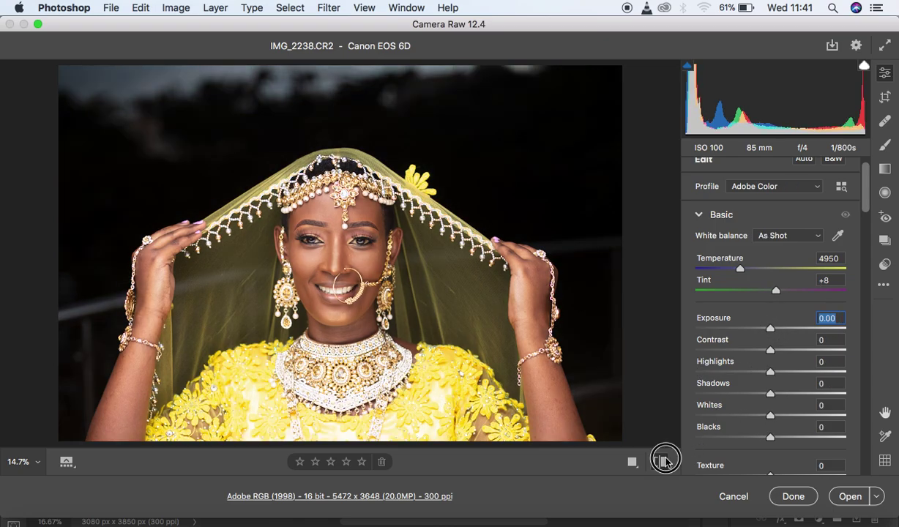
left_click(662, 461)
left_click(662, 461)
left_click(663, 461)
left_click(663, 461)
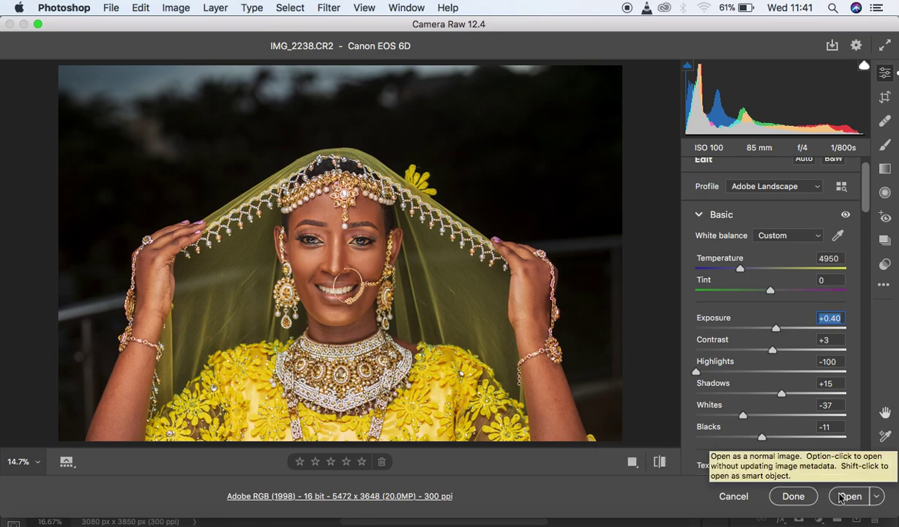
left_click(840, 497)
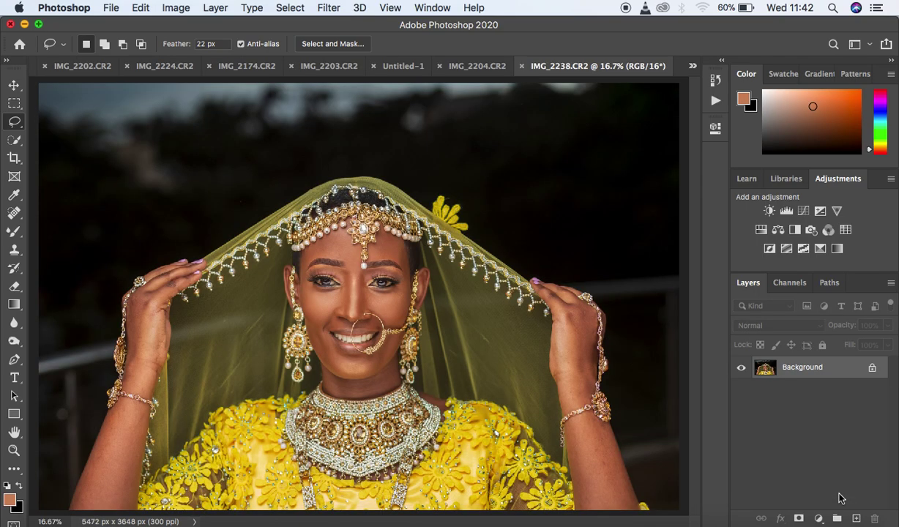
Step: Examine the whole portrait and the skin of the face at close range
key("super+minus")
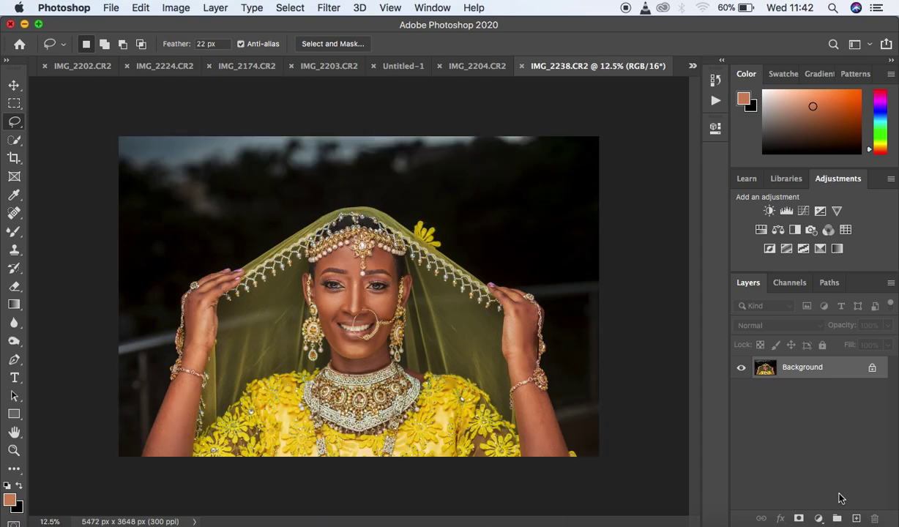
key("super+plus")
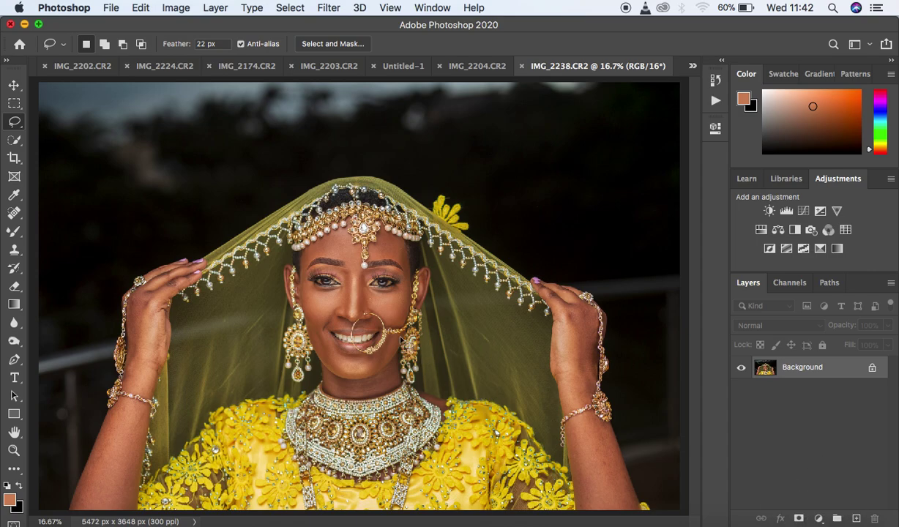
key("super+plus")
key("super+plus")
key("super+plus")
key("super+plus")
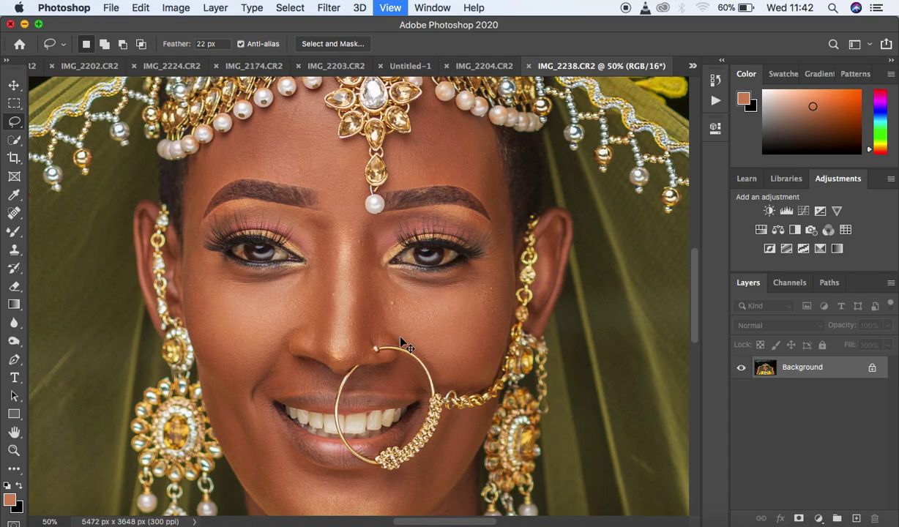
key("super+plus")
key("super+minus")
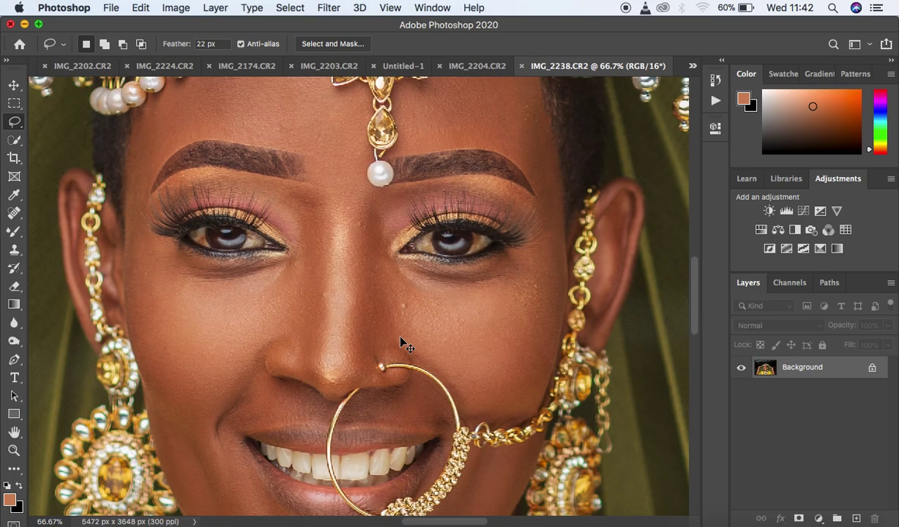
key("super+minus")
key("super+minus")
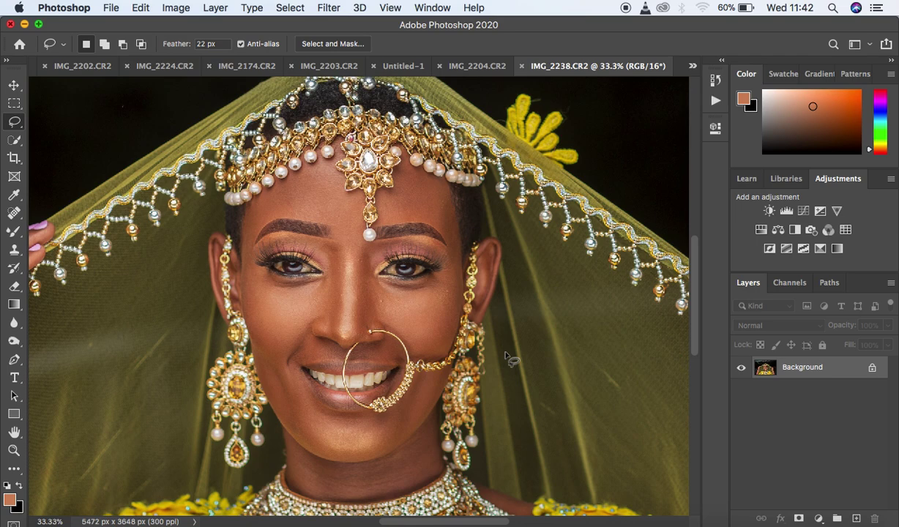
Step: Duplicate the Background layer and remove the blemishes beside the nose and on the cheek below the right eye with a size 15 Spot Healing Brush
key("super+j")
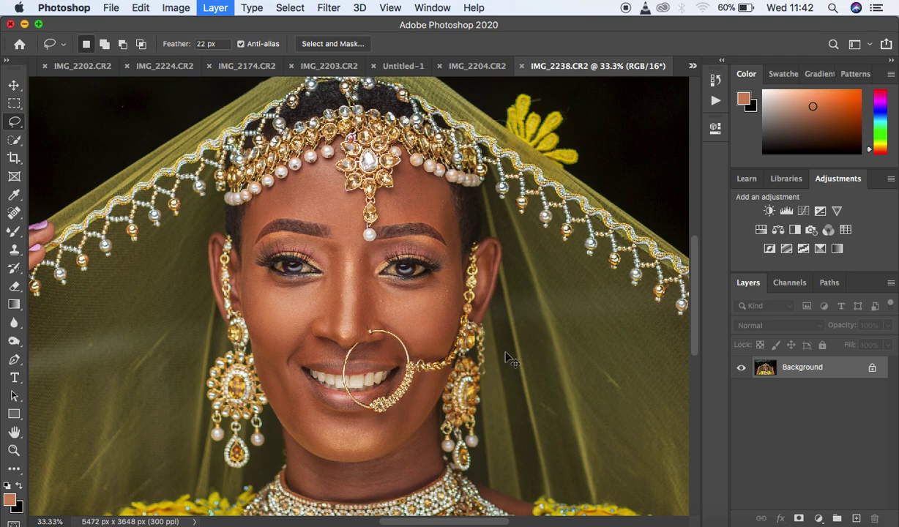
left_click(13, 213)
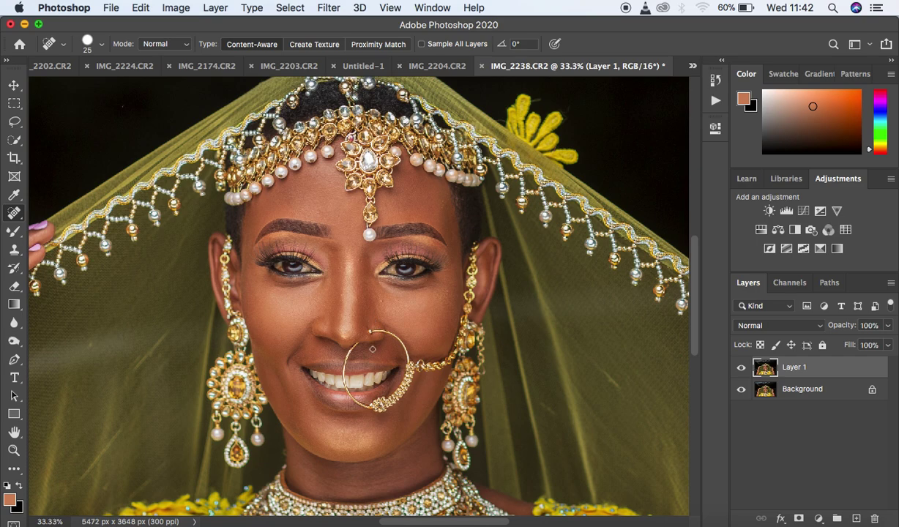
scroll(373, 349, "up", 3)
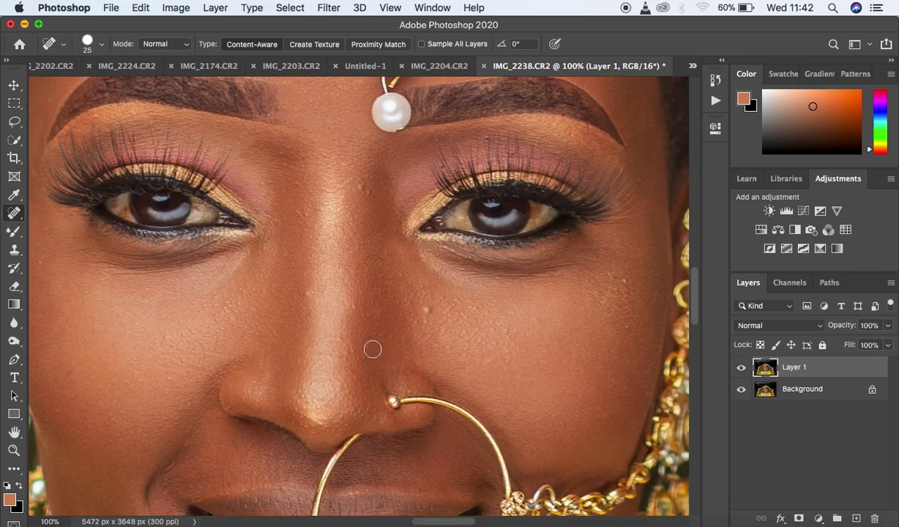
key("bracketleft")
left_click(426, 310)
left_click(412, 297)
left_click(625, 281)
left_click(623, 321)
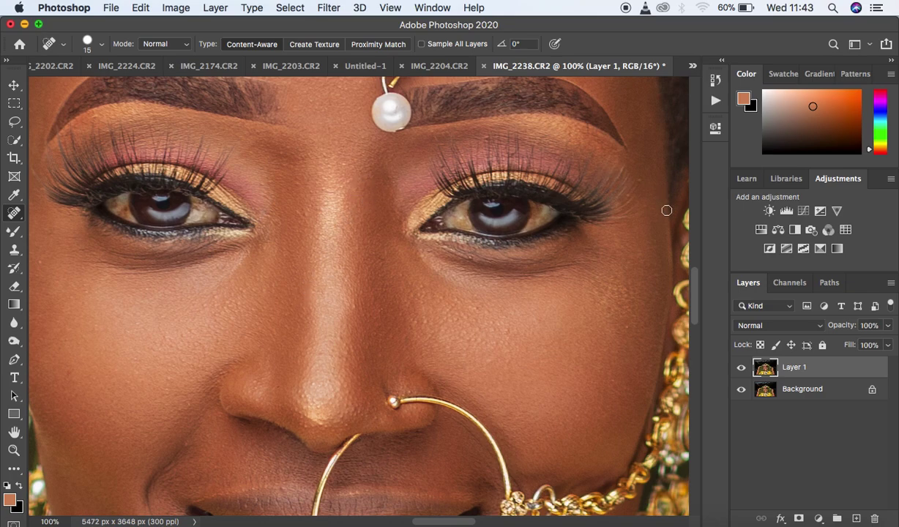
Step: Remove the remaining blemishes on the forehead with the size 15 Spot Healing Brush
scroll(696, 274, "up", 10)
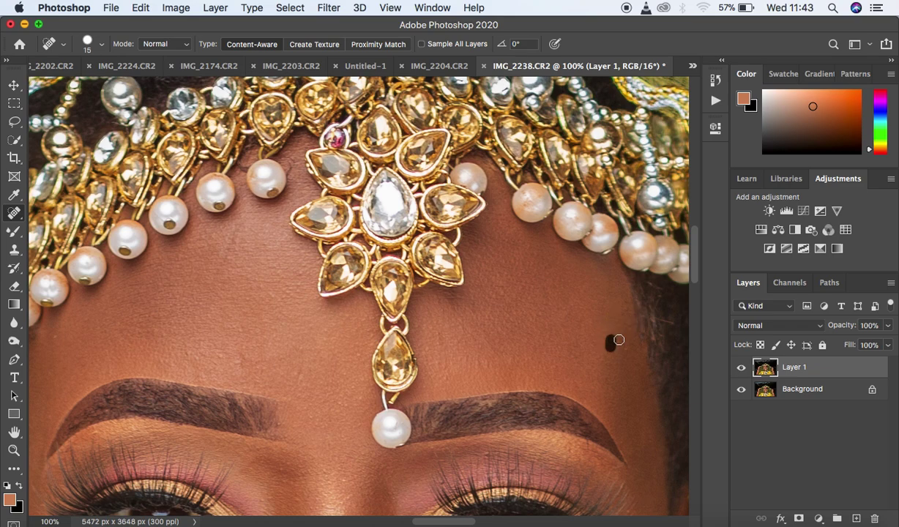
left_click(224, 249)
left_click(53, 324)
scroll(695, 283, "down", 2)
scroll(695, 283, "down", 10)
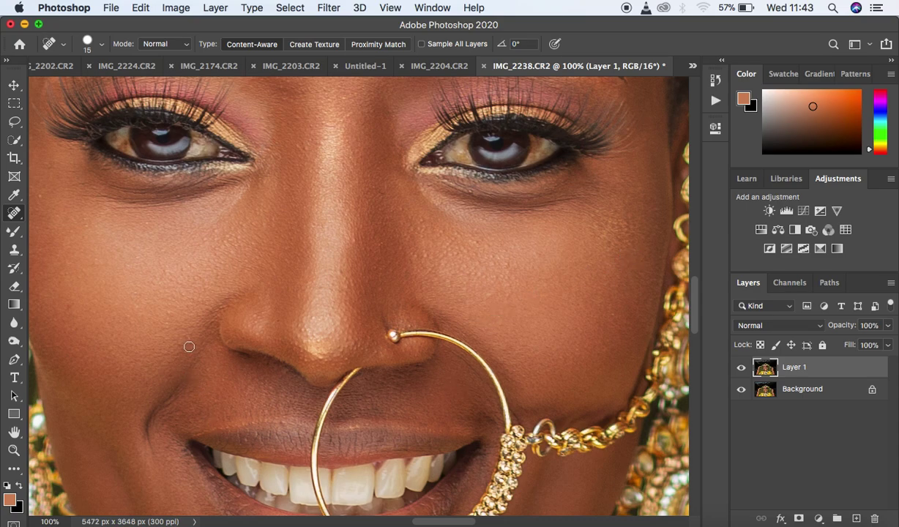
key("super+minus")
key("super+minus")
key("super+minus")
key("super+minus")
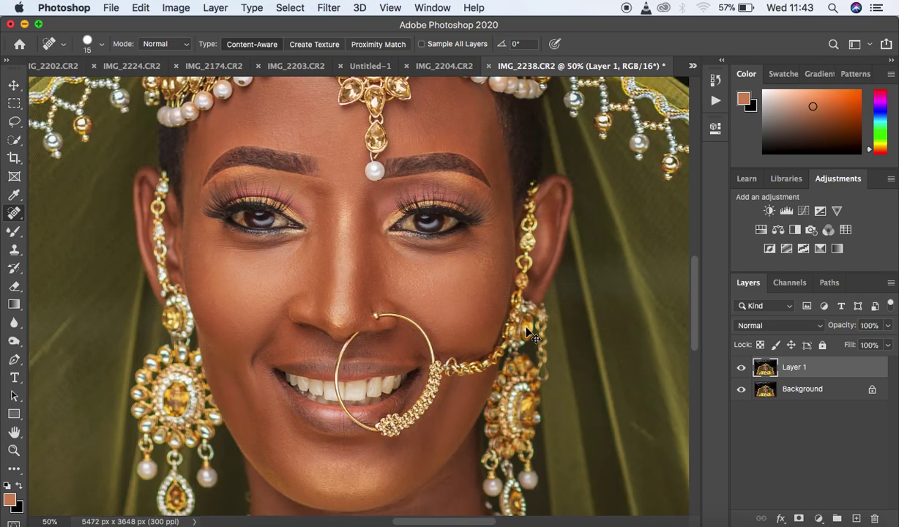
key("super+minus")
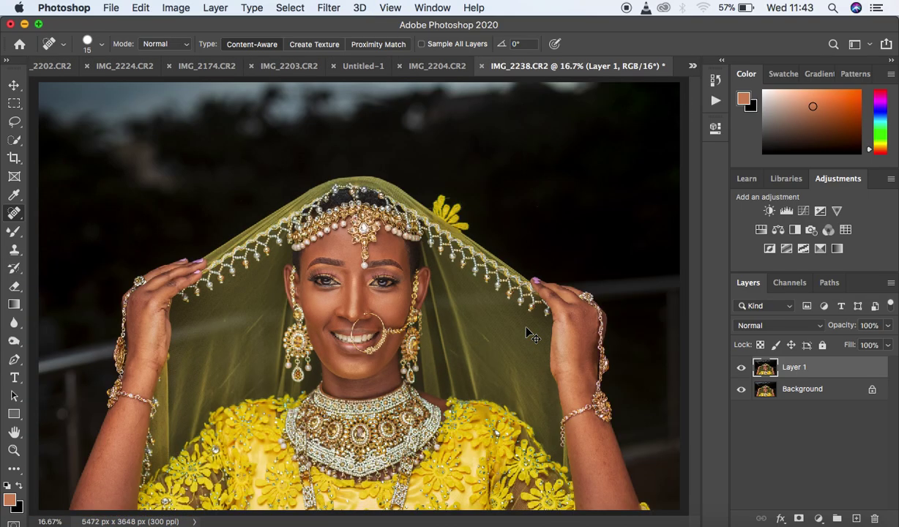
Step: Duplicate Layer 1 and rename the lower of the two copies LOW FREQ
key("bracketright")
key("super+j")
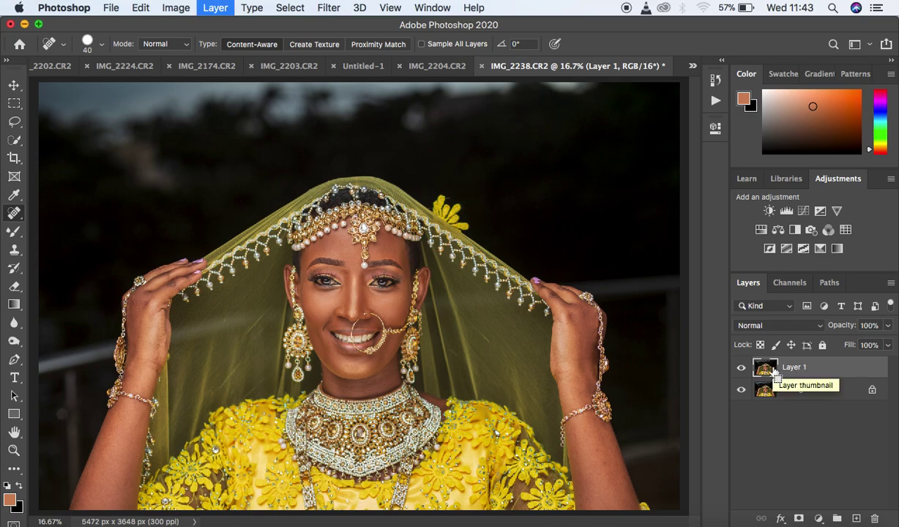
double_click(794, 388)
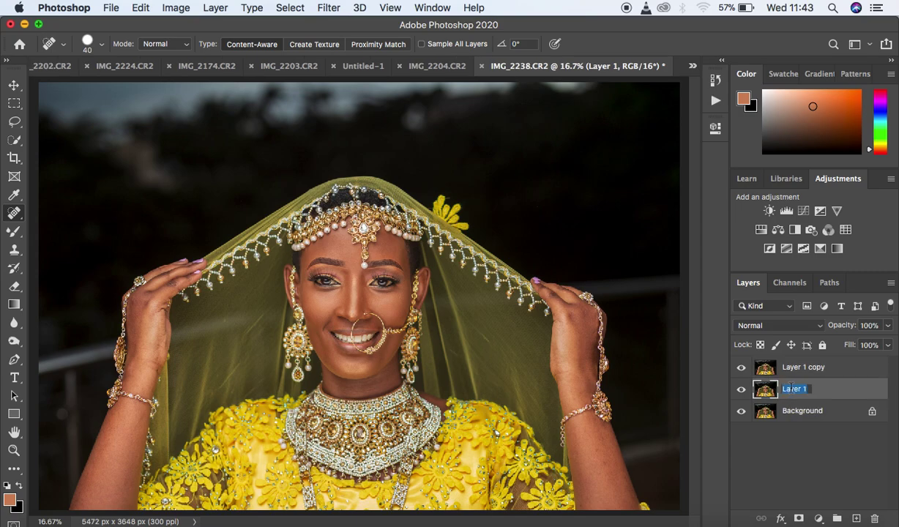
type("LOW FRE")
key("Return")
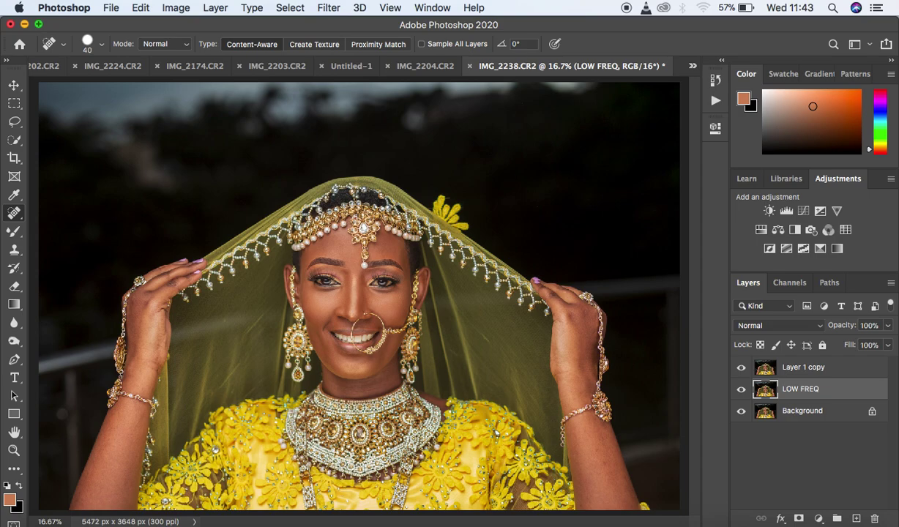
Step: Rename the topmost layer, Layer 1 copy, as HIGH FREQ
double_click(792, 367)
type("H")
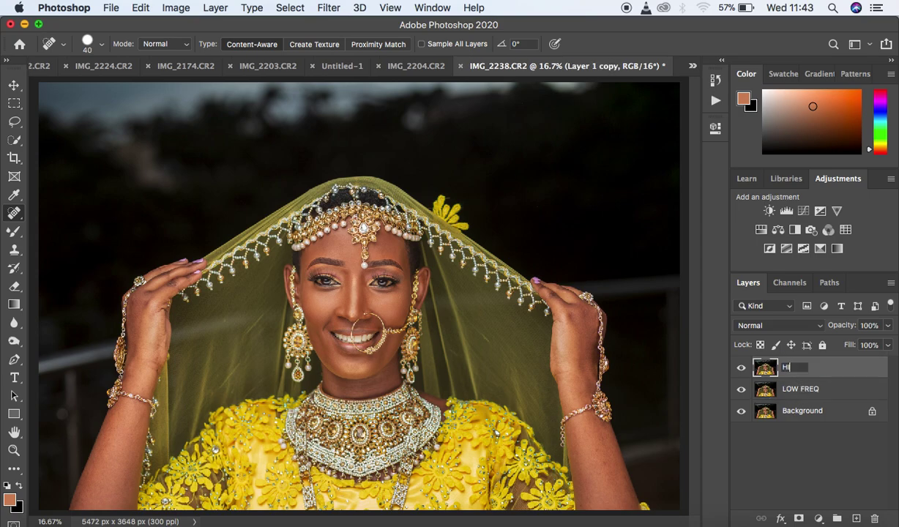
type("IGH FREQ")
key("Return")
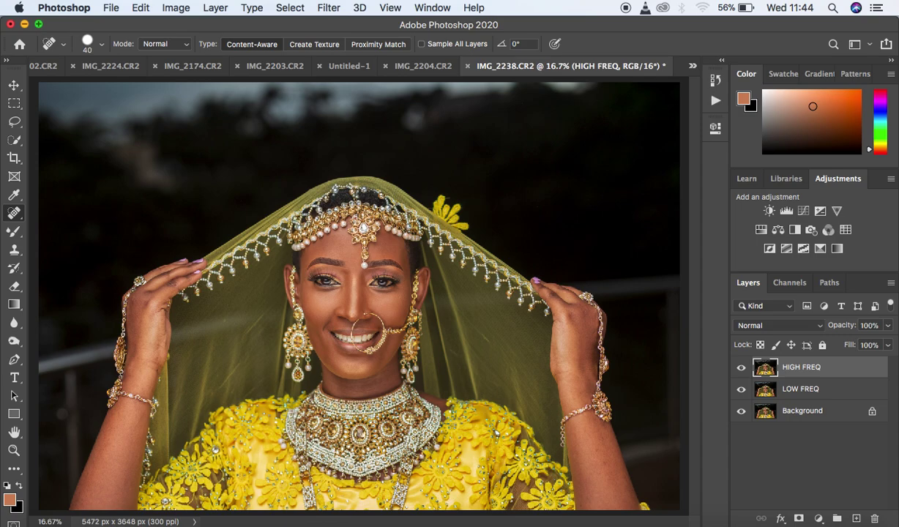
Step: Hide the HIGH FREQ layer and open a Gaussian Blur for the LOW FREQ layer
left_click(826, 390)
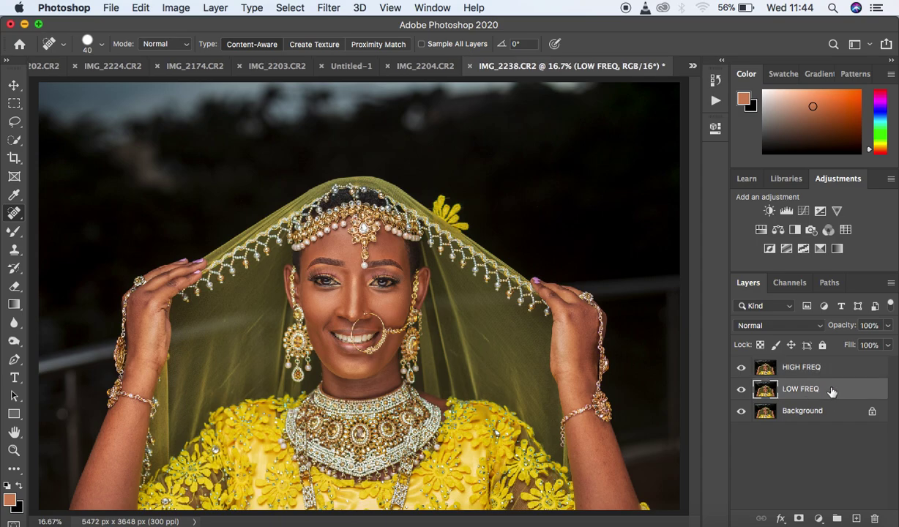
left_click(741, 368)
left_click(326, 8)
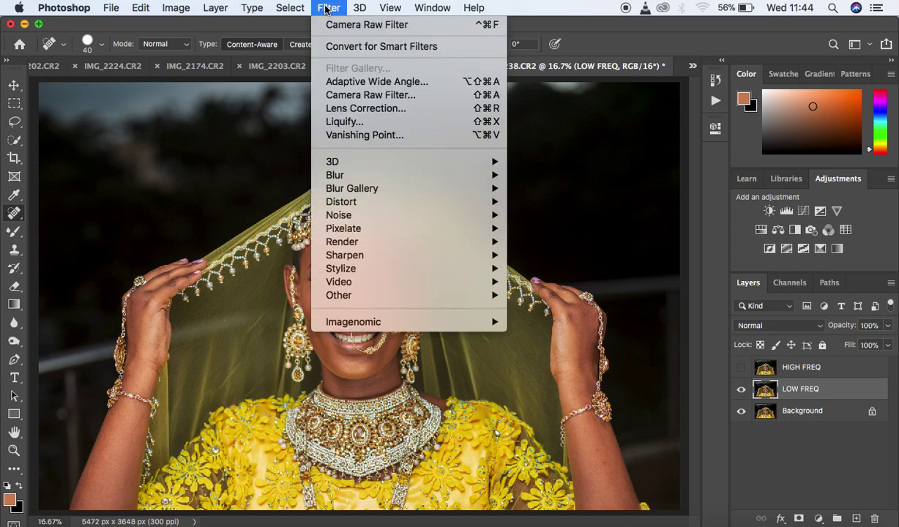
mouse_move(368, 176)
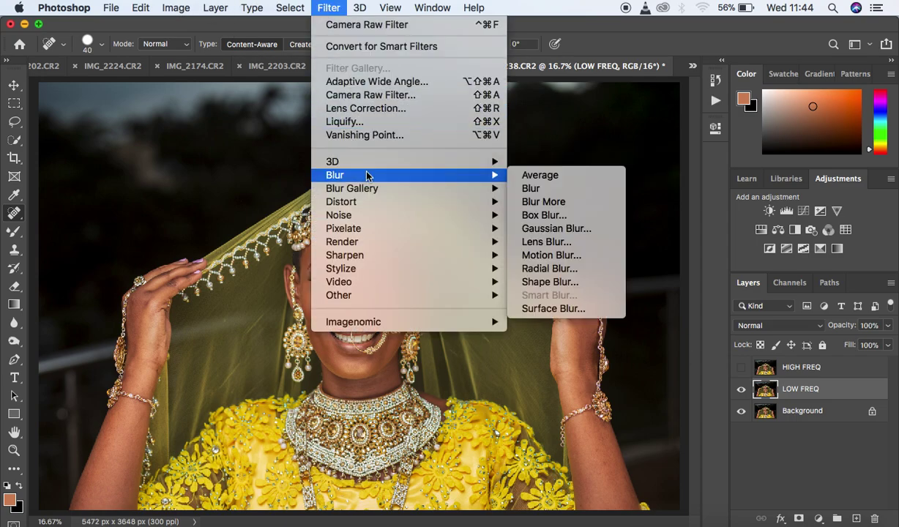
left_click(542, 228)
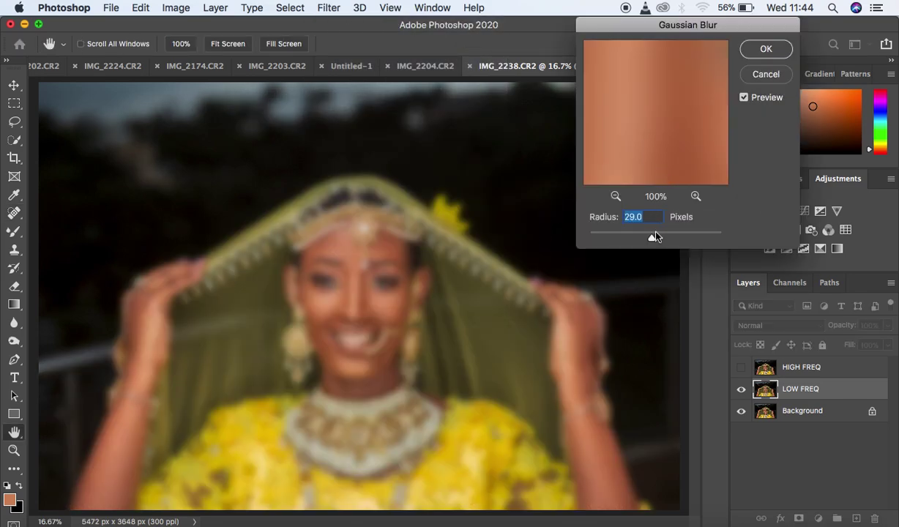
Step: Blur the LOW FREQ layer with a Gaussian radius of 7.0 pixels, checking the skin smoothing around the nose and cheek
left_click_drag(652, 238, 578, 238)
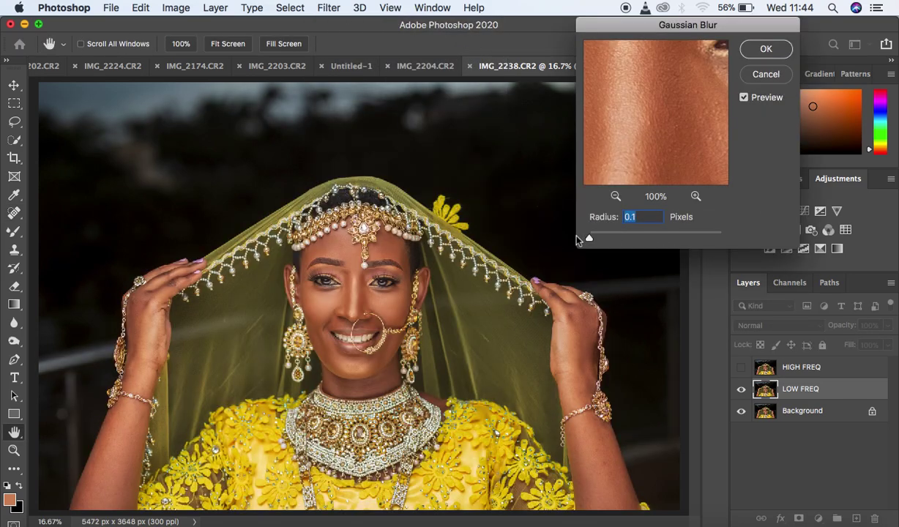
left_click(614, 197)
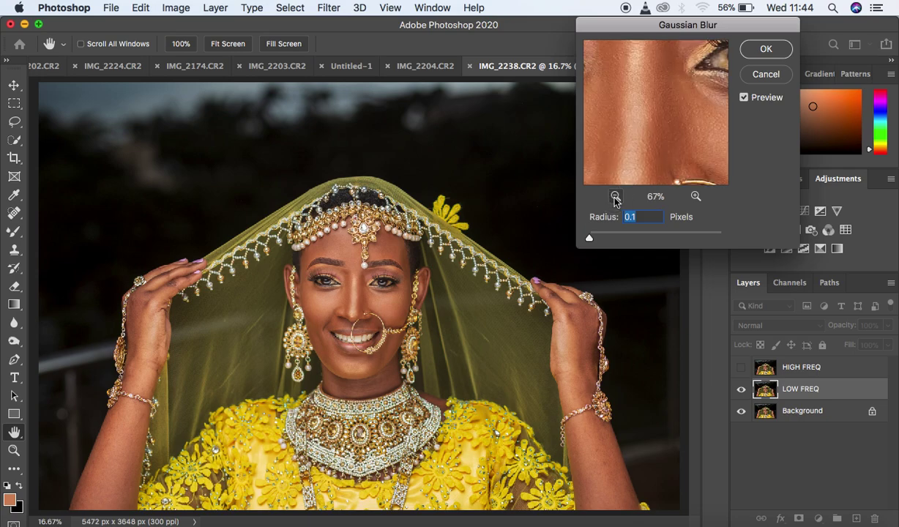
left_click(615, 197)
left_click_drag(647, 123, 634, 170)
left_click_drag(628, 128, 627, 57)
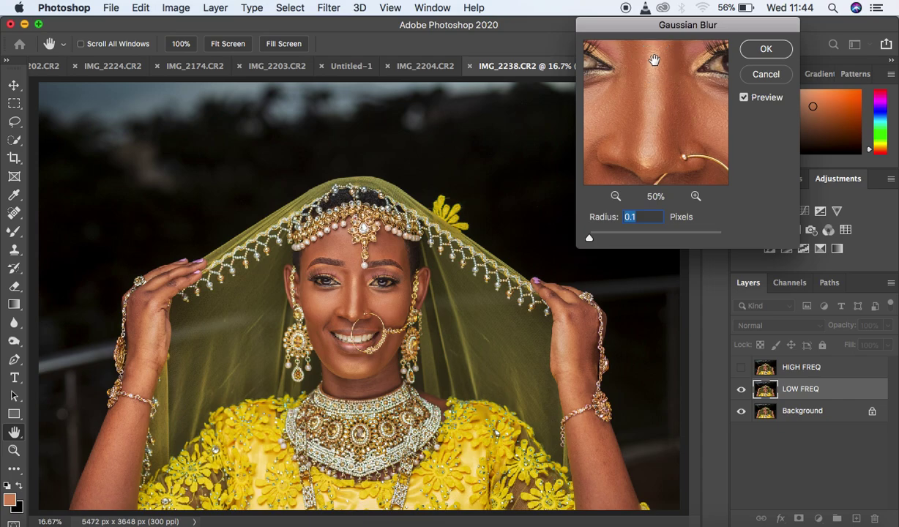
left_click(693, 195)
left_click_drag(671, 141, 675, 121)
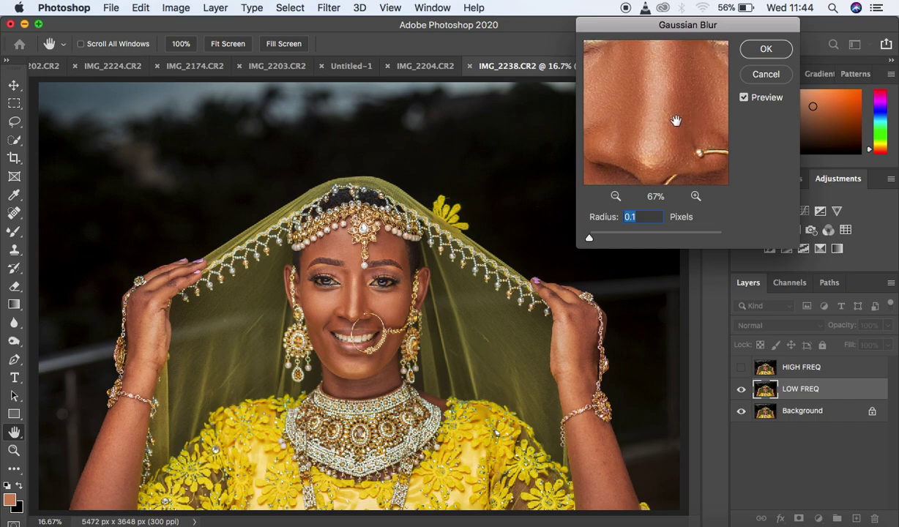
left_click_drag(589, 237, 598, 242)
left_click_drag(597, 238, 602, 240)
left_click_drag(602, 240, 606, 238)
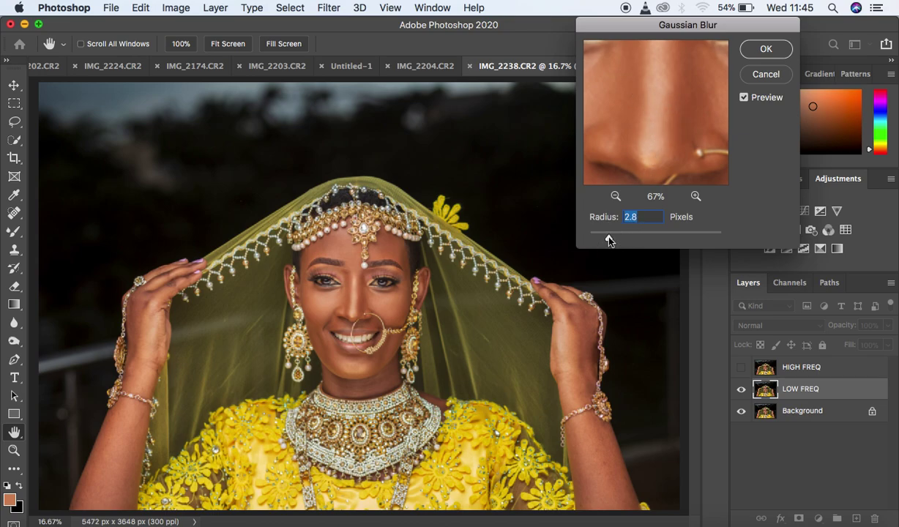
left_click_drag(609, 239, 633, 241)
left_click_drag(655, 172, 620, 136)
mouse_move(684, 137)
left_mouse_down()
mouse_move(638, 138)
mouse_move(687, 130)
mouse_move(624, 96)
mouse_move(682, 155)
mouse_move(681, 135)
left_mouse_up()
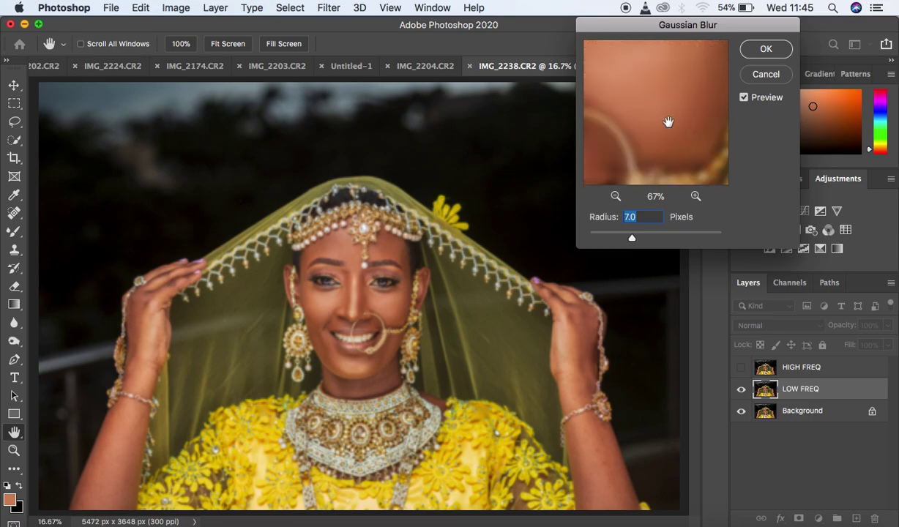
left_click(758, 50)
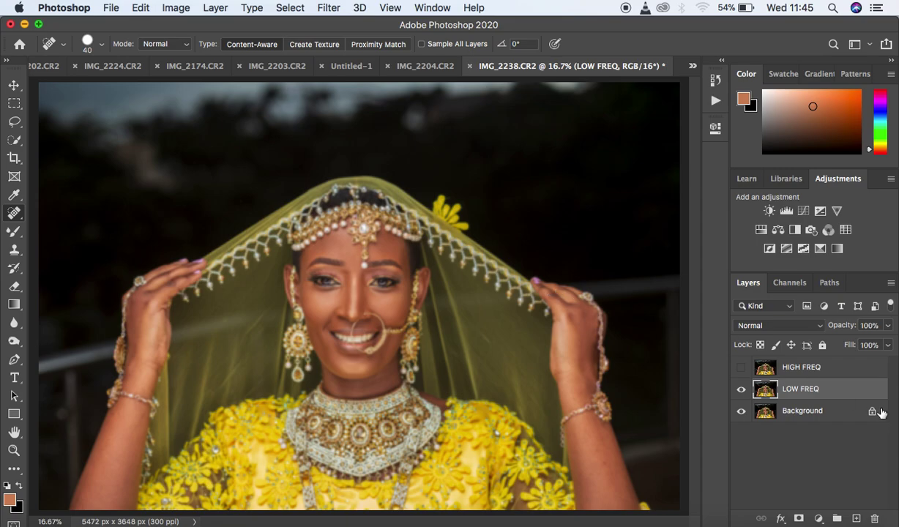
Step: Show the HIGH FREQ layer again and open Apply Image for it with LOW FREQ as the source layer
left_click(853, 369)
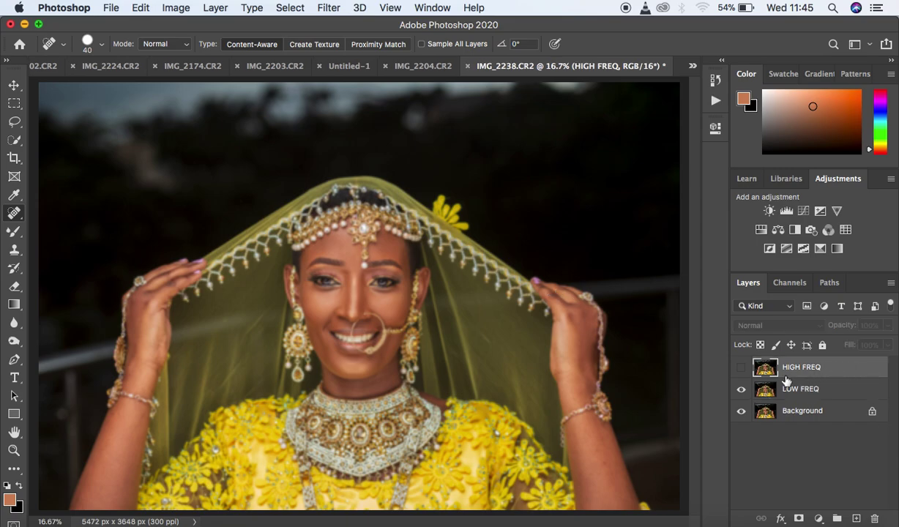
left_click(742, 368)
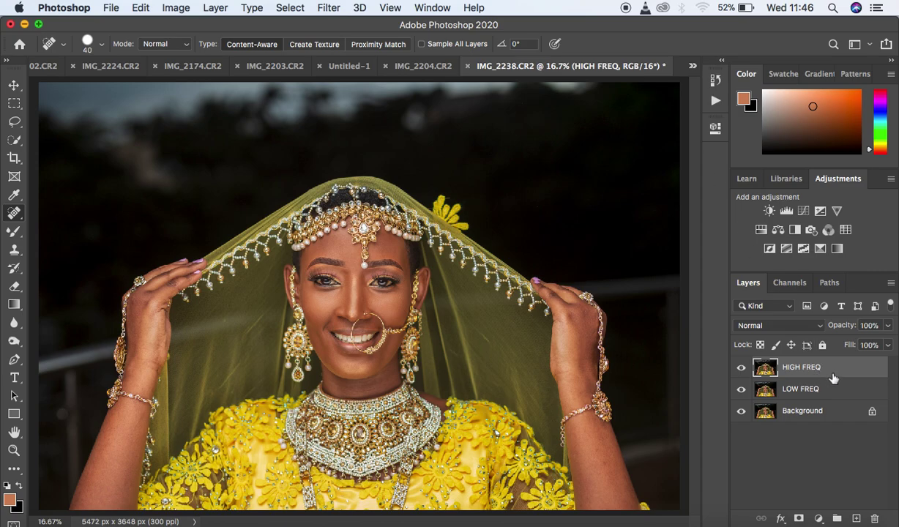
left_click(174, 8)
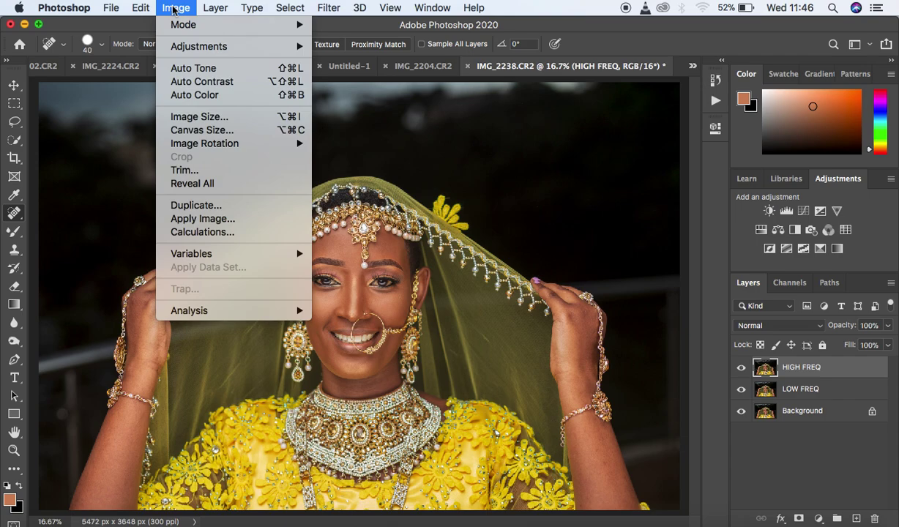
left_click(193, 218)
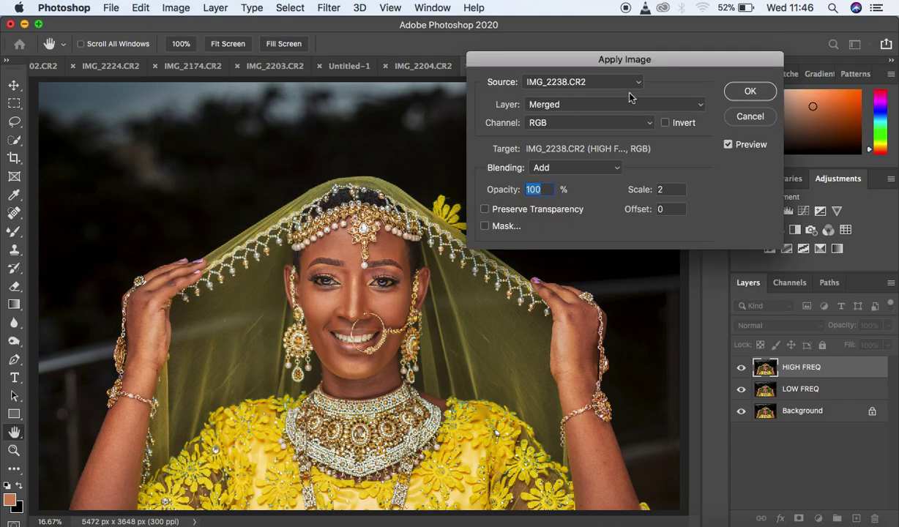
left_click_drag(672, 57, 653, 125)
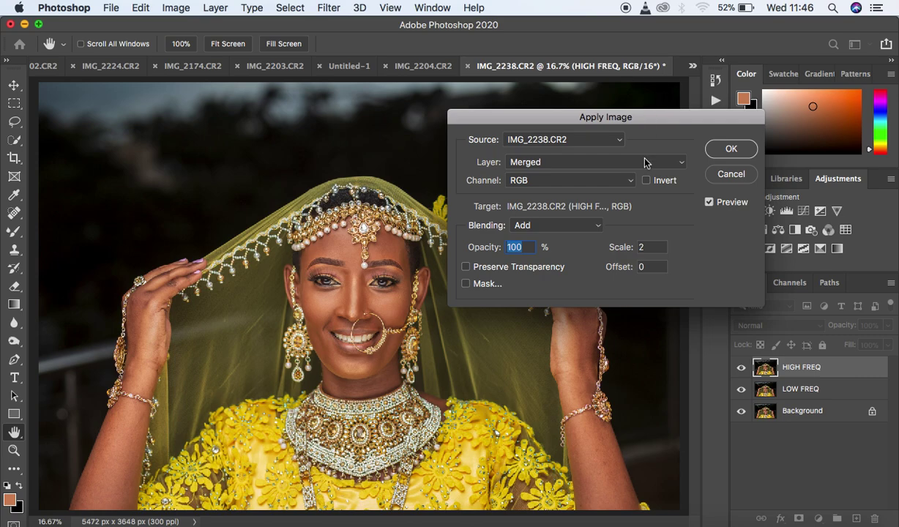
left_click(620, 163)
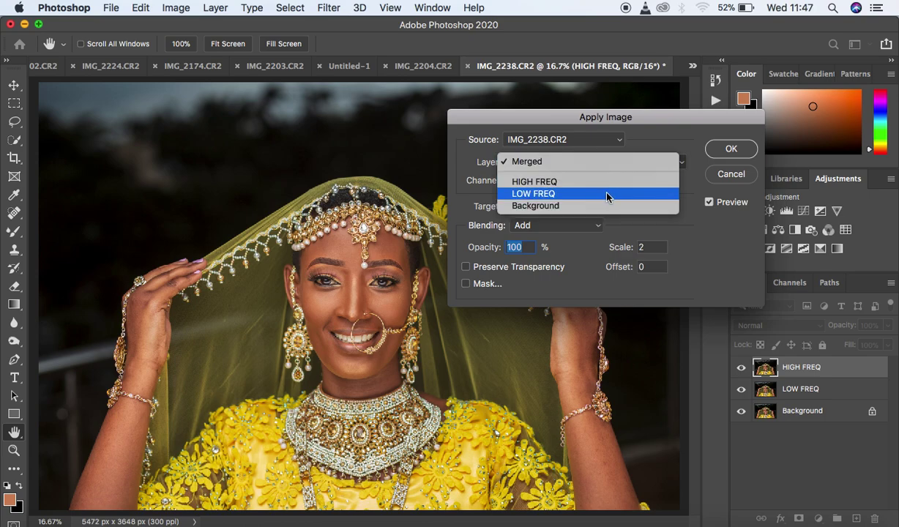
left_click(606, 193)
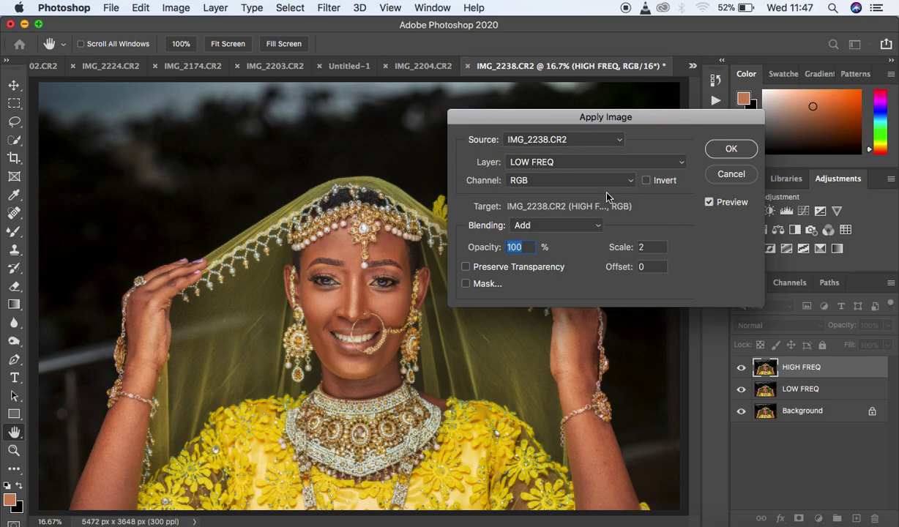
left_click(568, 161)
left_click(565, 162)
Step: Try Subtract blending with scale 2 and offset 128 for the applied image and inspect the facial texture at close range
left_click(551, 230)
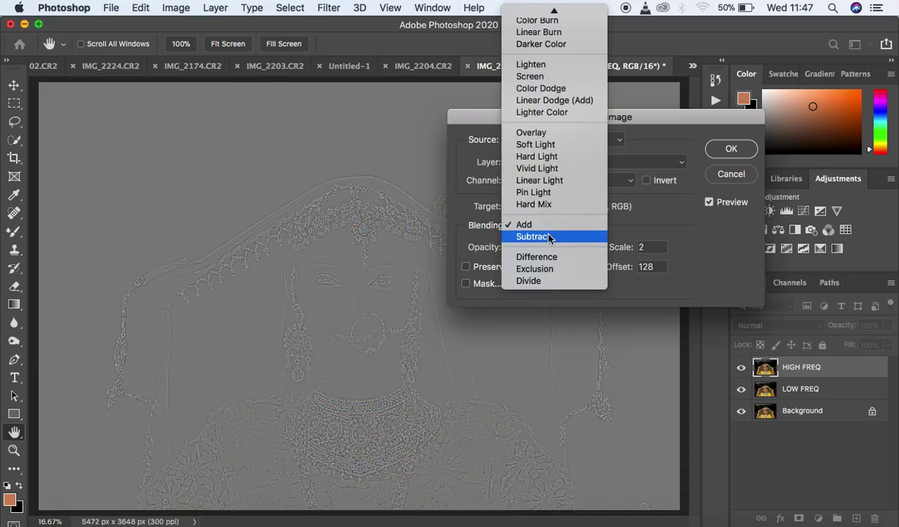
left_click(549, 236)
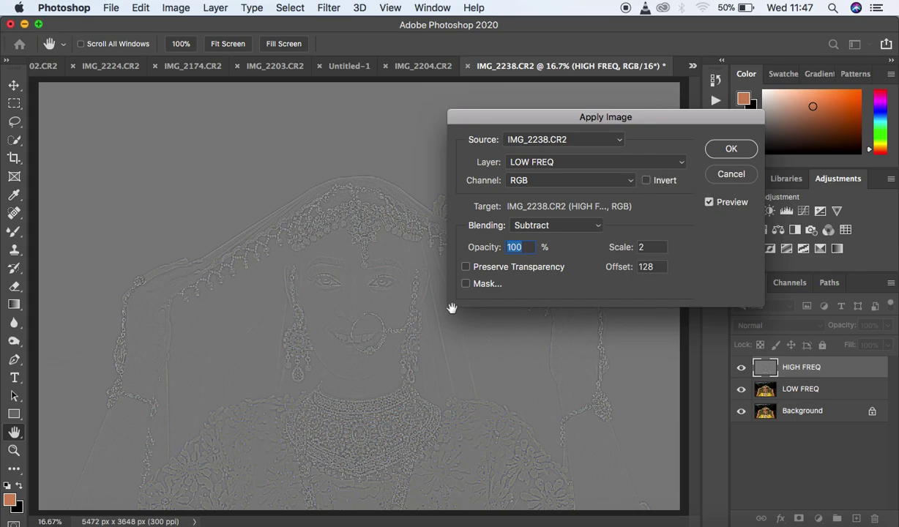
key("super+equal")
key("super+equal")
key("super+equal")
key("super+equal")
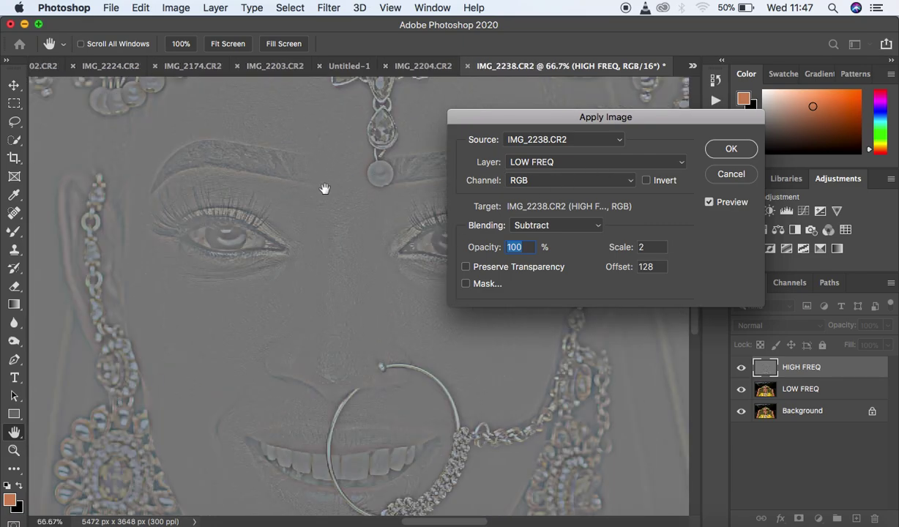
key("super+minus")
key("super+minus")
key("super+minus")
key("super+minus")
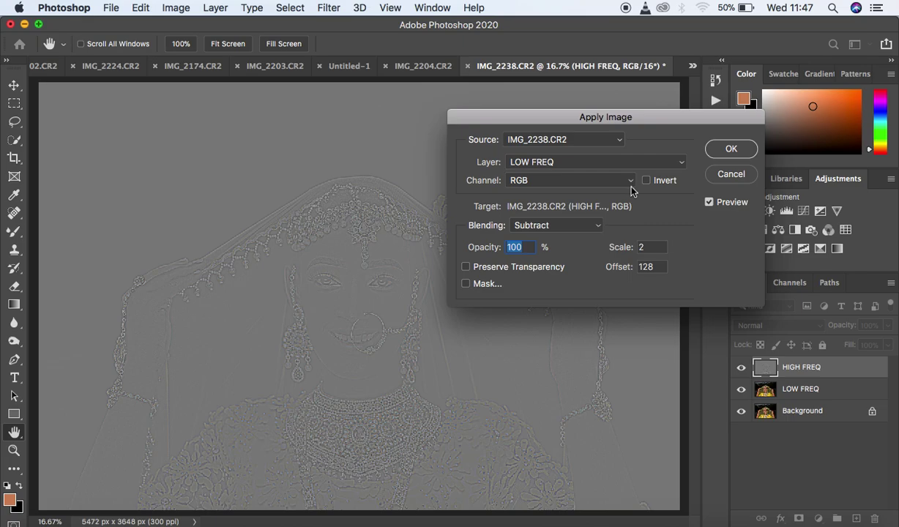
Step: Apply the inverted LOW FREQ image to the HIGH FREQ layer with Add blending, scale 2 and offset 0
left_click(556, 230)
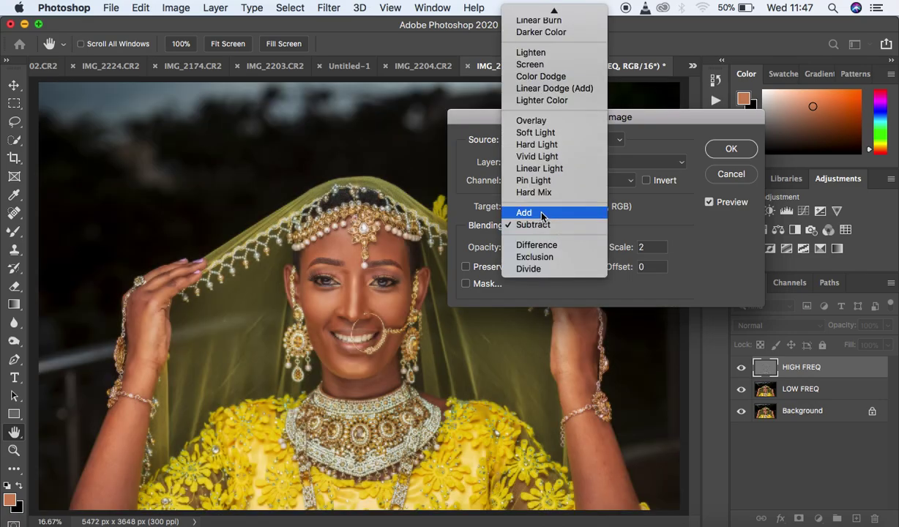
left_click(543, 210)
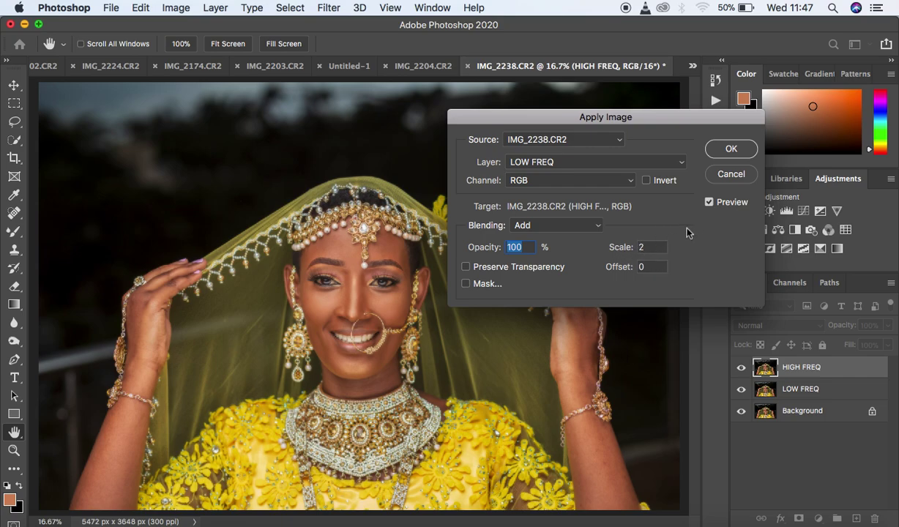
left_click(647, 182)
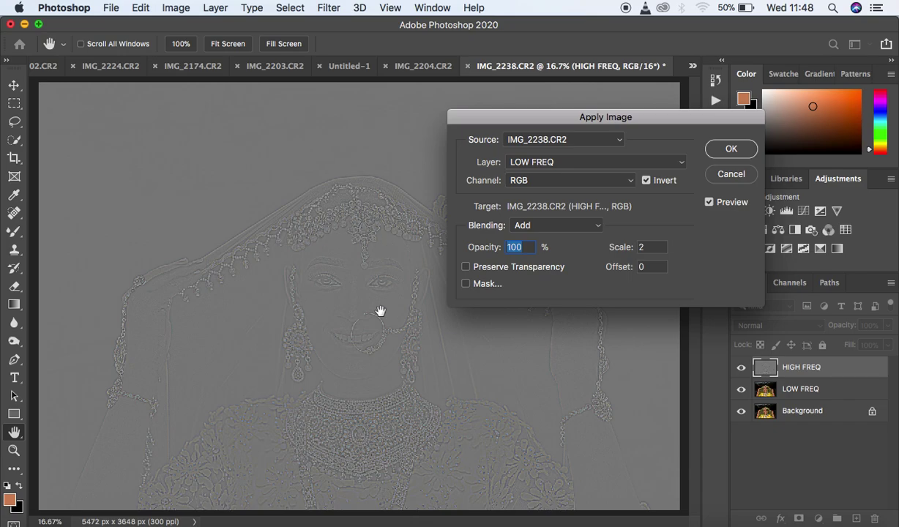
left_click(722, 150)
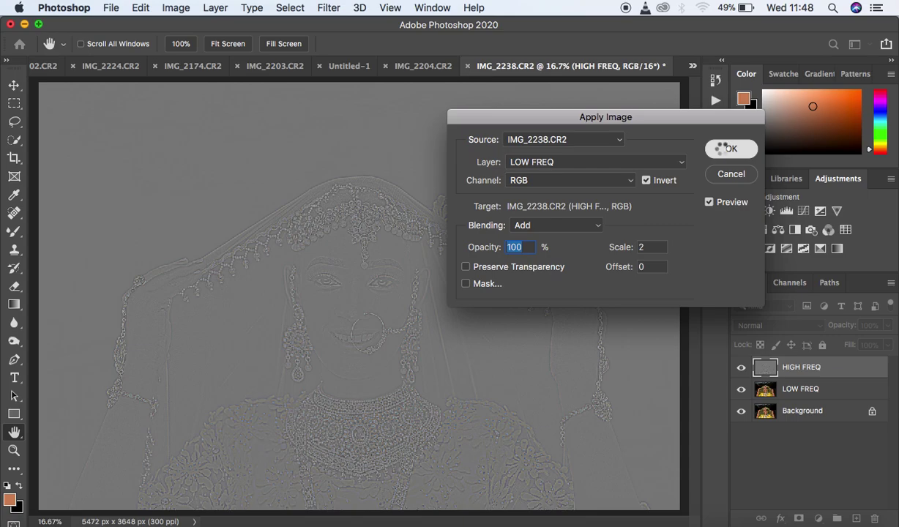
Step: Set the HIGH FREQ layer's blend mode to Linear Light
key("j")
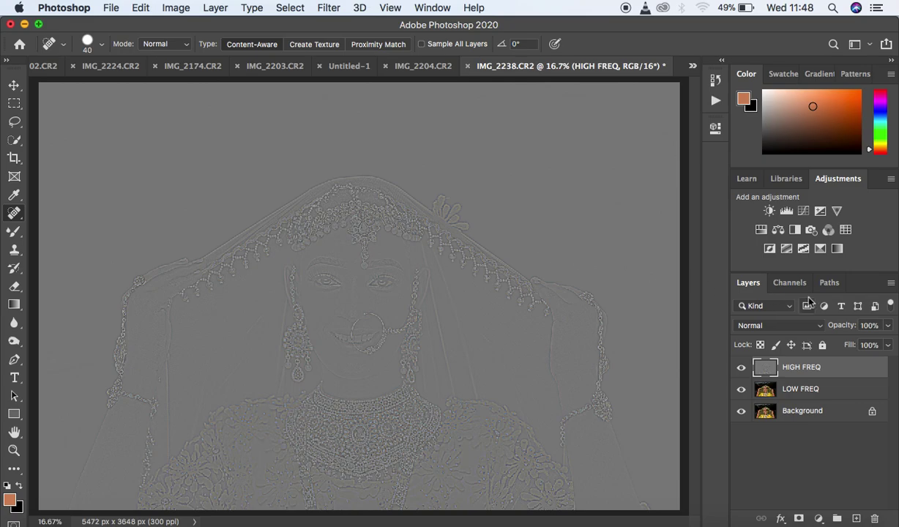
left_click(776, 326)
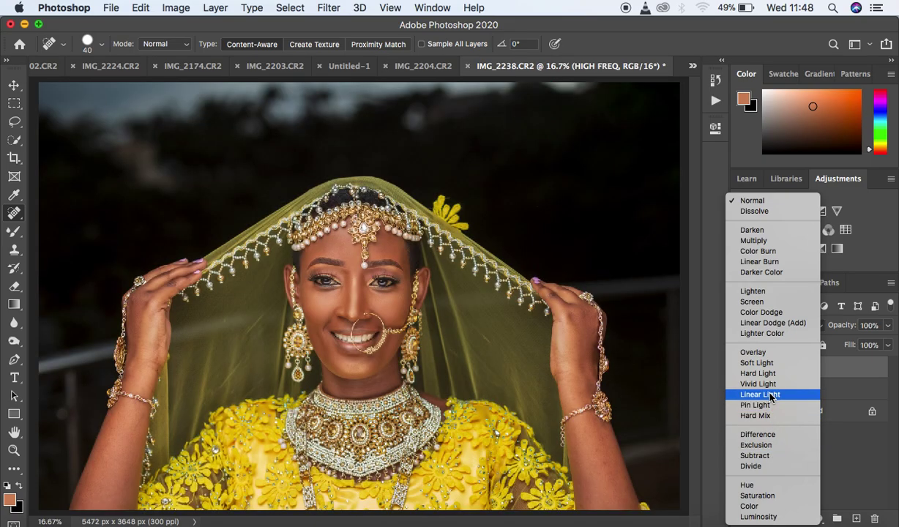
left_click(766, 394)
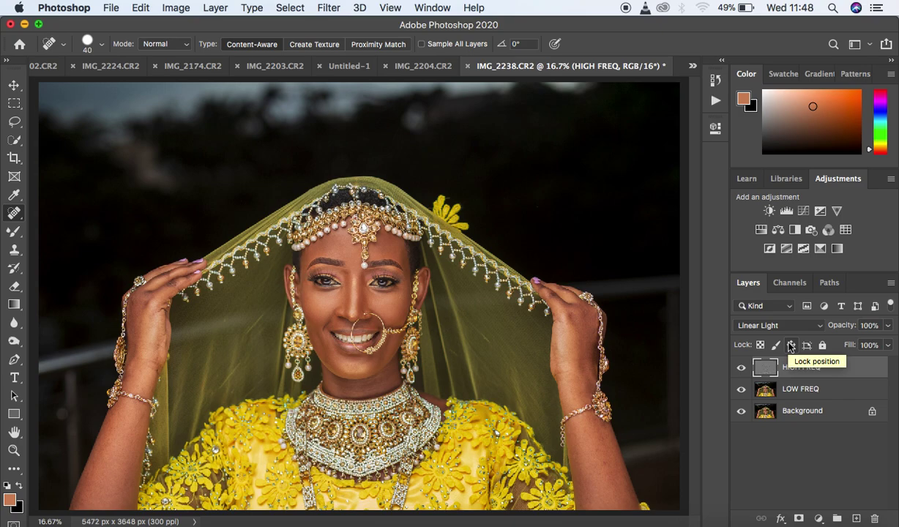
Step: Group the HIGH FREQ and LOW FREQ layers and name the group FREQ SEP
left_click(846, 392, "shift")
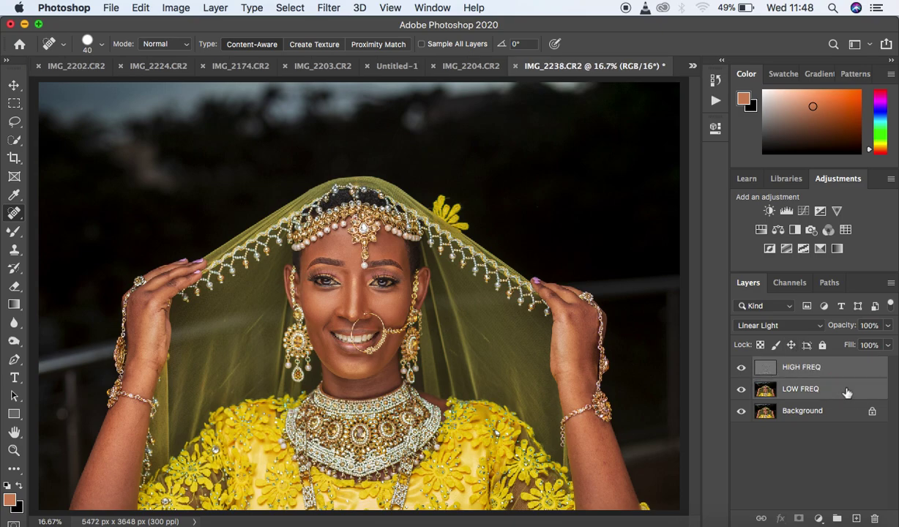
key("super+g")
double_click(791, 363)
type("FREQ SEP")
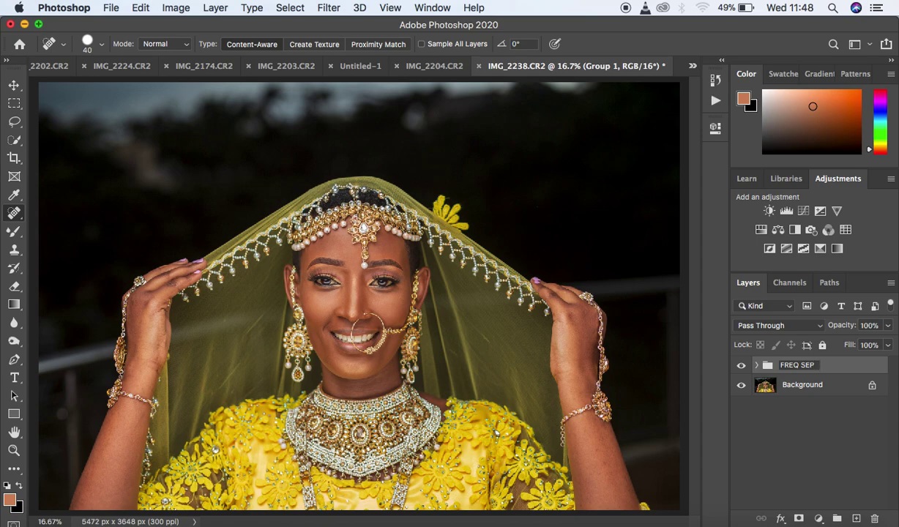
key("Return")
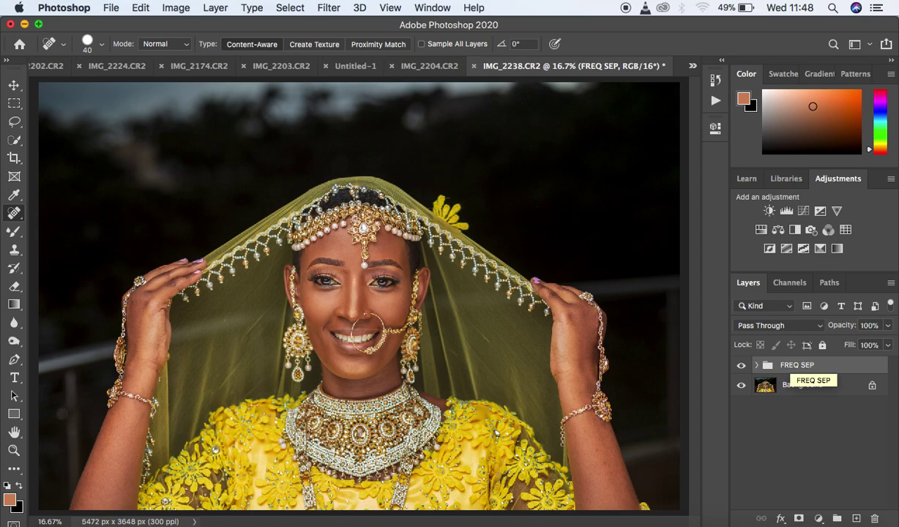
Step: Add a Black & White adjustment layer above HIGH FREQ inside the FREQ SEP group and set its Reds to -7
left_click(756, 364)
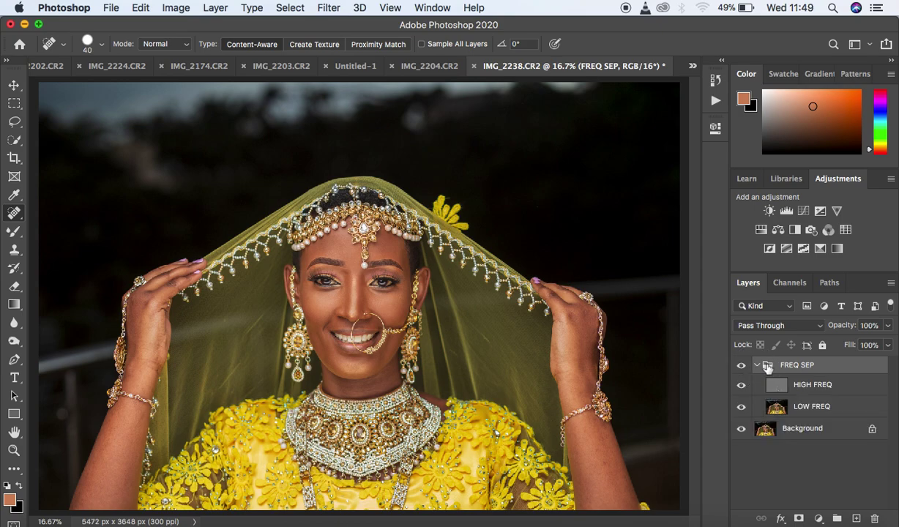
left_click(843, 384)
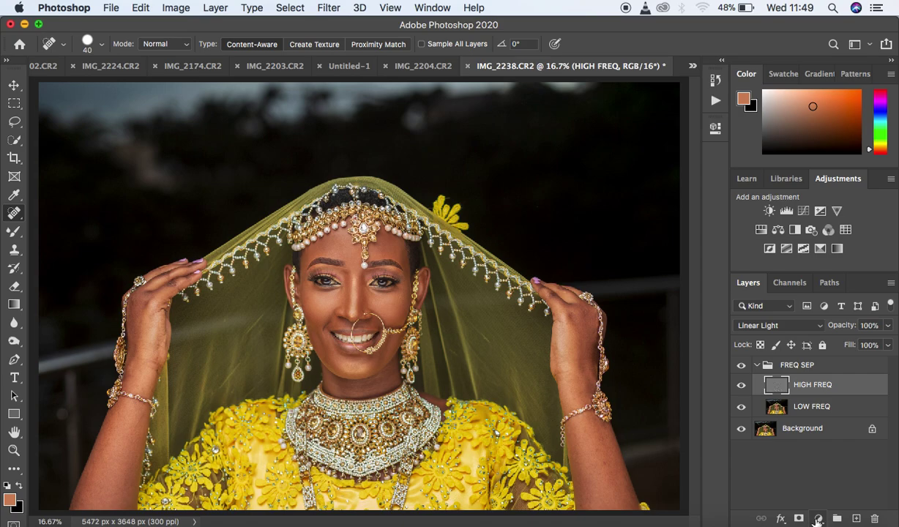
left_click(818, 518)
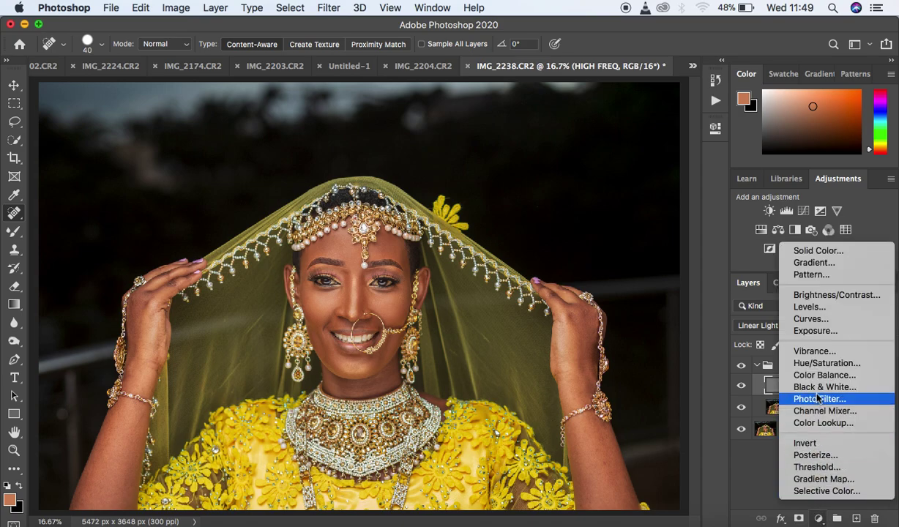
key("Escape")
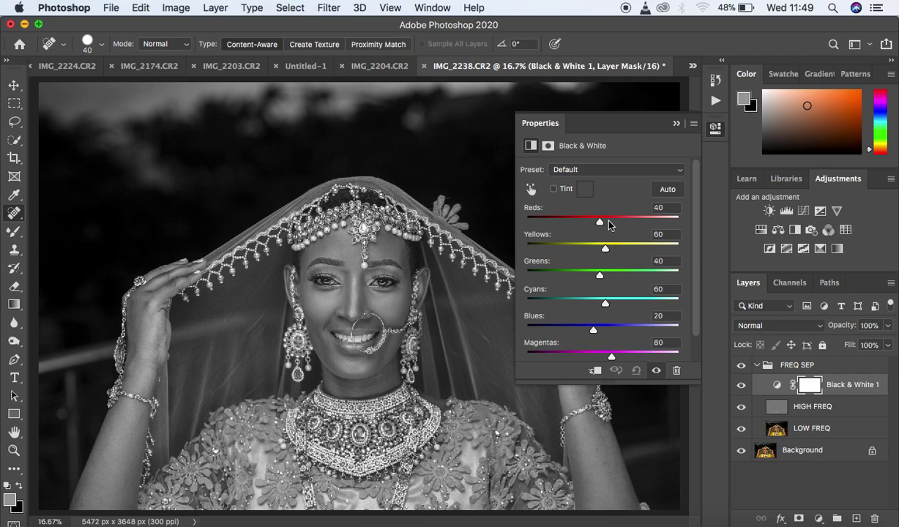
left_click_drag(598, 221, 584, 221)
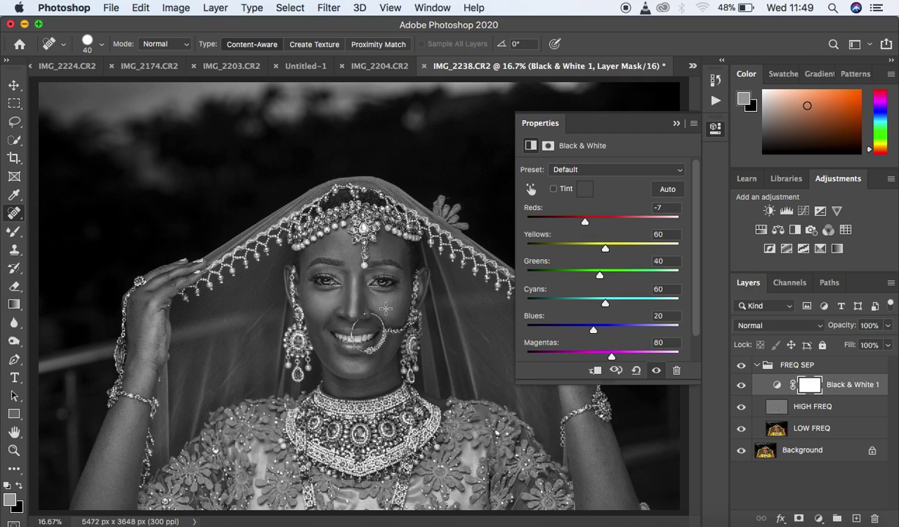
left_click(676, 124)
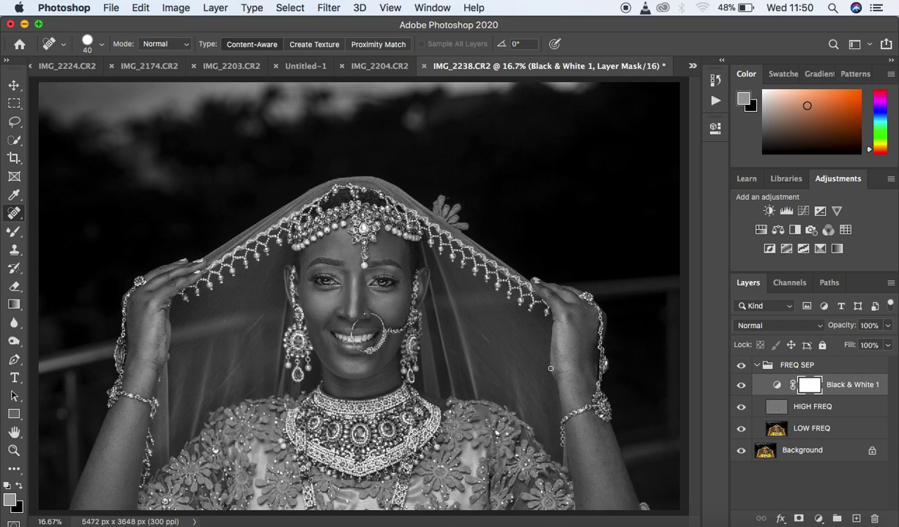
Step: Select the LOW FREQ layer for painting, activate the Mixer Brush and clean its paint load
left_click(853, 428)
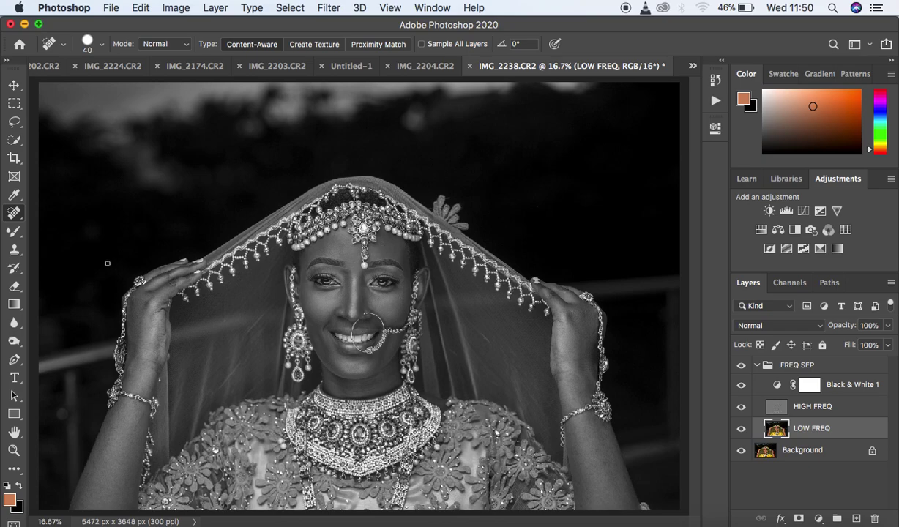
left_click(16, 236)
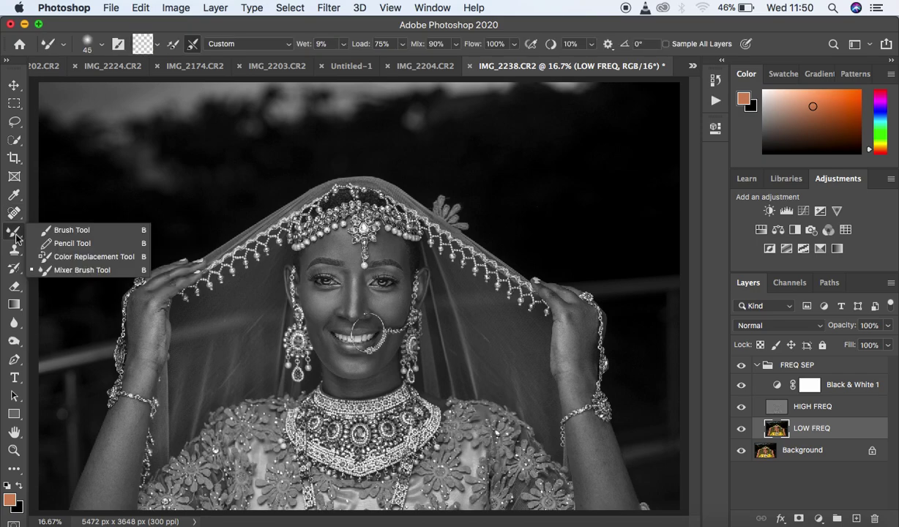
left_click(70, 272)
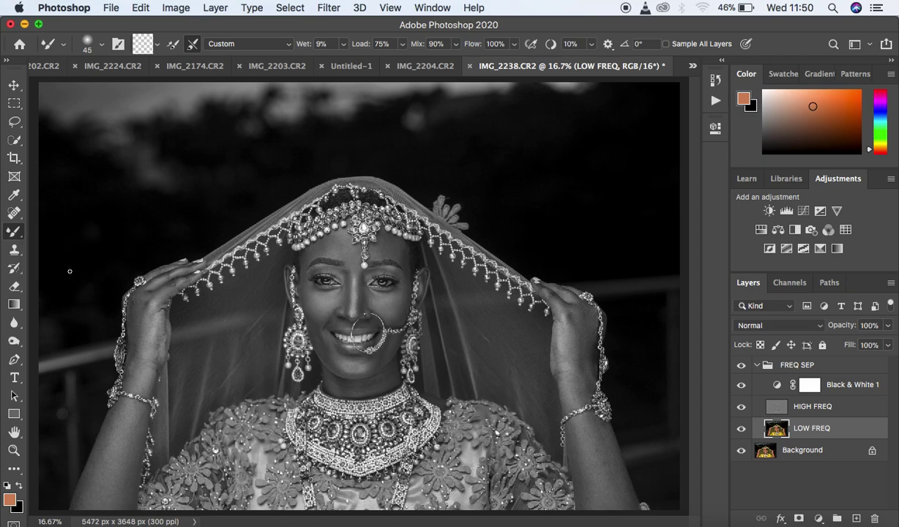
right_click(16, 234)
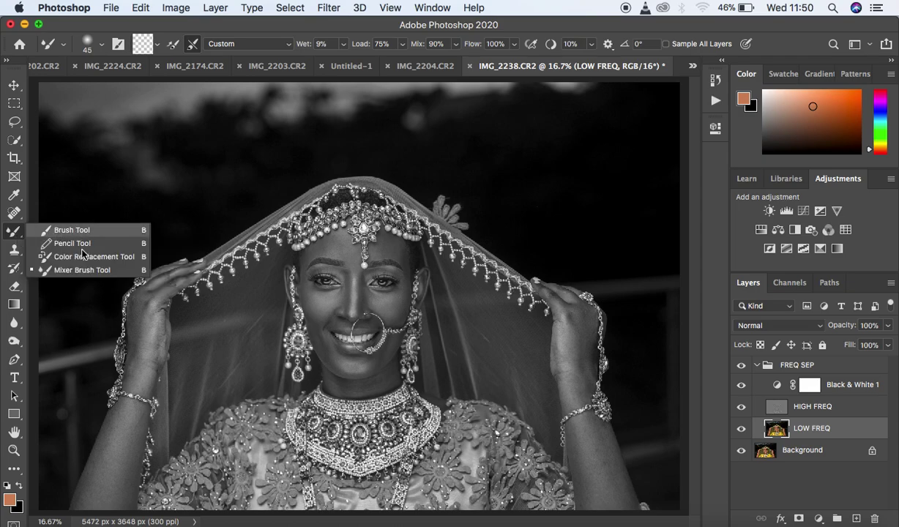
left_click(79, 272)
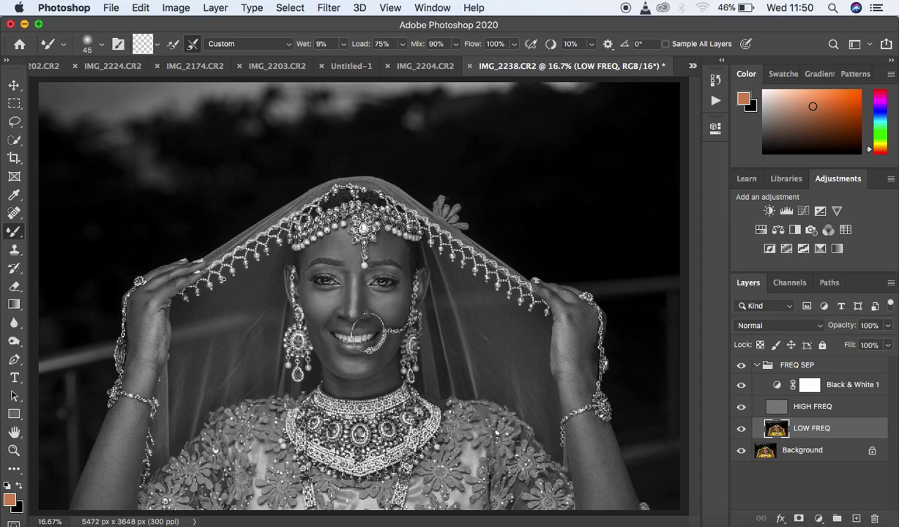
left_click(156, 43)
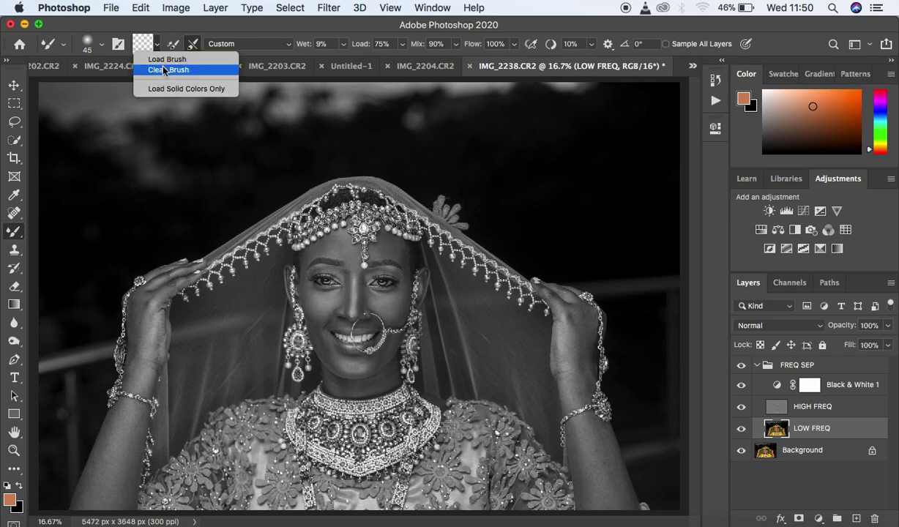
left_click(164, 70)
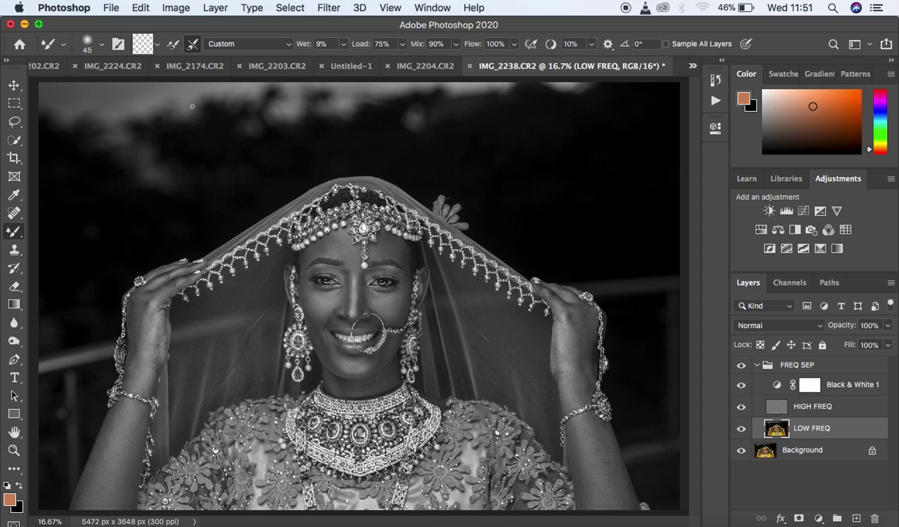
left_click(172, 44)
Step: Examine the facial skin texture around the nose and cheeks at up to 200% magnification
key("super+plus")
key("super+plus")
key("super+plus")
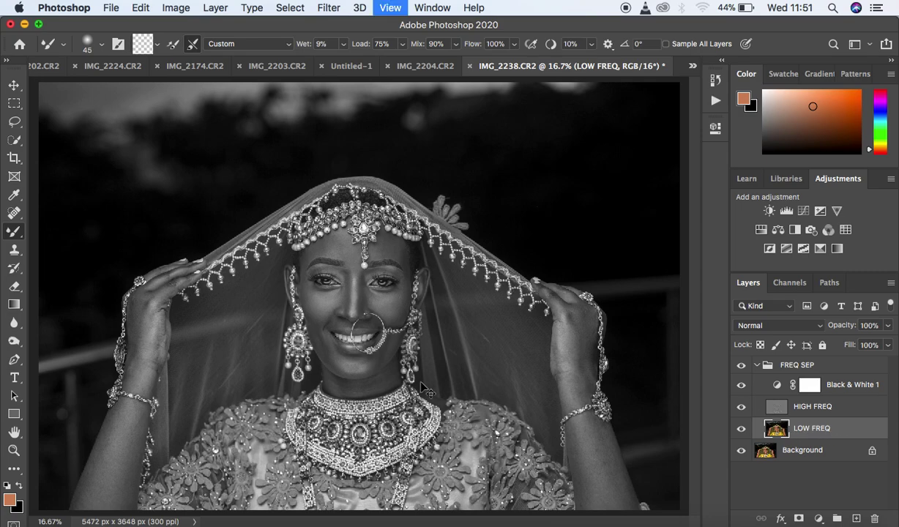
key("super+minus")
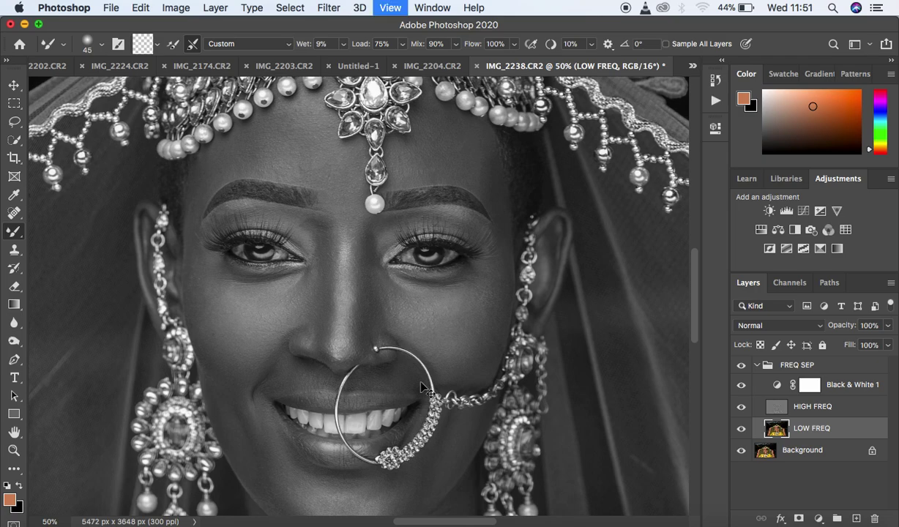
key("super+plus")
key("super+plus")
key("super+plus")
key("super+plus")
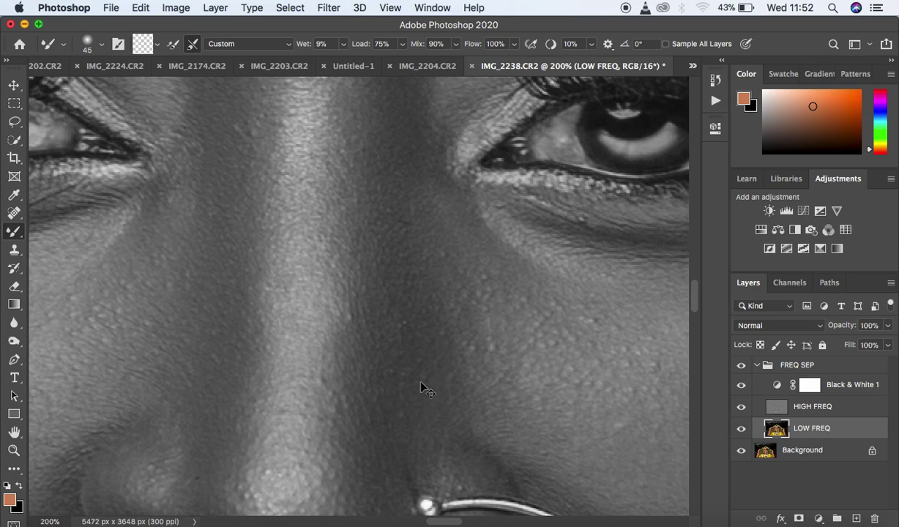
Step: Blend the tones of the forehead, temple and under-eye cheeks on LOW FREQ with a Mixer Brush of about 100 to 125 pixels
key("super+minus")
key("super+minus")
key("super+minus")
key("super+minus")
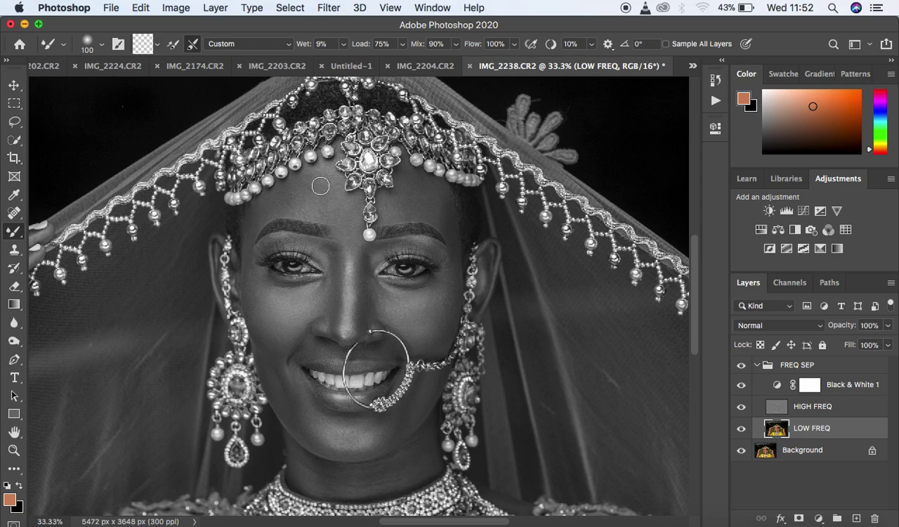
mouse_move(321, 186)
left_mouse_down()
mouse_move(275, 207)
mouse_move(301, 194)
mouse_move(312, 204)
mouse_move(318, 190)
mouse_move(334, 206)
mouse_move(315, 185)
mouse_move(311, 198)
mouse_move(306, 189)
mouse_move(287, 203)
mouse_move(335, 198)
mouse_move(295, 192)
mouse_move(277, 202)
mouse_move(314, 184)
mouse_move(412, 186)
mouse_move(388, 217)
mouse_move(408, 191)
mouse_move(449, 224)
mouse_move(424, 200)
mouse_move(396, 207)
mouse_move(409, 183)
mouse_move(443, 215)
mouse_move(429, 207)
mouse_move(447, 233)
mouse_move(449, 225)
mouse_move(417, 206)
mouse_move(393, 208)
mouse_move(408, 184)
left_mouse_up()
mouse_move(278, 207)
left_mouse_down()
mouse_move(258, 217)
mouse_move(245, 257)
left_mouse_up()
mouse_move(448, 299)
left_mouse_down()
mouse_move(446, 324)
mouse_move(453, 283)
mouse_move(443, 327)
mouse_move(449, 291)
mouse_move(441, 320)
mouse_move(431, 289)
left_mouse_up()
mouse_move(250, 290)
left_mouse_down()
mouse_move(257, 325)
mouse_move(251, 297)
mouse_move(275, 345)
mouse_move(249, 280)
mouse_move(260, 324)
mouse_move(276, 321)
mouse_move(263, 300)
mouse_move(282, 314)
mouse_move(294, 305)
mouse_move(258, 286)
left_mouse_up()
mouse_move(401, 316)
left_mouse_down()
mouse_move(417, 297)
mouse_move(413, 317)
mouse_move(426, 307)
mouse_move(406, 311)
mouse_move(391, 298)
mouse_move(422, 301)
mouse_move(417, 313)
mouse_move(427, 320)
mouse_move(452, 281)
mouse_move(442, 325)
mouse_move(399, 302)
mouse_move(406, 315)
mouse_move(425, 306)
left_mouse_up()
Step: Compare the portrait in color with and without the FREQ SEP group, hiding the Black & White layer during the check
left_click(742, 387)
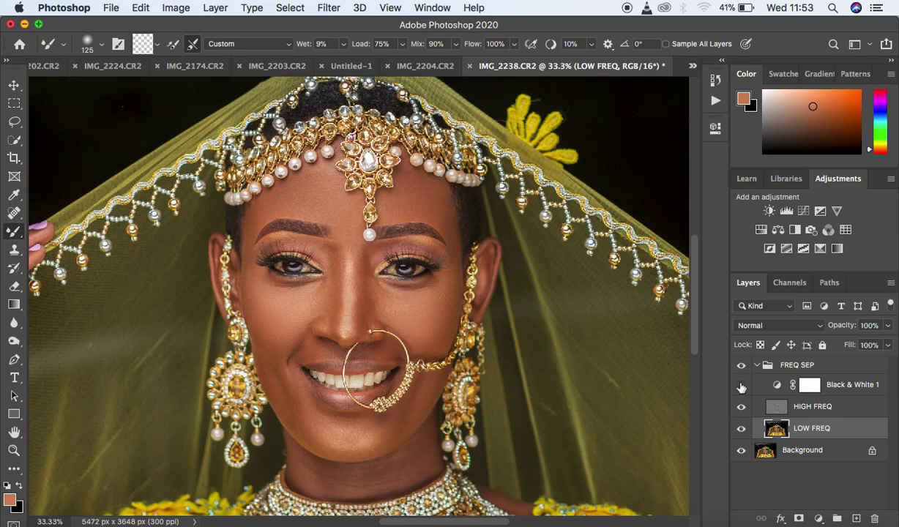
left_click(742, 367)
left_click(742, 367)
left_click(741, 367)
left_click(742, 367)
left_click(741, 367)
left_click(742, 367)
left_click(741, 368)
left_click(742, 367)
left_click(741, 367)
left_click(741, 367)
left_click(741, 384)
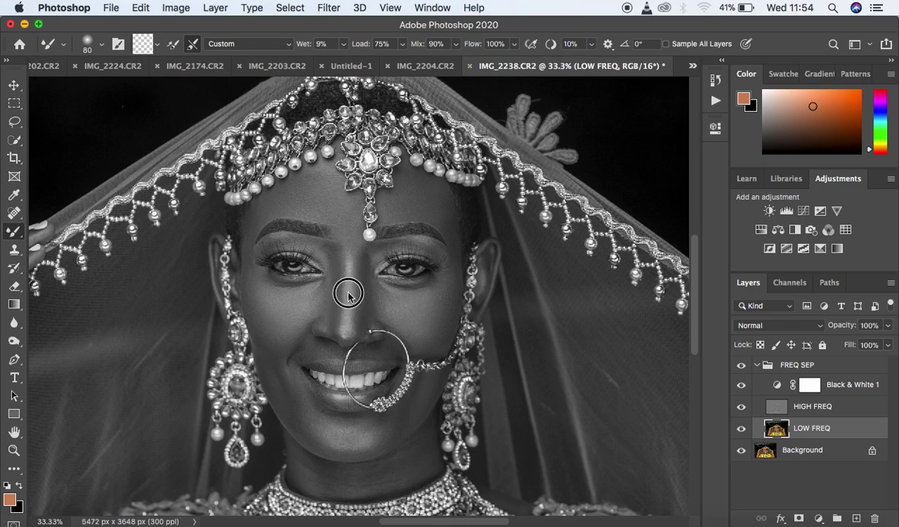
Step: Blend the skin tones between the brows and on the nose, cheeks and chin with an 80-pixel Mixer Brush on LOW FREQ
left_click_drag(349, 226, 349, 244)
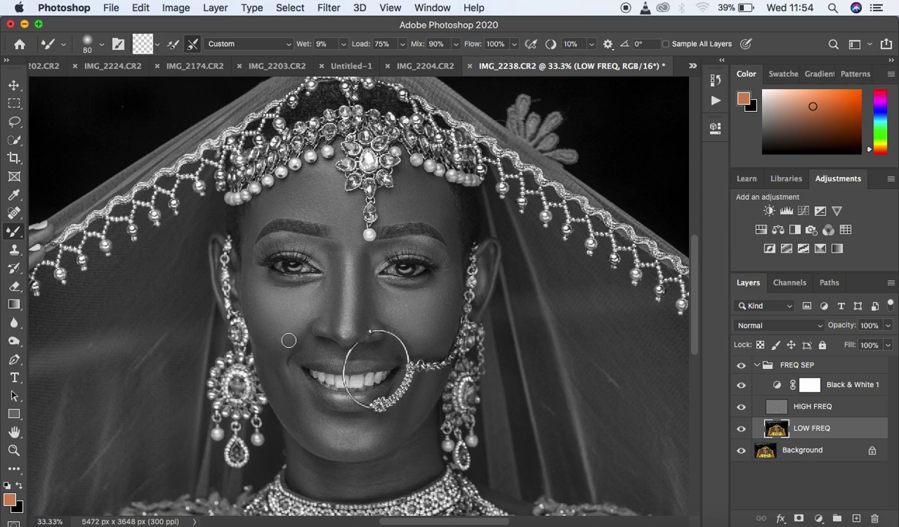
mouse_move(283, 351)
left_mouse_down()
mouse_move(270, 345)
mouse_move(303, 404)
left_mouse_up()
left_click(342, 428)
mouse_move(342, 428)
left_mouse_down()
mouse_move(365, 435)
mouse_move(332, 436)
mouse_move(339, 438)
mouse_move(364, 435)
mouse_move(308, 425)
mouse_move(290, 403)
mouse_move(277, 352)
left_mouse_up()
mouse_move(420, 389)
left_mouse_down()
mouse_move(380, 443)
mouse_move(344, 435)
left_mouse_up()
mouse_move(384, 310)
left_mouse_down()
mouse_move(388, 299)
mouse_move(396, 304)
left_mouse_up()
left_click_drag(339, 302, 327, 325)
Step: Smooth the tones of the upper lip area, smile lines, chin and jaw on LOW FREQ at 66.7% magnification
key("super+plus")
key("super+plus")
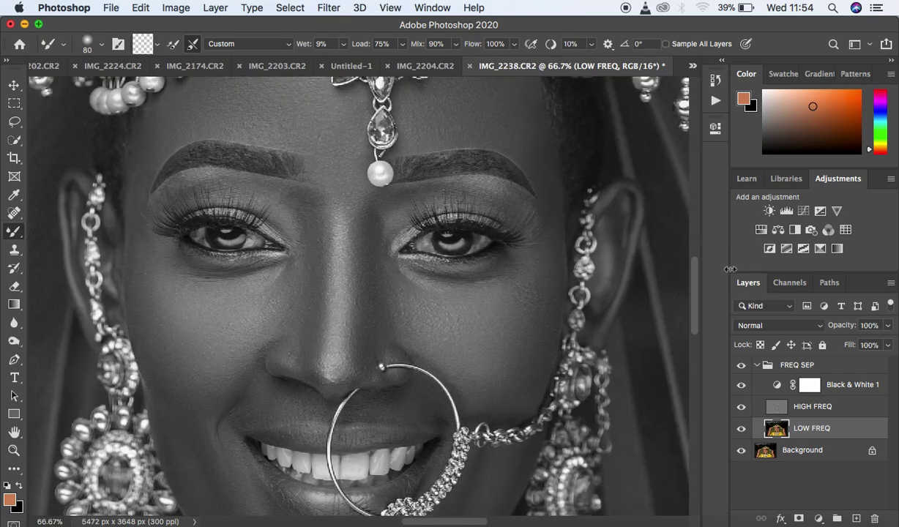
left_click_drag(697, 294, 696, 320)
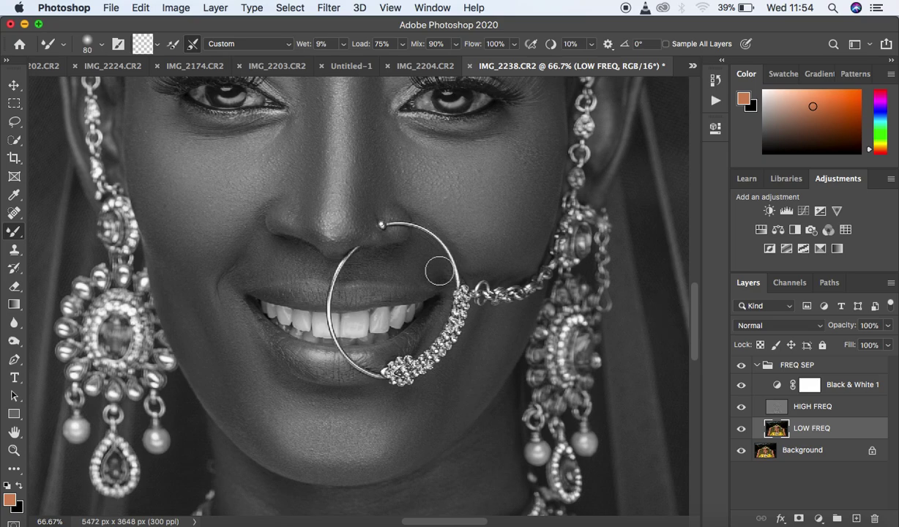
mouse_move(417, 266)
left_mouse_down()
mouse_move(438, 281)
mouse_move(435, 263)
mouse_move(396, 262)
mouse_move(427, 255)
mouse_move(357, 231)
mouse_move(355, 203)
mouse_move(357, 213)
mouse_move(328, 235)
left_mouse_up()
mouse_move(292, 268)
left_mouse_down()
mouse_move(236, 280)
mouse_move(244, 257)
mouse_move(300, 265)
mouse_move(283, 251)
mouse_move(297, 252)
mouse_move(244, 278)
mouse_move(258, 279)
mouse_move(243, 286)
mouse_move(248, 261)
mouse_move(213, 280)
left_mouse_up()
mouse_move(258, 345)
left_mouse_down()
mouse_move(271, 374)
mouse_move(228, 403)
mouse_move(232, 414)
mouse_move(240, 401)
mouse_move(258, 424)
left_mouse_up()
mouse_move(166, 279)
left_mouse_down()
mouse_move(184, 289)
mouse_move(168, 262)
mouse_move(203, 316)
mouse_move(168, 292)
mouse_move(213, 376)
left_mouse_up()
Step: Smooth the neck skin between the jaw and the necklace on LOW FREQ with a 70-pixel Mixer Brush
left_click_drag(695, 340, 702, 369)
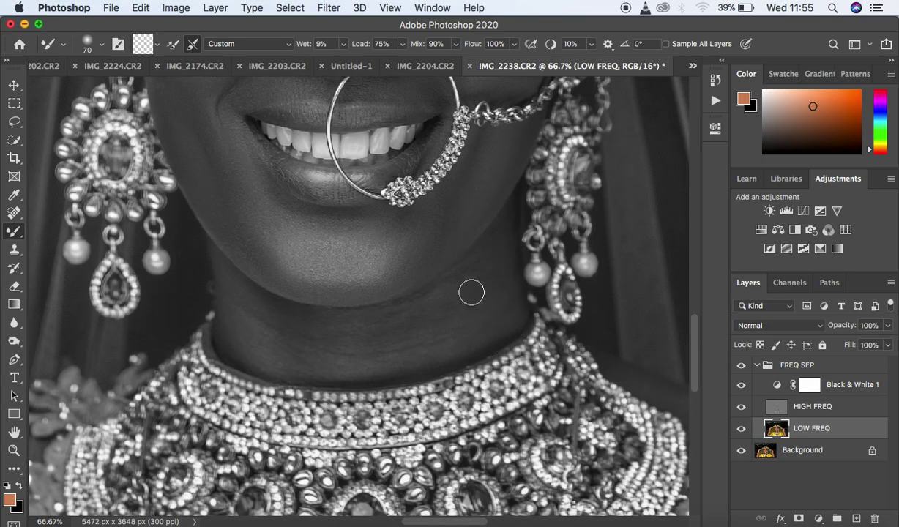
mouse_move(471, 292)
left_mouse_down()
mouse_move(484, 273)
mouse_move(500, 297)
mouse_move(482, 264)
mouse_move(430, 335)
mouse_move(395, 321)
mouse_move(403, 347)
mouse_move(361, 346)
mouse_move(387, 317)
mouse_move(360, 330)
left_mouse_up()
mouse_move(229, 304)
left_mouse_down()
mouse_move(261, 339)
mouse_move(305, 341)
mouse_move(308, 357)
mouse_move(296, 364)
mouse_move(277, 334)
mouse_move(332, 334)
mouse_move(322, 333)
mouse_move(329, 363)
mouse_move(346, 362)
mouse_move(386, 325)
mouse_move(314, 330)
mouse_move(243, 320)
left_mouse_up()
mouse_move(397, 327)
left_mouse_down()
mouse_move(476, 285)
mouse_move(499, 241)
mouse_move(498, 323)
mouse_move(385, 353)
mouse_move(411, 326)
mouse_move(338, 343)
mouse_move(333, 332)
mouse_move(272, 326)
mouse_move(336, 345)
mouse_move(356, 323)
mouse_move(418, 323)
mouse_move(446, 341)
mouse_move(477, 329)
mouse_move(486, 297)
mouse_move(469, 296)
mouse_move(461, 285)
mouse_move(497, 256)
mouse_move(502, 238)
mouse_move(497, 302)
mouse_move(457, 323)
mouse_move(343, 353)
mouse_move(265, 343)
left_mouse_up()
Step: Smooth the skin tones of both forearms and wrists on LOW FREQ with a Mixer Brush of 175 to 200 pixels
key("super+minus")
key("super+minus")
key("super+minus")
key("super+minus")
key("super+minus")
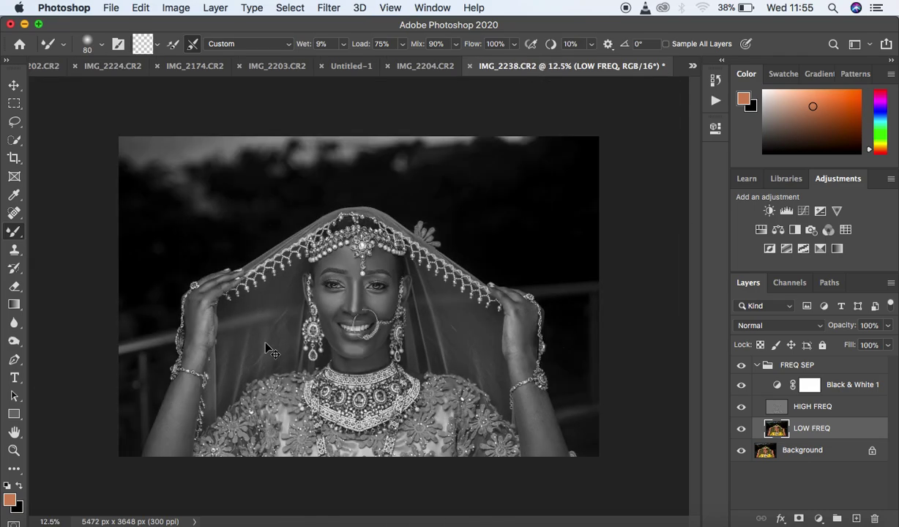
key("super+0")
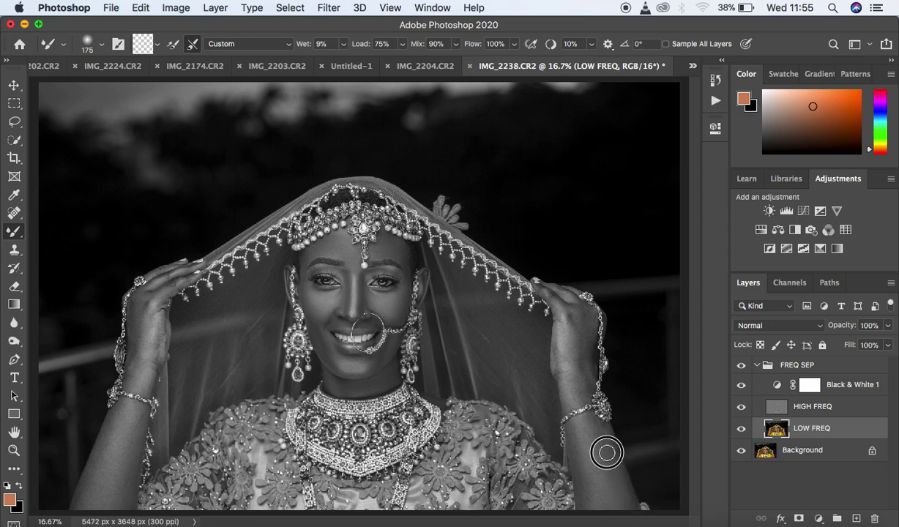
mouse_move(608, 466)
left_mouse_down()
mouse_move(578, 442)
mouse_move(584, 497)
mouse_move(574, 434)
mouse_move(580, 467)
mouse_move(578, 432)
mouse_move(584, 434)
mouse_move(599, 499)
mouse_move(585, 426)
mouse_move(602, 442)
mouse_move(585, 501)
mouse_move(619, 487)
mouse_move(624, 503)
mouse_move(619, 477)
mouse_move(638, 517)
left_mouse_up()
mouse_move(99, 406)
left_mouse_down()
mouse_move(123, 508)
mouse_move(127, 462)
mouse_move(120, 499)
mouse_move(95, 513)
mouse_move(96, 467)
mouse_move(84, 489)
mouse_move(83, 502)
mouse_move(113, 430)
mouse_move(107, 472)
left_mouse_up()
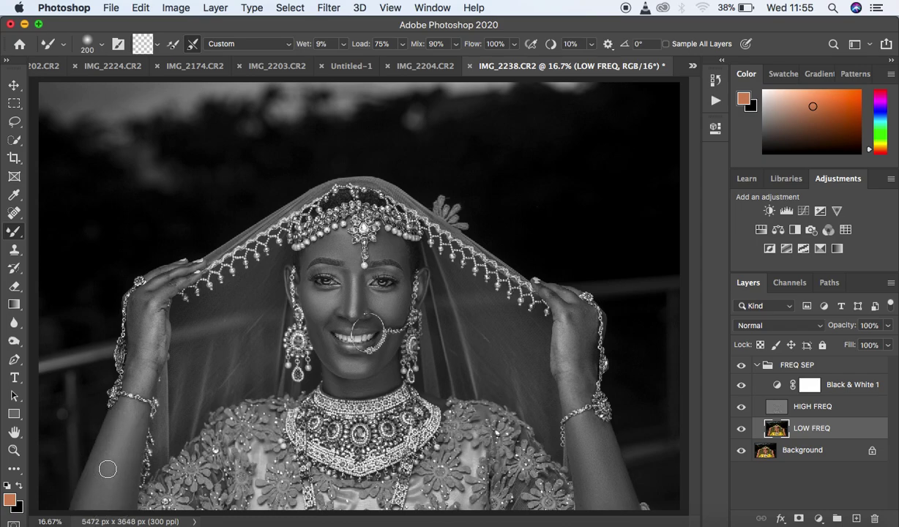
mouse_move(131, 417)
left_mouse_down()
mouse_move(120, 461)
mouse_move(88, 483)
left_mouse_up()
mouse_move(142, 369)
left_mouse_down()
mouse_move(139, 311)
mouse_move(136, 367)
mouse_move(158, 380)
left_mouse_up()
mouse_move(578, 351)
left_mouse_down()
mouse_move(582, 321)
mouse_move(577, 393)
mouse_move(565, 343)
mouse_move(560, 368)
mouse_move(565, 323)
mouse_move(559, 352)
mouse_move(567, 399)
mouse_move(575, 381)
mouse_move(579, 388)
mouse_move(581, 357)
left_mouse_up()
Step: Smooth the back and fingers of the raised hand on the image's left side with a 125-pixel Mixer Brush on LOW FREQ
key("super+equal")
key("super+equal")
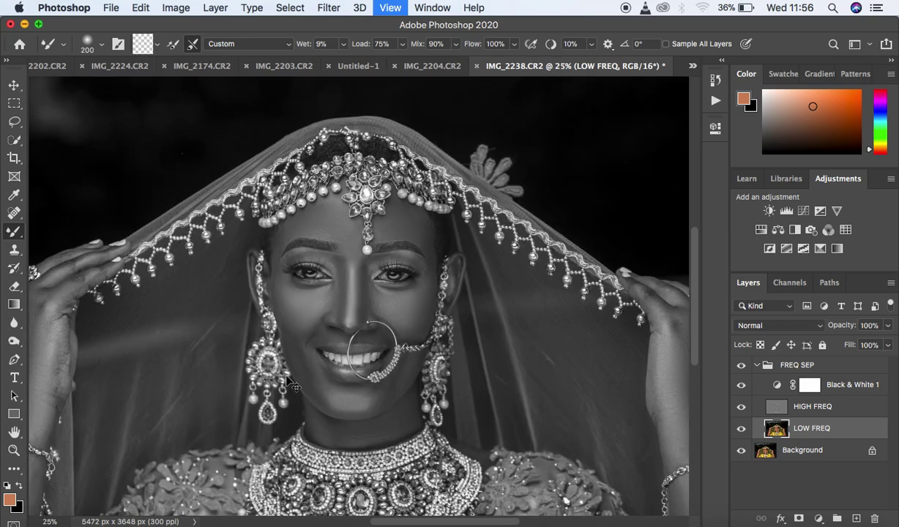
left_click_drag(462, 521, 420, 518)
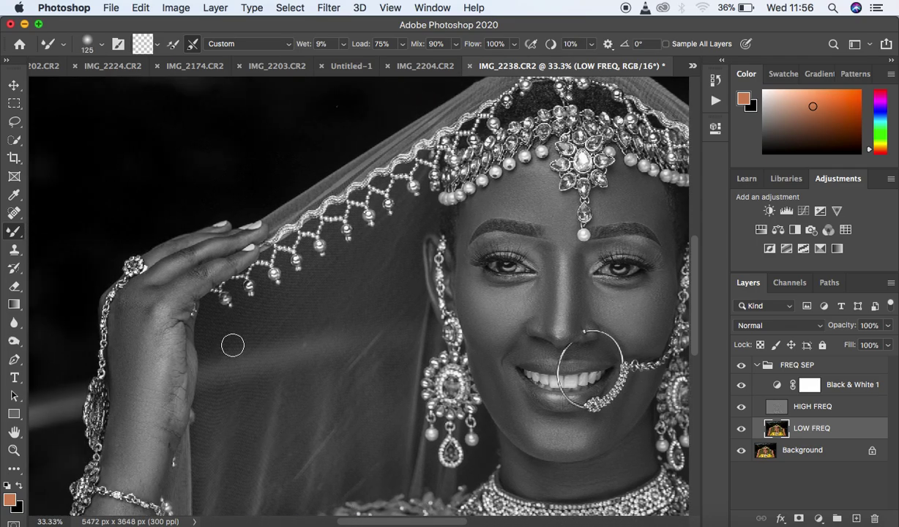
mouse_move(181, 295)
left_mouse_down()
mouse_move(199, 277)
mouse_move(186, 292)
mouse_move(231, 262)
mouse_move(181, 265)
mouse_move(199, 249)
mouse_move(181, 260)
mouse_move(235, 237)
mouse_move(144, 279)
mouse_move(153, 295)
mouse_move(125, 302)
left_mouse_up()
left_click_drag(167, 251, 194, 247)
left_click_drag(461, 272, 461, 287)
left_click_drag(516, 270, 174, 281)
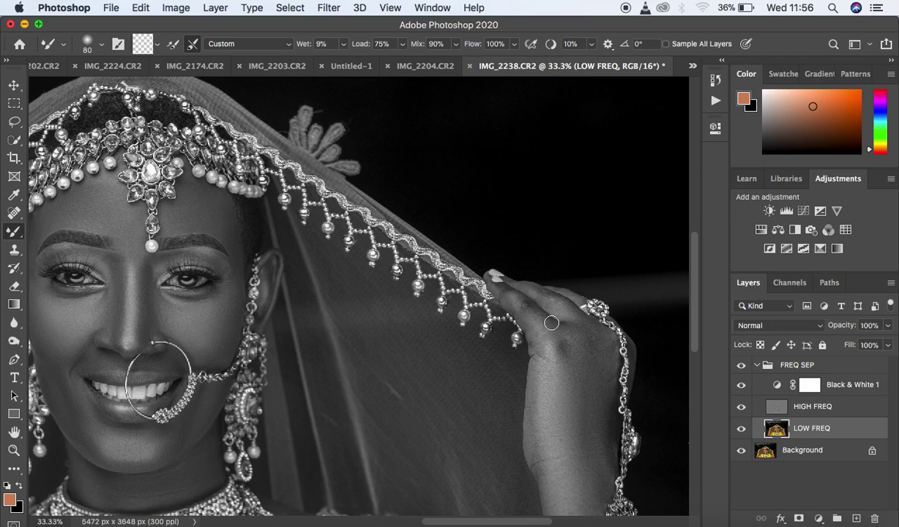
Step: Smooth the fingers and knuckles of the raised hand on the image's right side on LOW FREQ with an 80-pixel Mixer Brush
mouse_move(511, 302)
left_mouse_down()
mouse_move(543, 328)
mouse_move(510, 299)
mouse_move(536, 317)
mouse_move(530, 291)
mouse_move(571, 314)
left_mouse_up()
mouse_move(535, 289)
left_mouse_down()
mouse_move(586, 341)
mouse_move(606, 337)
mouse_move(578, 336)
left_mouse_up()
key("super+minus")
key("super+minus")
key("super+minus")
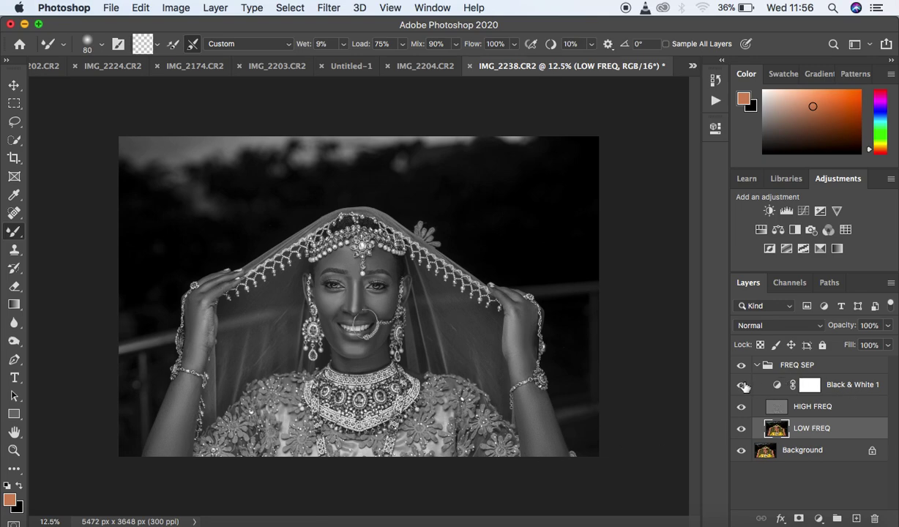
Step: Hide the Black & White 1 adjustment layer and delete it from the FREQ SEP group
left_click(742, 385)
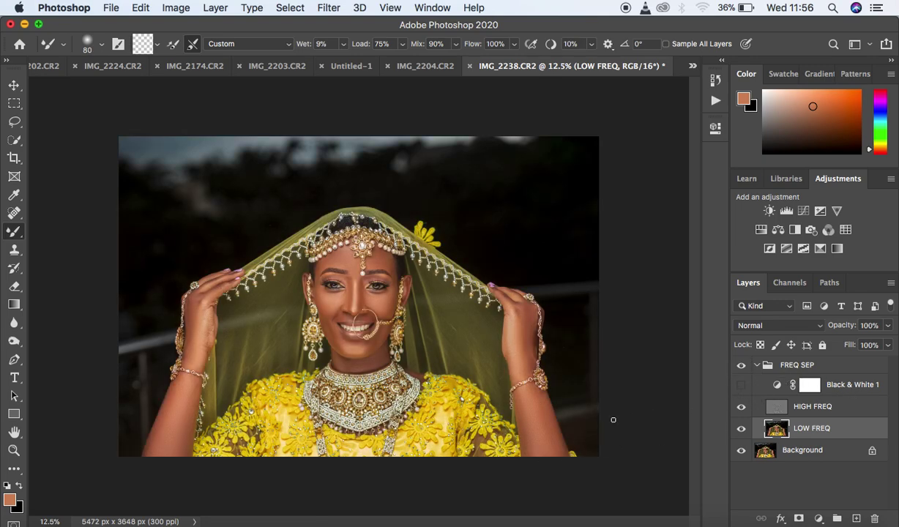
left_click(741, 369)
left_click(866, 388)
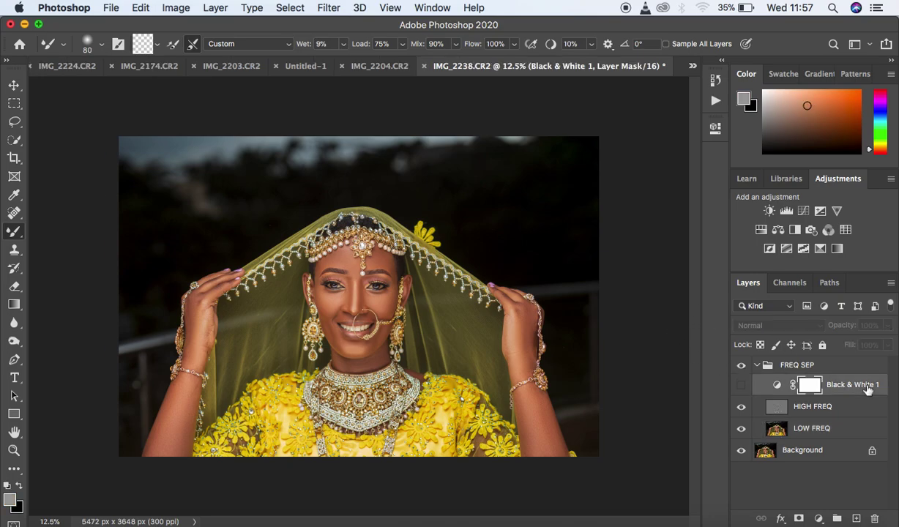
key("Delete")
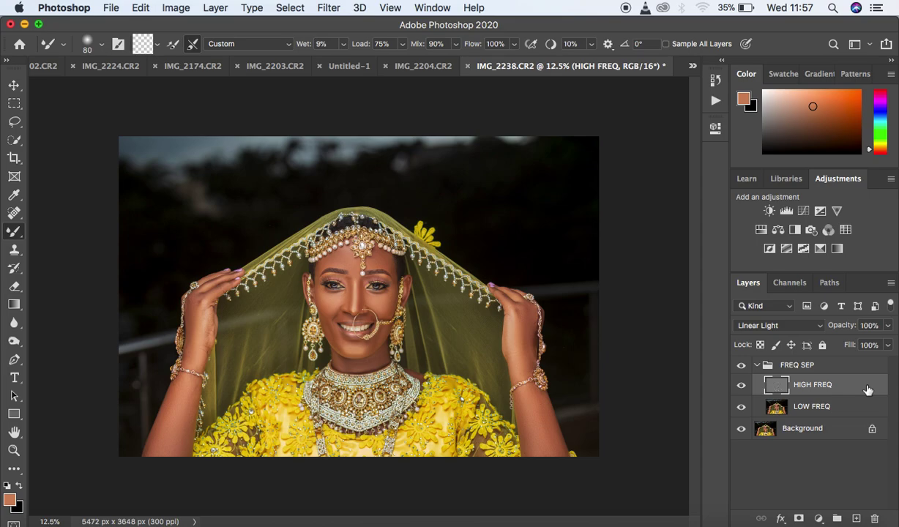
Step: On the LOW FREQ layer, outline the forehead skin above the eyebrow on the image's left side with the Lasso
left_click(860, 415)
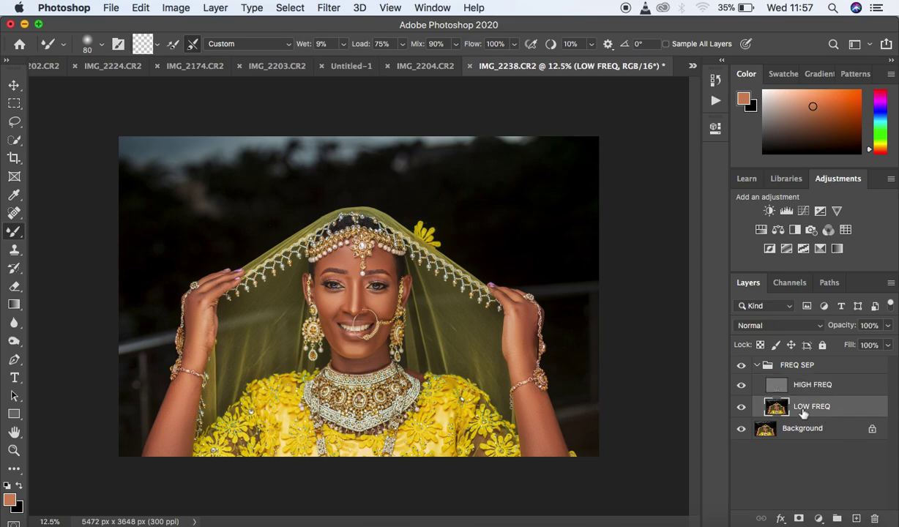
left_click(15, 123)
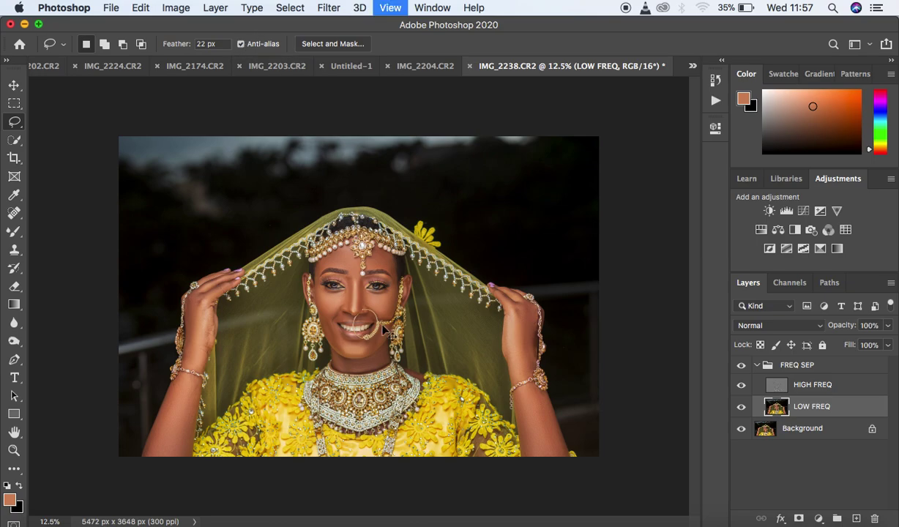
key("super+equal")
key("super+equal")
key("super+equal")
key("super+equal")
key("super+equal")
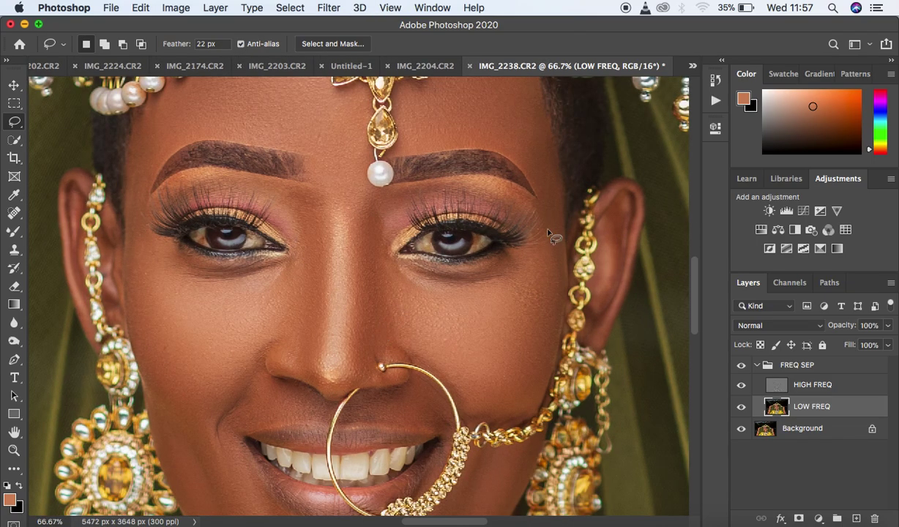
left_click_drag(696, 300, 696, 276)
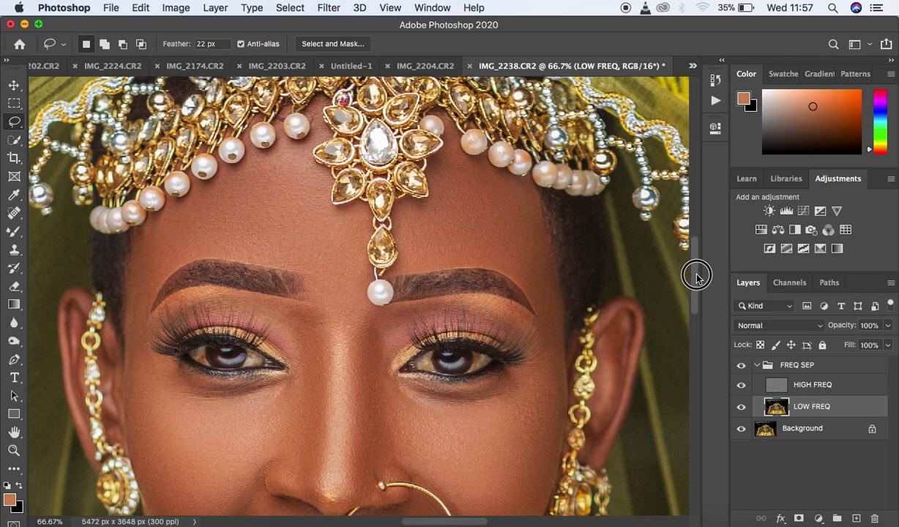
mouse_move(149, 231)
left_mouse_down()
mouse_move(289, 152)
mouse_move(311, 176)
mouse_move(313, 203)
mouse_move(350, 214)
mouse_move(357, 238)
mouse_move(349, 265)
mouse_move(327, 281)
mouse_move(232, 244)
mouse_move(187, 254)
mouse_move(161, 271)
mouse_move(133, 323)
mouse_move(140, 245)
left_mouse_up()
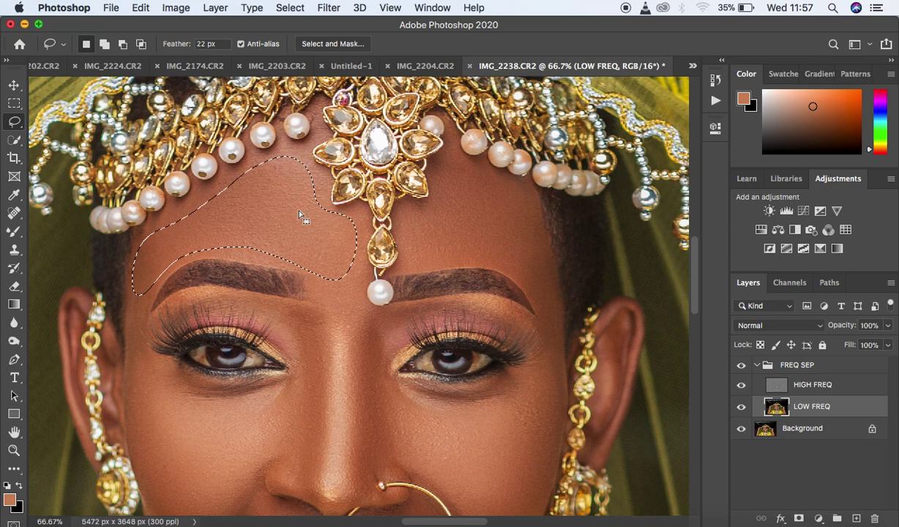
Step: Apply a Gaussian Blur with a radius of 21.9 pixels to the selected forehead skin
left_click(328, 9)
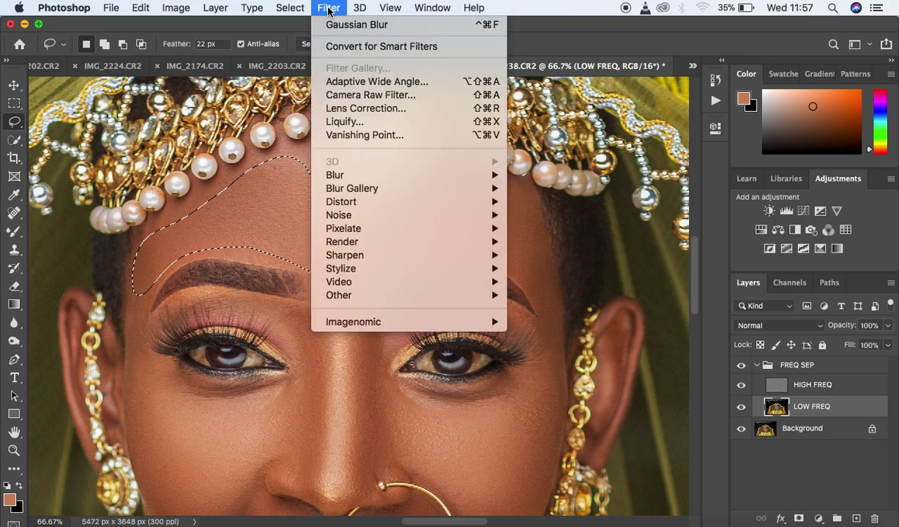
mouse_move(398, 175)
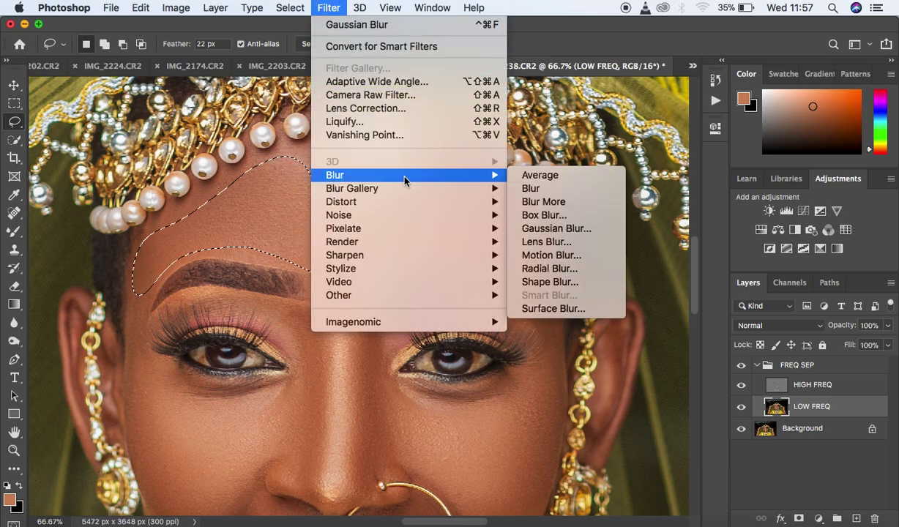
left_click(593, 230)
left_click_drag(632, 238, 645, 240)
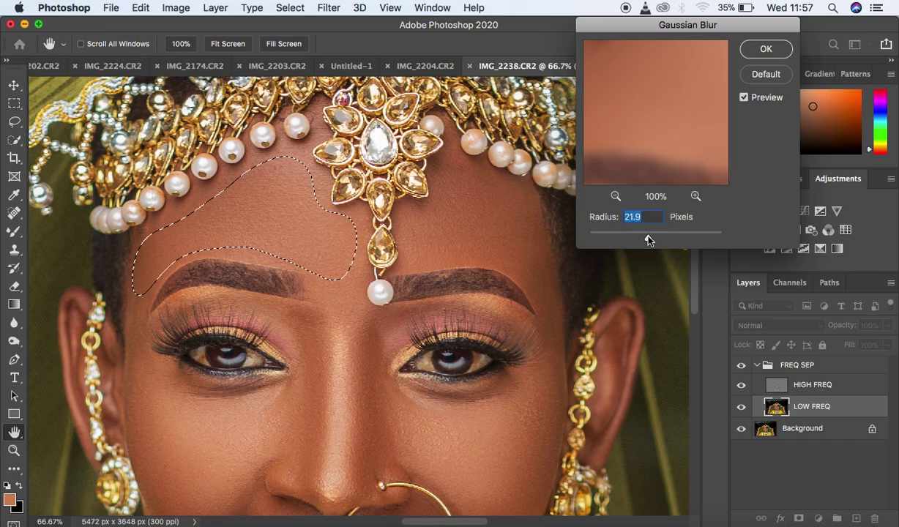
key("super+minus")
key("super+minus")
key("super+minus")
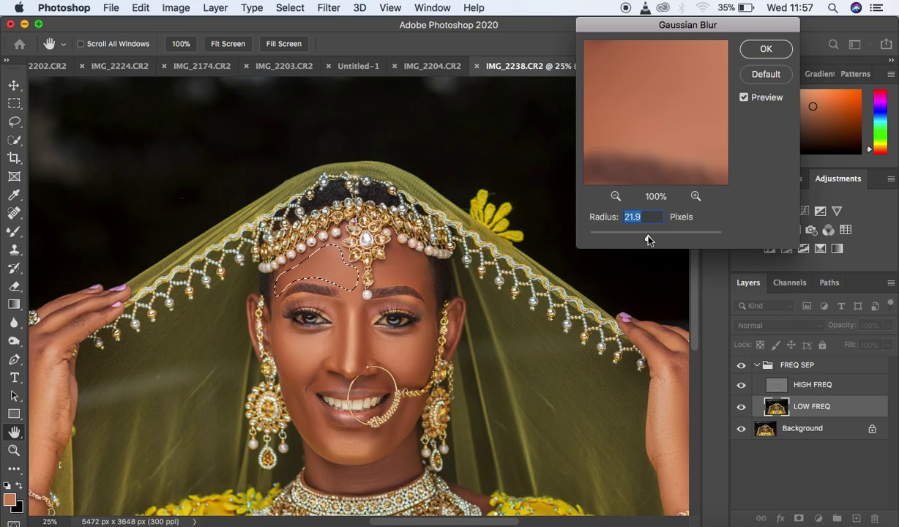
key("super+minus")
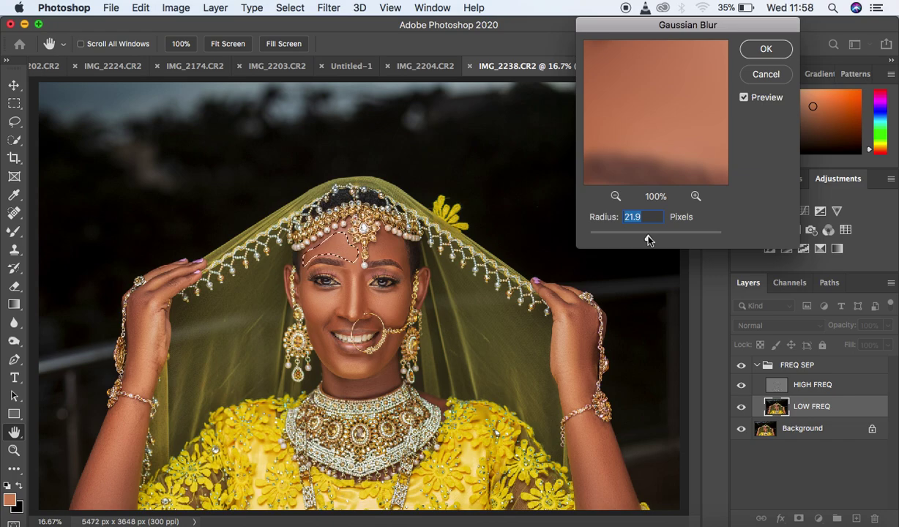
left_click(765, 48)
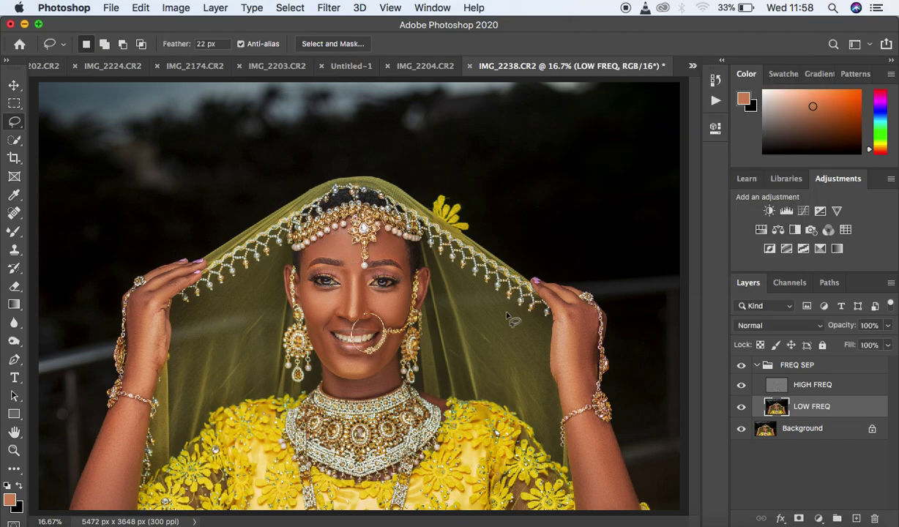
Step: Lasso the forehead skin above the eyebrow on the image's right side and repeat the last Gaussian Blur on it
key("super+plus")
key("super+plus")
mouse_move(416, 180)
left_mouse_down()
mouse_move(385, 200)
mouse_move(384, 218)
mouse_move(435, 221)
mouse_move(454, 252)
mouse_move(453, 217)
mouse_move(416, 179)
left_mouse_up()
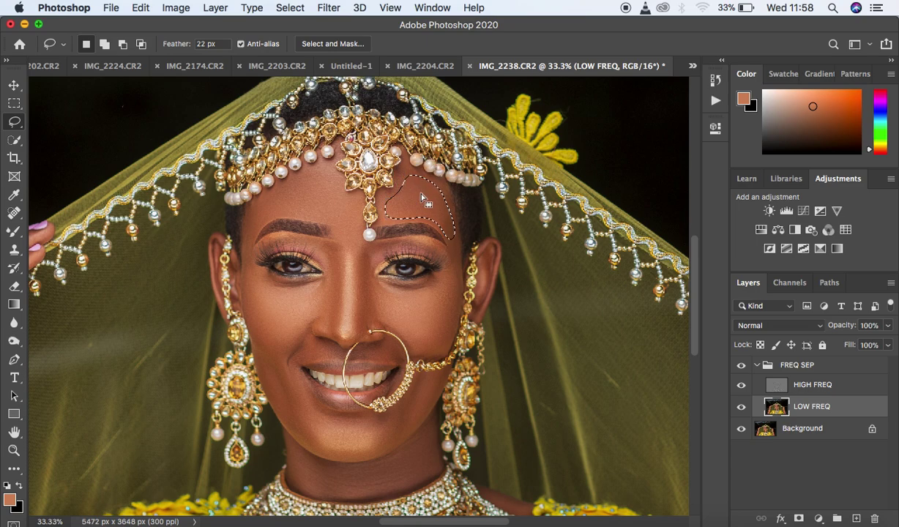
right_click(422, 197)
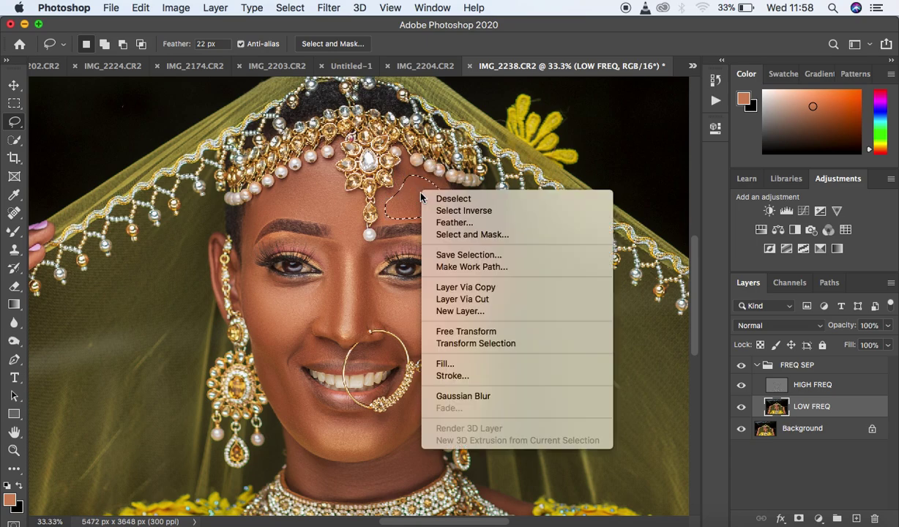
left_click(484, 396)
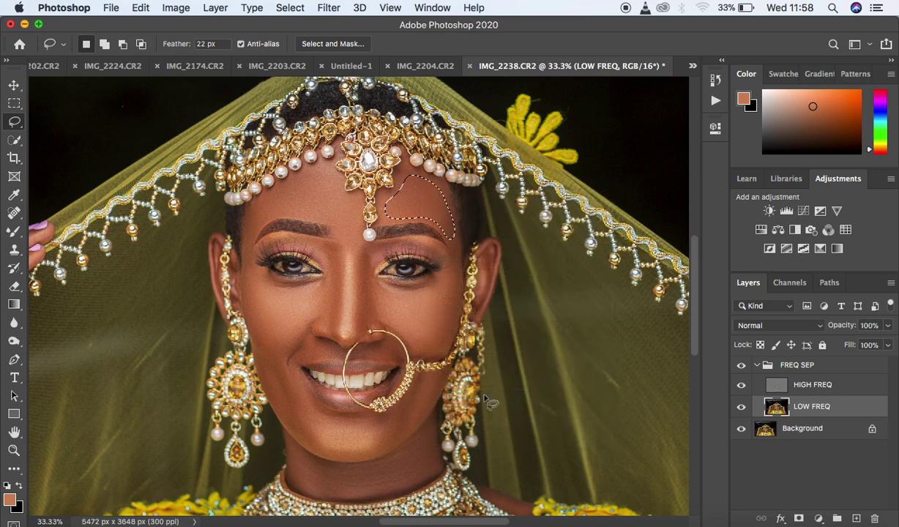
Step: Lasso the cheek under the eye on the image's left side, repeat the Gaussian Blur and keep its fade opacity at 100%
mouse_move(248, 282)
left_mouse_down()
mouse_move(261, 311)
mouse_move(295, 333)
left_mouse_up()
mouse_move(322, 295)
left_mouse_down()
mouse_move(256, 271)
mouse_move(251, 279)
left_mouse_up()
right_click(285, 310)
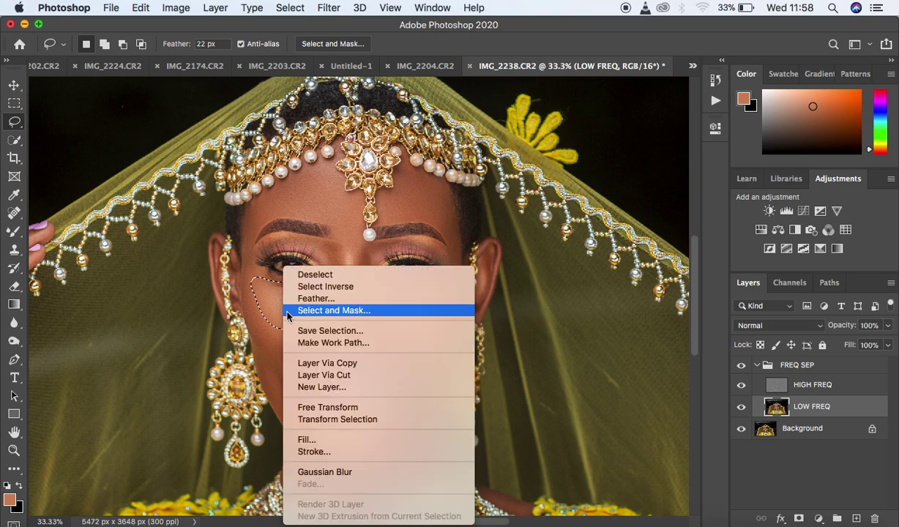
left_click(350, 472)
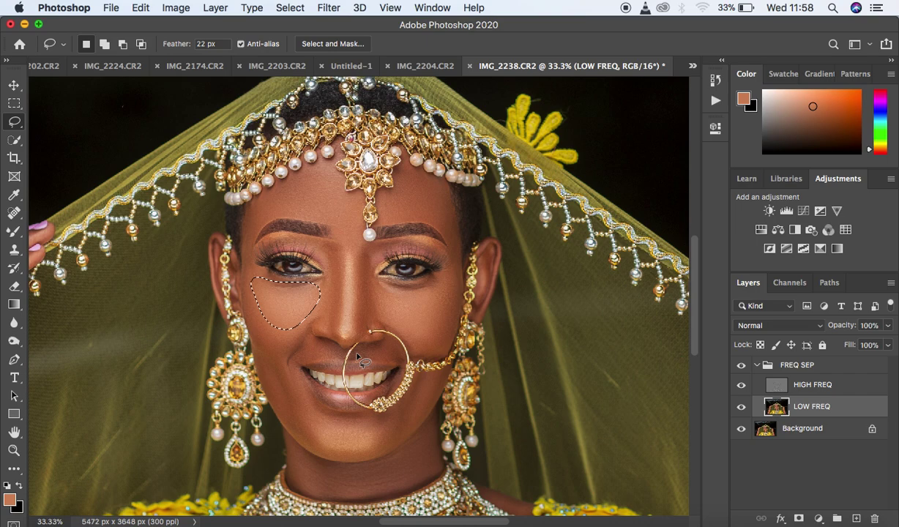
key("shift")
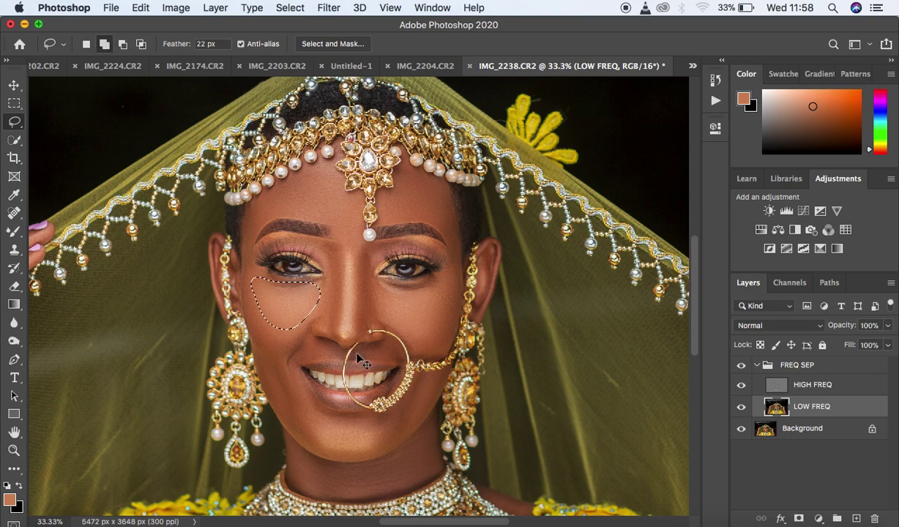
key("super+shift+f")
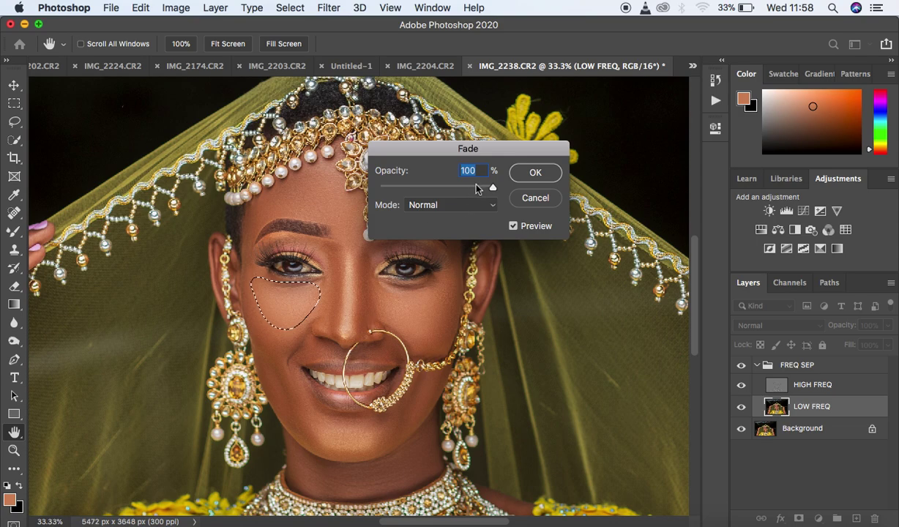
left_click(514, 172)
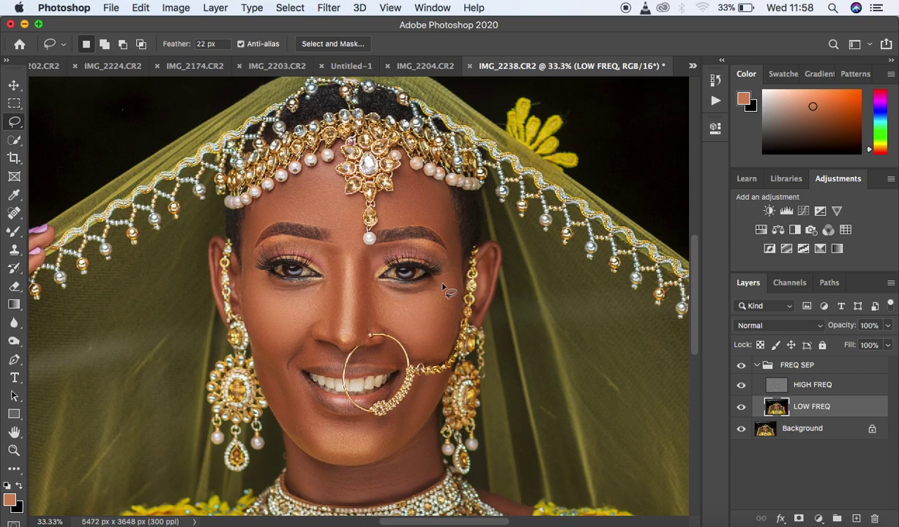
Step: Lasso the cheek under the eye on the image's right side, repeat the Gaussian Blur and deselect
mouse_move(442, 288)
left_mouse_down()
mouse_move(377, 292)
mouse_move(374, 303)
mouse_move(425, 353)
mouse_move(446, 336)
mouse_move(439, 284)
left_mouse_up()
right_click(423, 320)
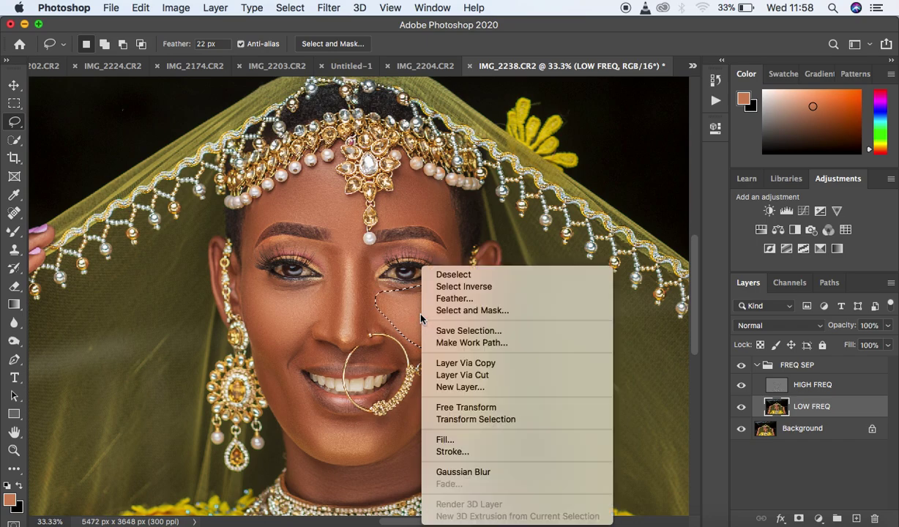
left_click(489, 469)
key("ctrl+d")
Step: Lasso each side of the nose in turn and repeat the Gaussian Blur on both areas
mouse_move(314, 247)
left_mouse_down()
mouse_move(327, 243)
mouse_move(345, 263)
mouse_move(337, 333)
mouse_move(309, 317)
mouse_move(329, 283)
mouse_move(317, 250)
left_mouse_up()
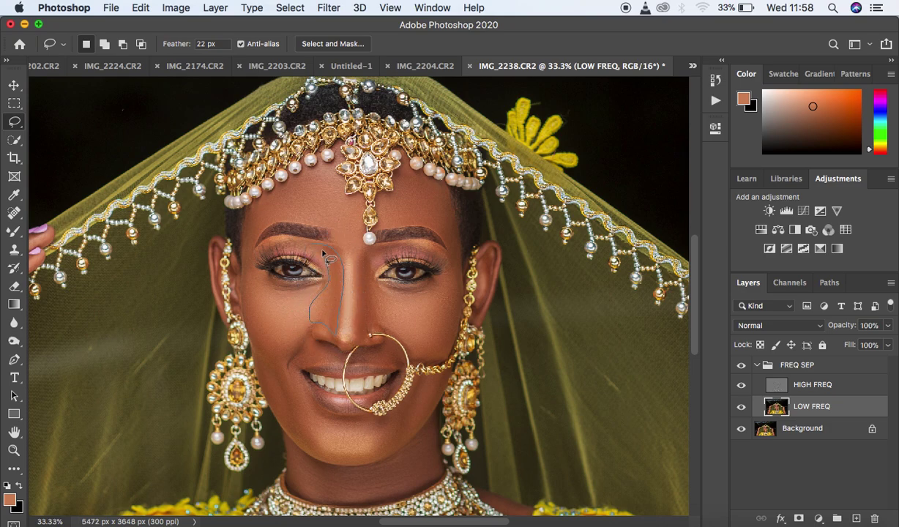
right_click(334, 303)
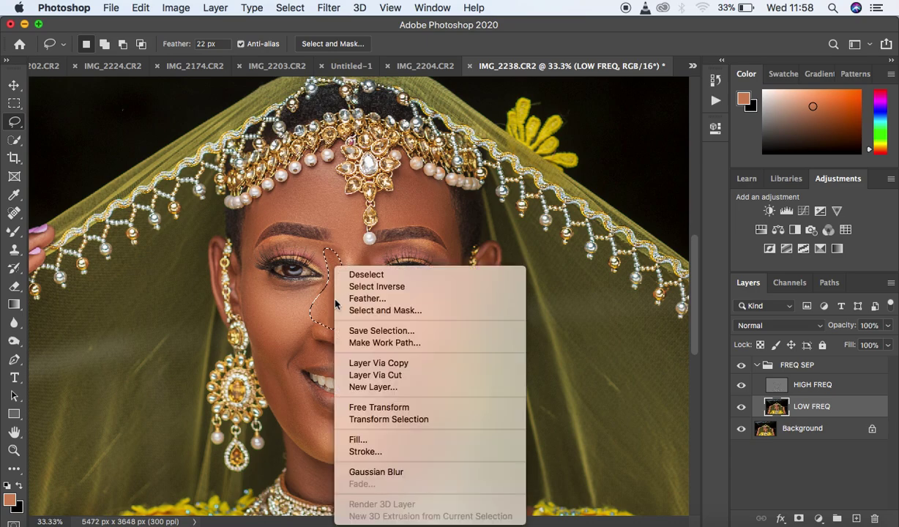
left_click(392, 472)
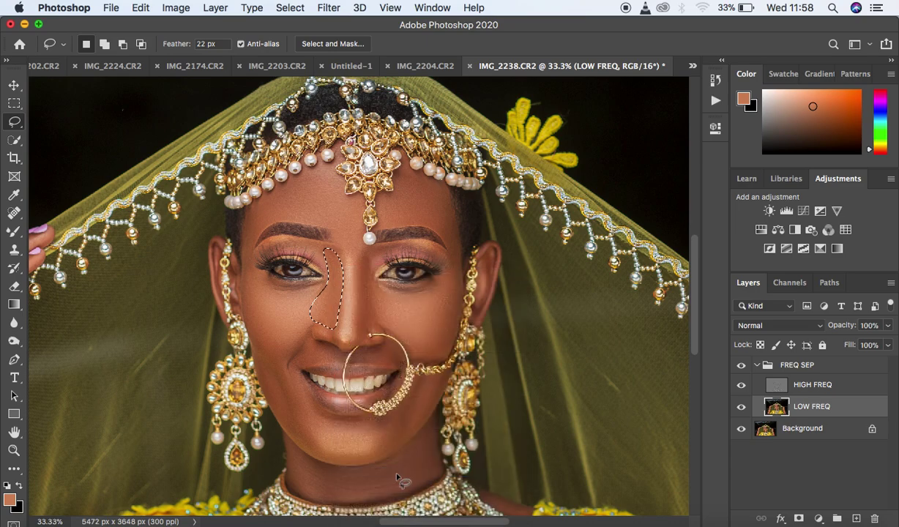
mouse_move(360, 263)
left_mouse_down()
mouse_move(357, 331)
mouse_move(384, 317)
mouse_move(364, 256)
mouse_move(359, 265)
left_mouse_up()
right_click(368, 266)
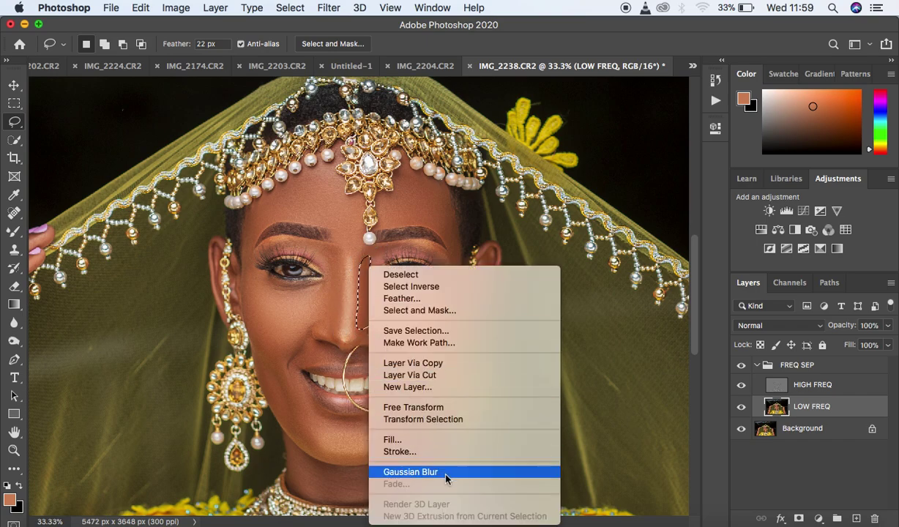
left_click(427, 471)
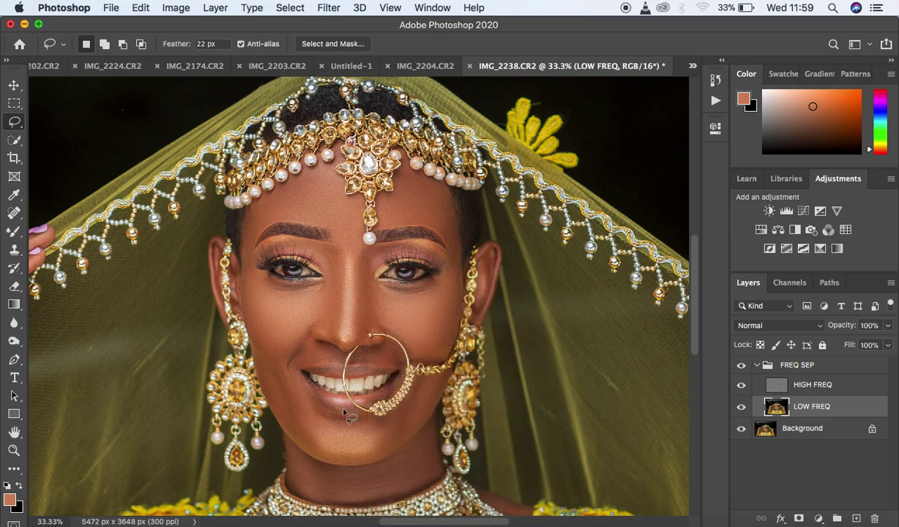
Step: Lasso and blur the chin and jaw skin, and the smile line beside the mouth on the image's left, with the last Gaussian Blur
mouse_move(278, 365)
left_mouse_down()
mouse_move(305, 408)
mouse_move(331, 423)
mouse_move(380, 428)
mouse_move(424, 384)
mouse_move(402, 428)
mouse_move(356, 459)
mouse_move(311, 441)
mouse_move(264, 346)
mouse_move(276, 343)
left_mouse_up()
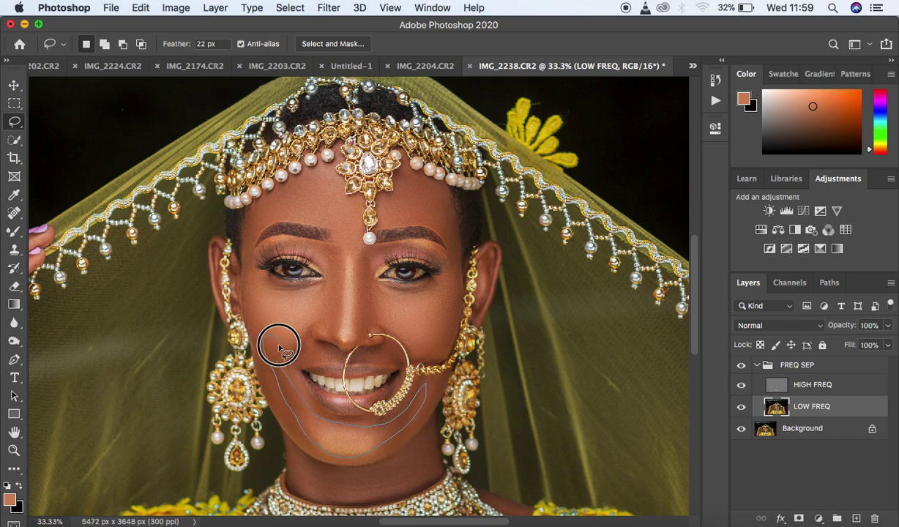
right_click(336, 438)
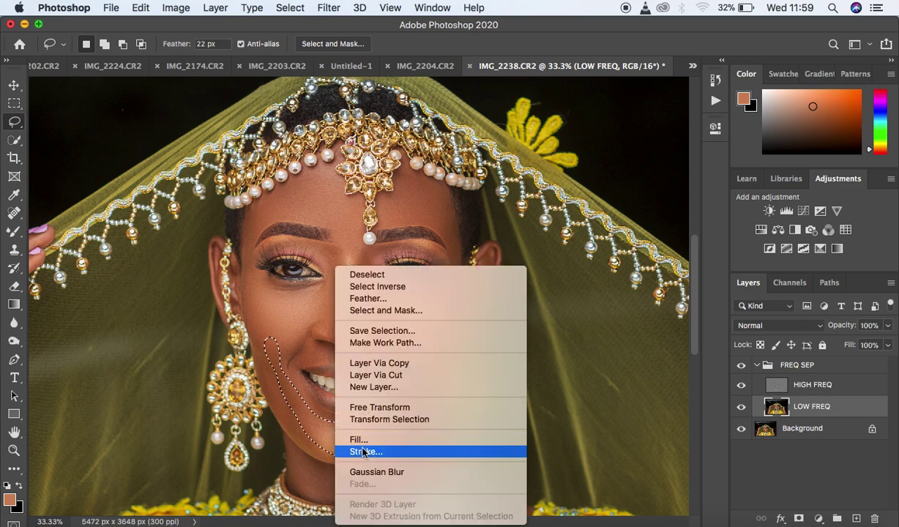
left_click(388, 474)
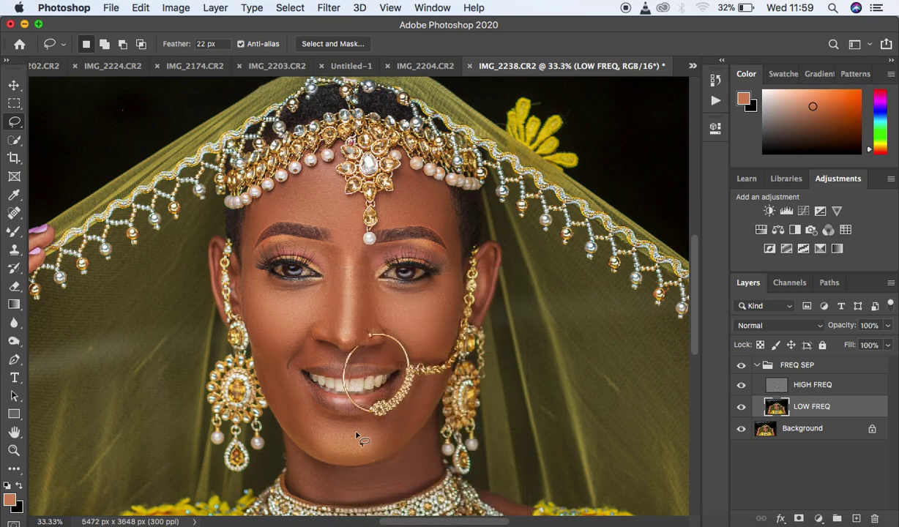
mouse_move(294, 360)
left_mouse_down()
mouse_move(326, 359)
mouse_move(309, 333)
mouse_move(295, 359)
left_mouse_up()
right_click(306, 356)
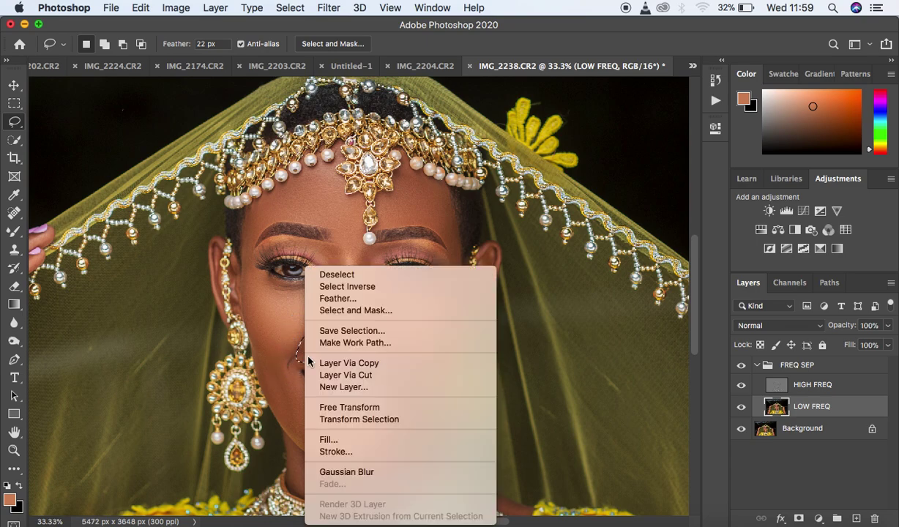
left_click(381, 472)
key("super+d")
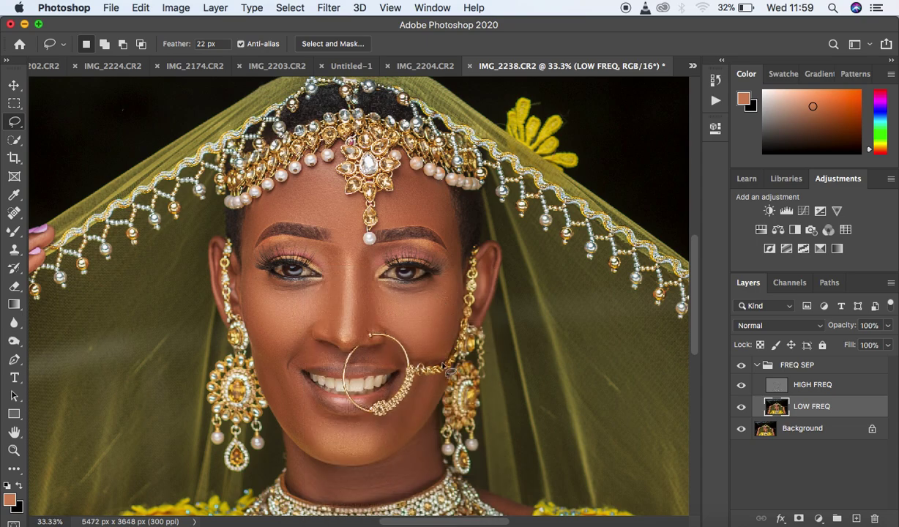
key("super+minus")
key("super+minus")
key("super+minus")
key("super+minus")
key("super+plus")
key("super+plus")
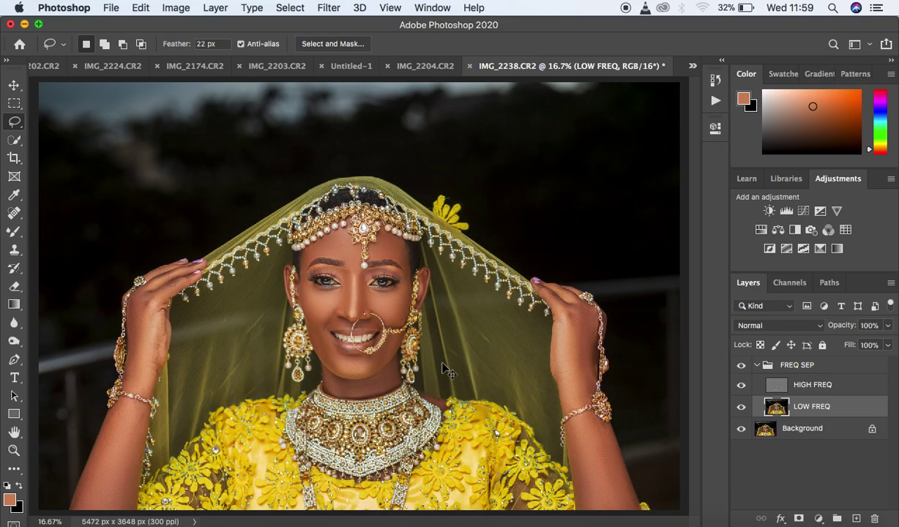
Step: Compare the whole portrait with and without the FREQ SEP group and collapse the group
key("super+minus")
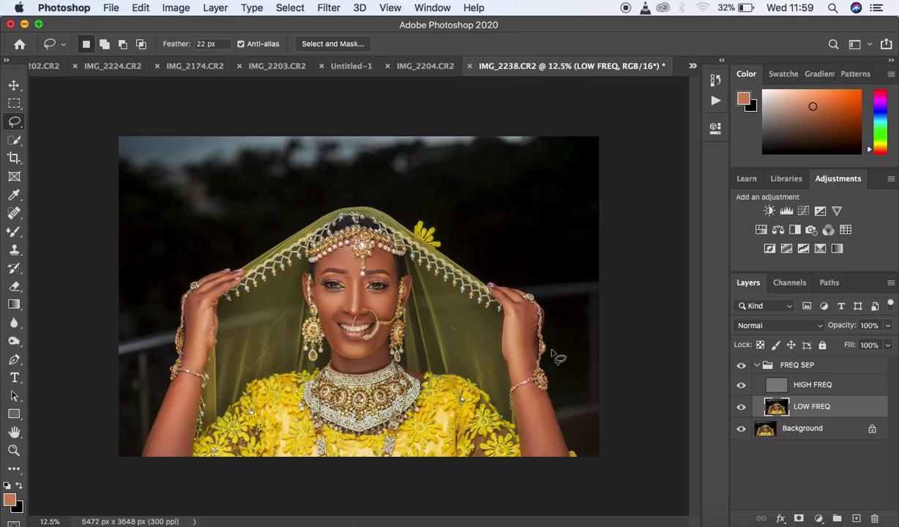
left_click(741, 365)
left_click(741, 366)
left_click(757, 366)
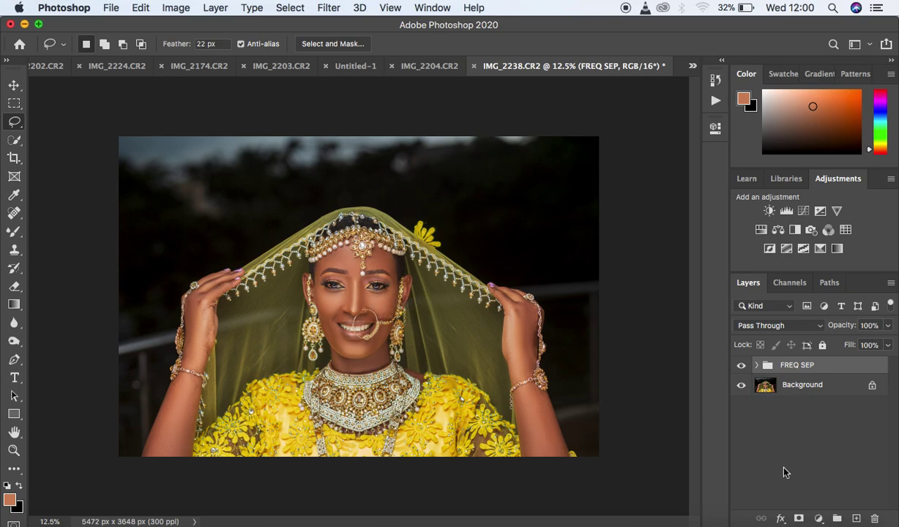
Step: Add a Curves adjustment layer and mask it to the bright skin using Color Range sampled from the face at fuzziness 45
left_click(819, 519)
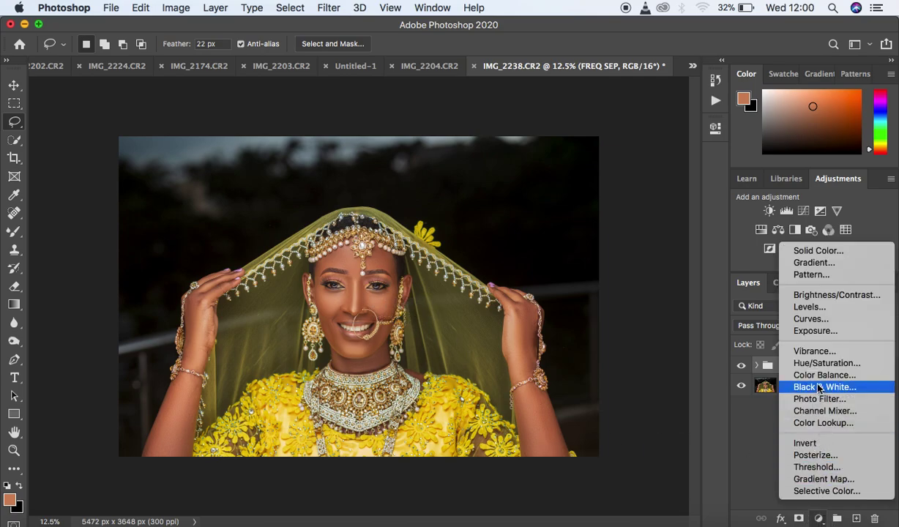
left_click(811, 318)
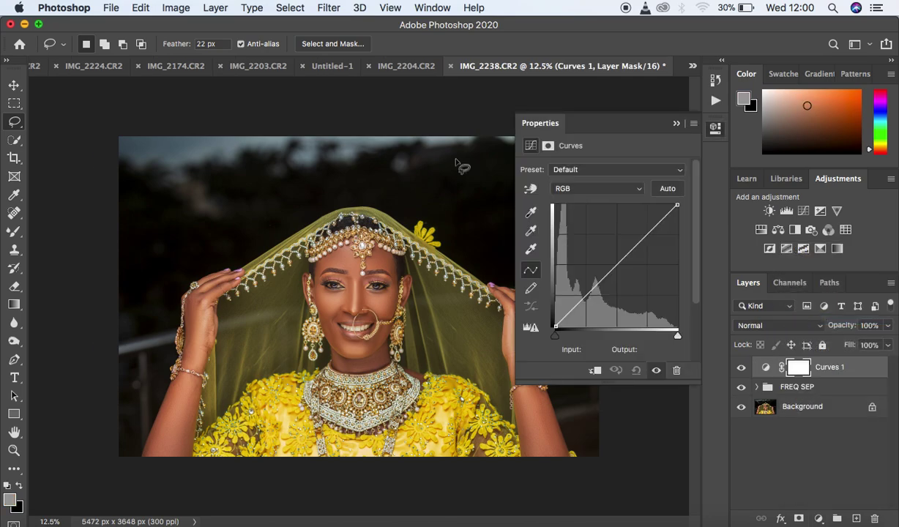
left_click(290, 8)
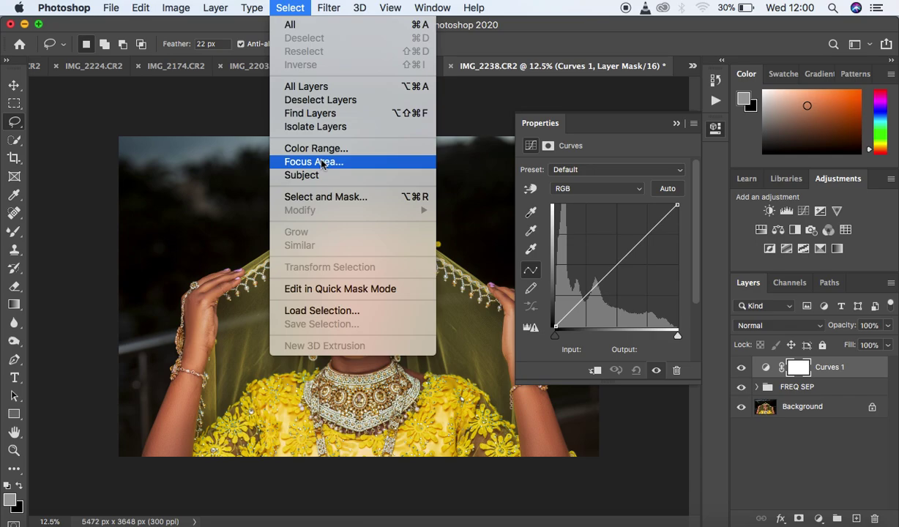
left_click(320, 149)
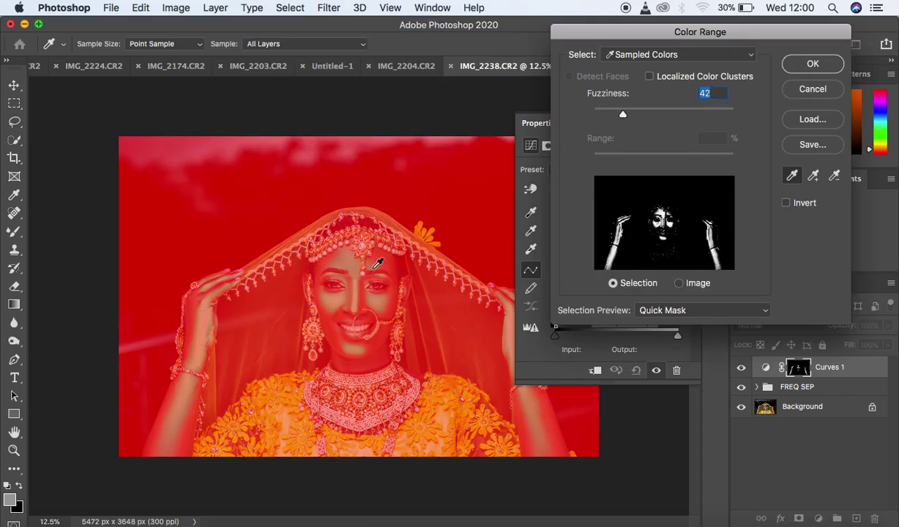
left_click(379, 299)
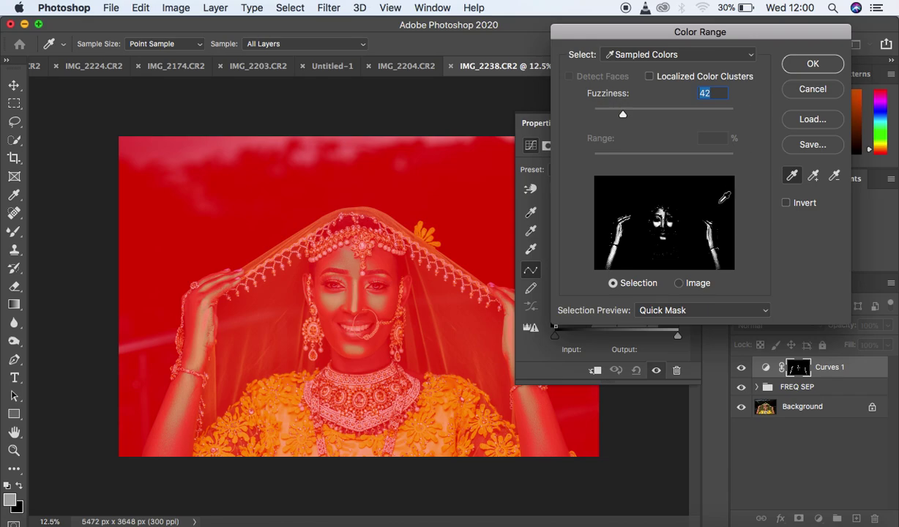
left_click(678, 308)
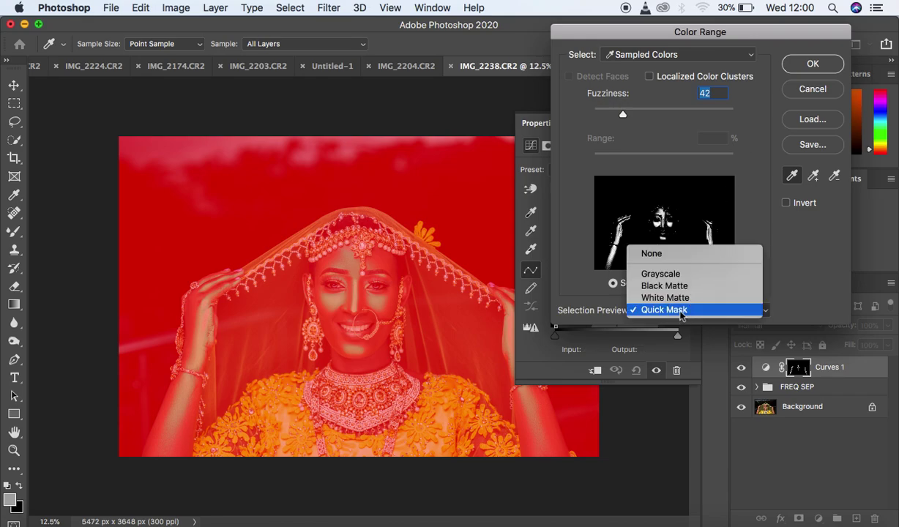
left_click(680, 310)
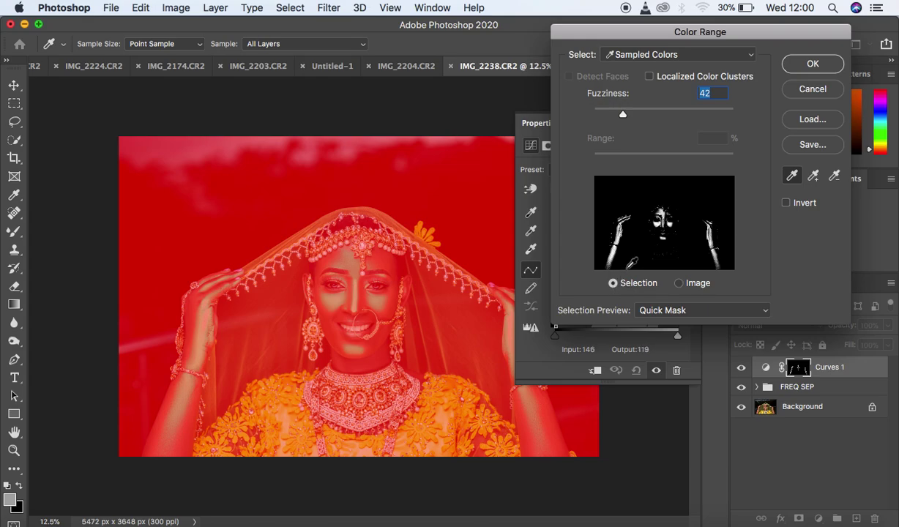
left_click(378, 300)
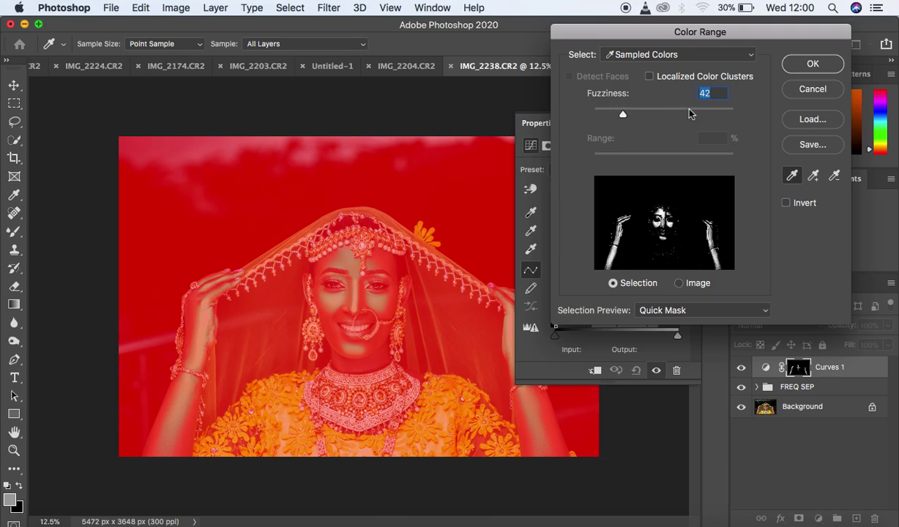
left_click_drag(622, 115, 626, 115)
left_click(365, 288)
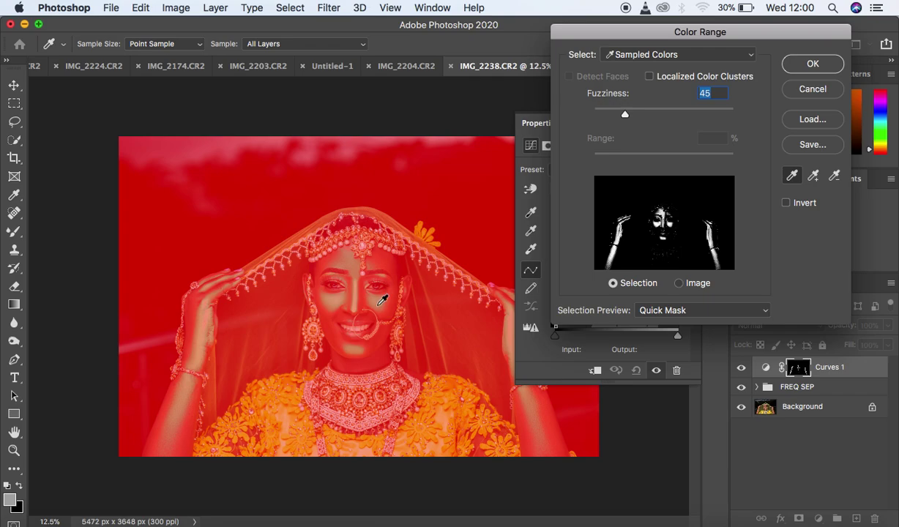
left_click(805, 66)
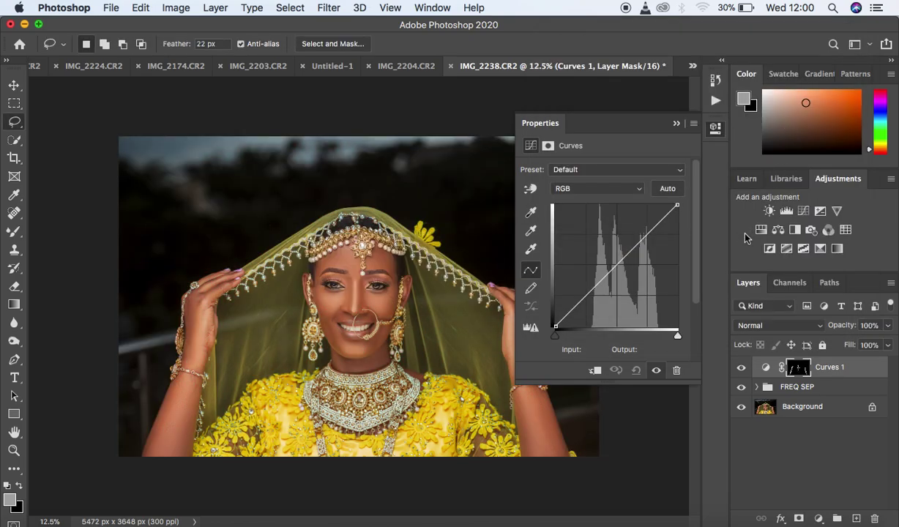
Step: Lift the curve's midtones to input 124, output 134, and compare the portrait with and without the Curves layer
left_click_drag(617, 267, 615, 263)
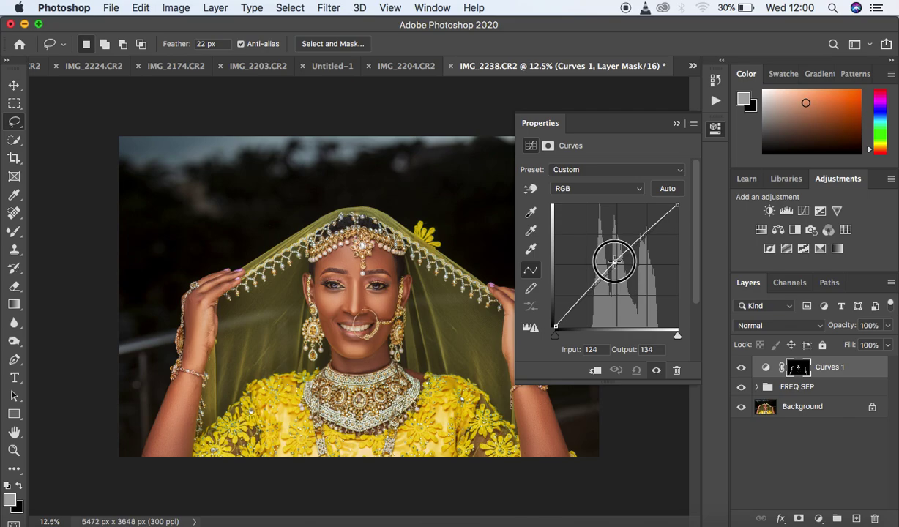
left_click(676, 123)
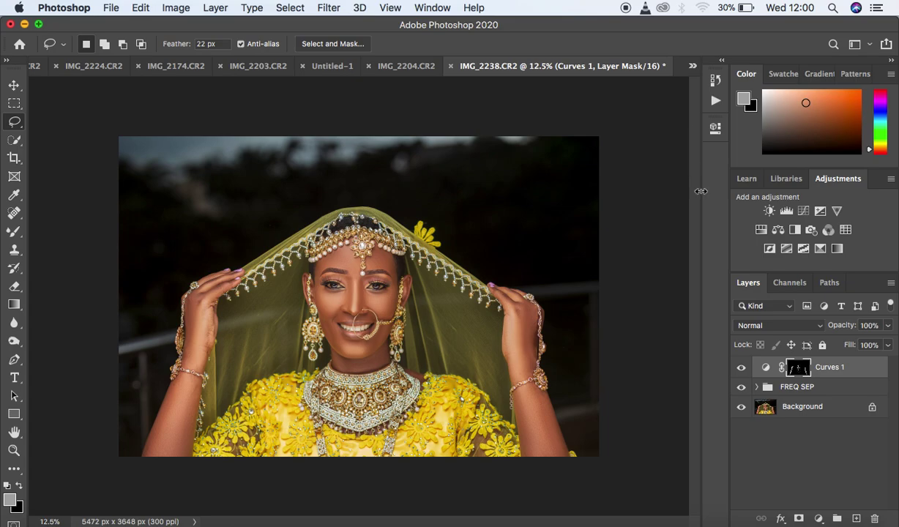
left_click(741, 368)
left_click(741, 367)
left_click(740, 368)
left_click(740, 368)
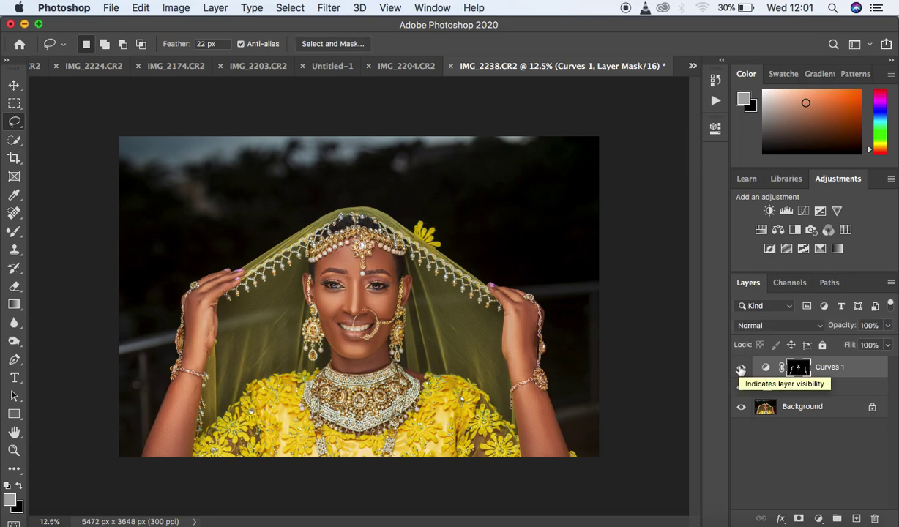
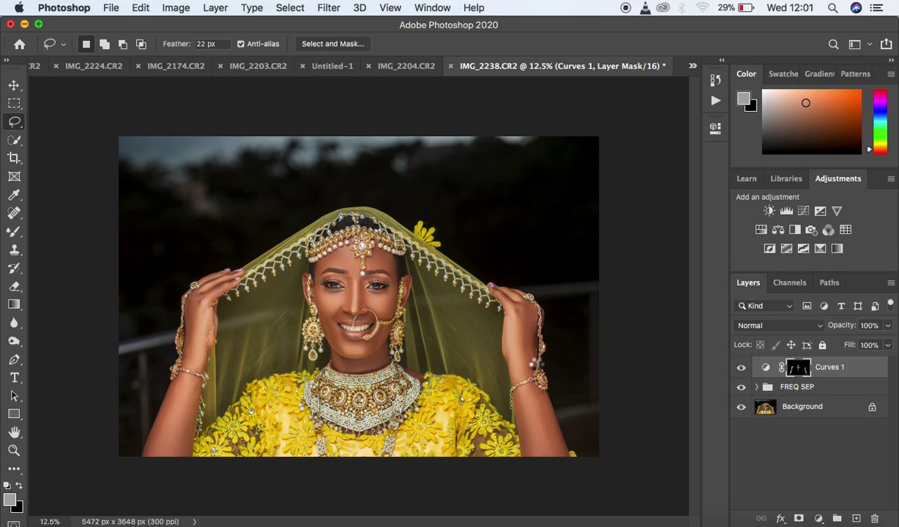
Step: Stamp all visible layers into a new layer and open a duplicate of it in the Camera Raw Filter
key("super+alt+shift+e")
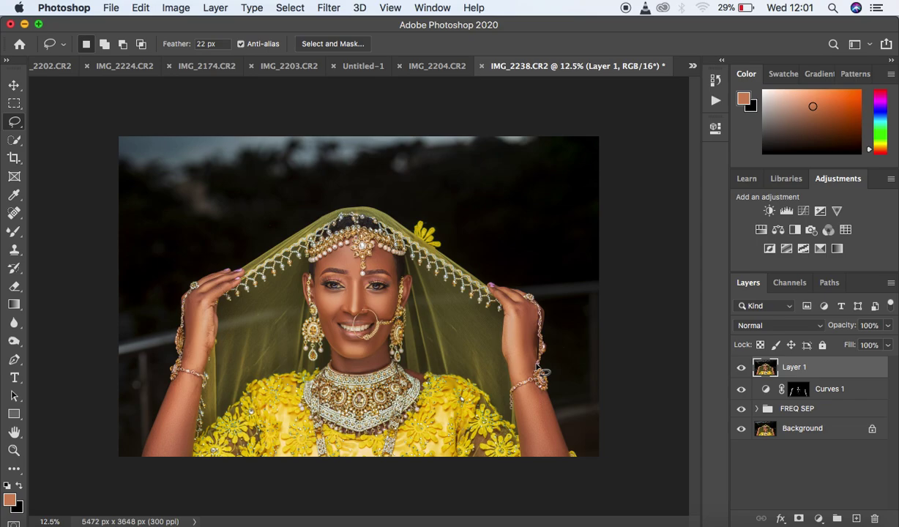
key("super+j")
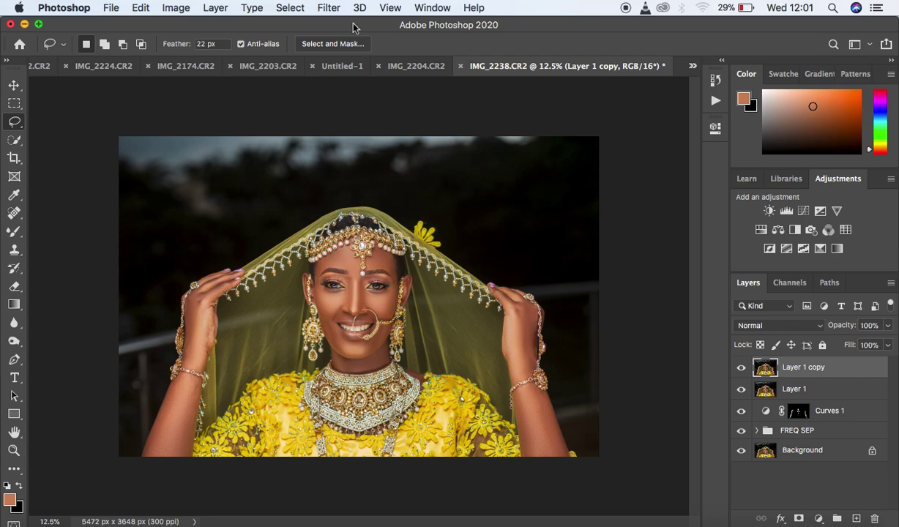
left_click(327, 8)
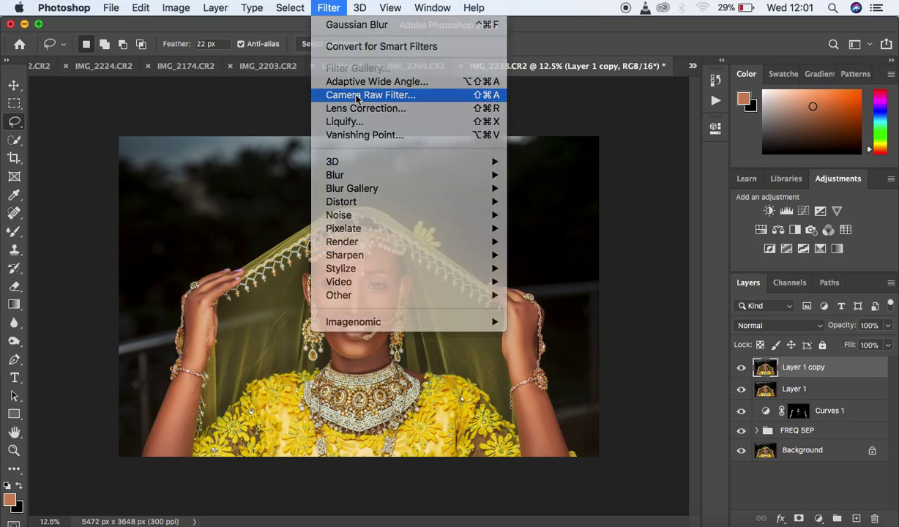
left_click(357, 96)
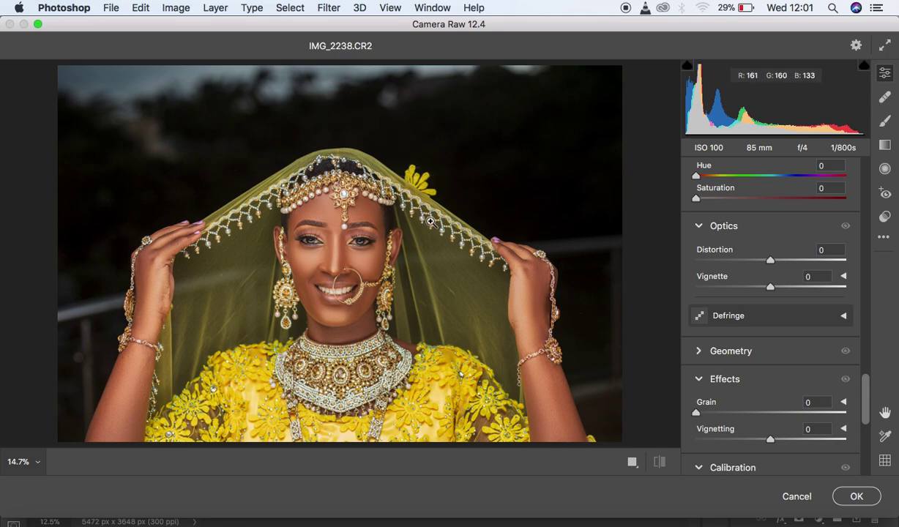
Step: Set up a size 3 adjustment brush with Temperature -29, Tint +61, Highlights +4, Whites +4 and Saturation -66
left_click(358, 242)
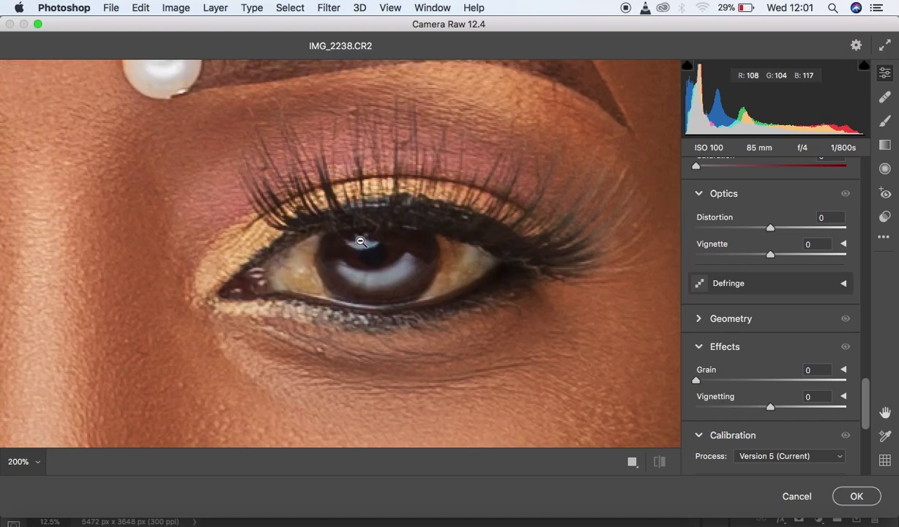
left_click(884, 125)
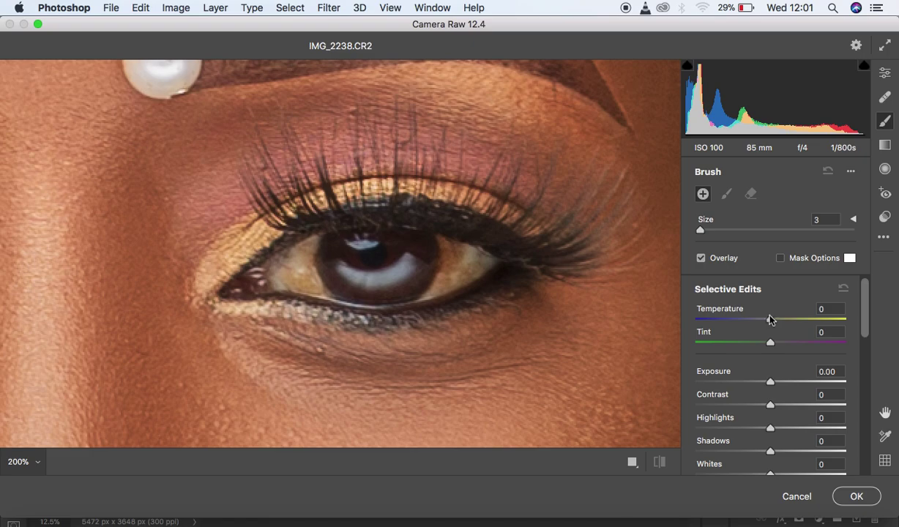
left_click_drag(866, 314, 866, 316)
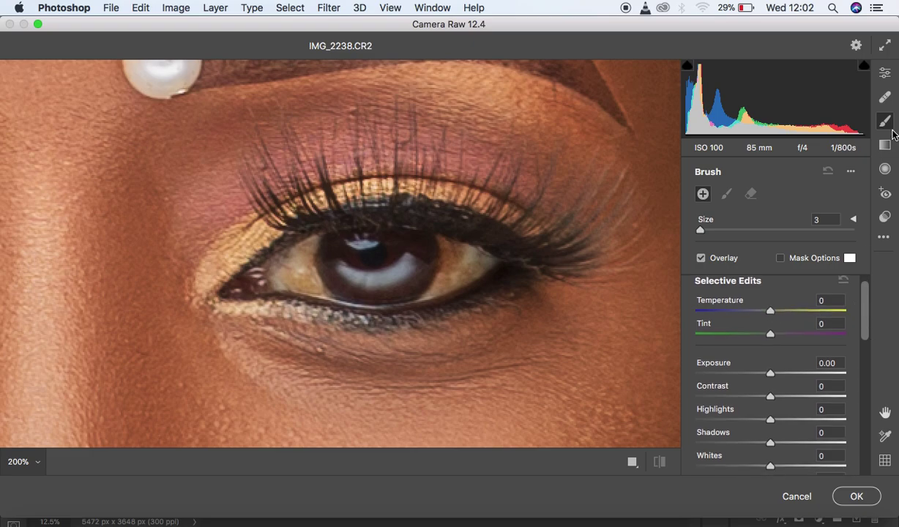
left_click_drag(771, 311, 766, 311)
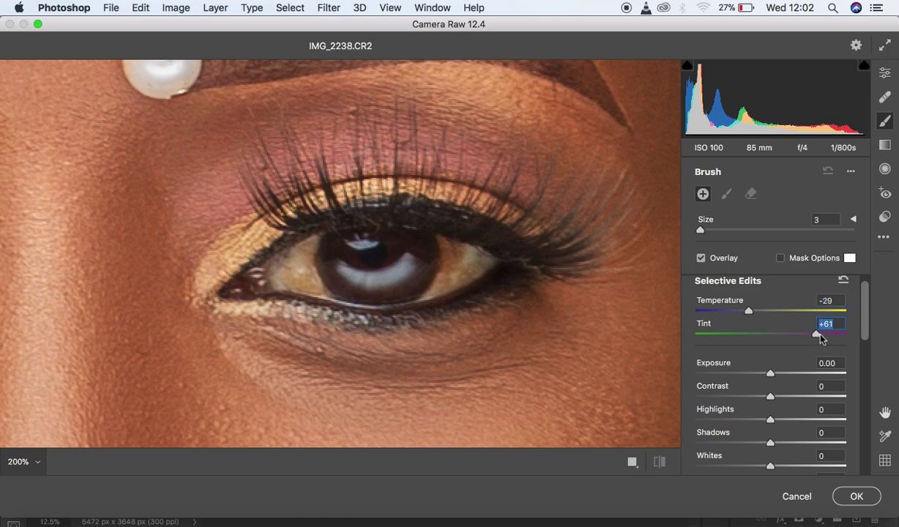
scroll(868, 317, "down", 3)
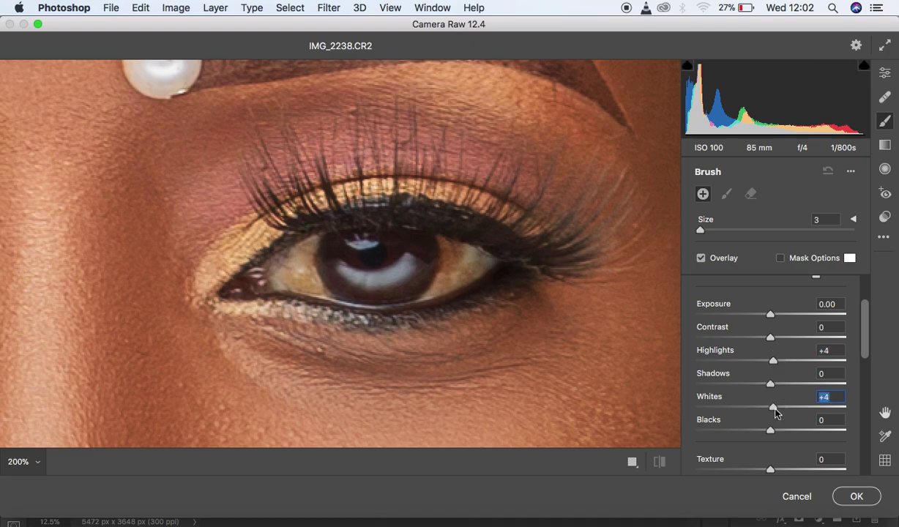
left_click_drag(864, 352, 866, 388)
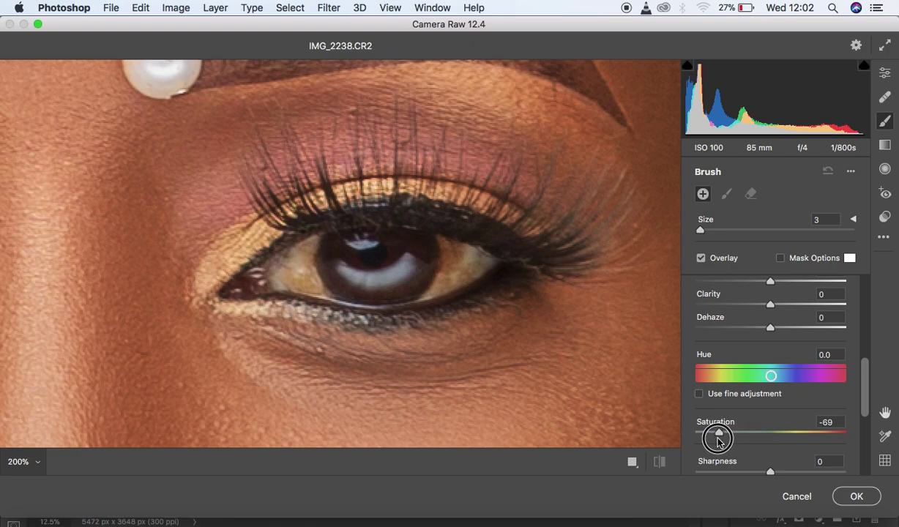
Step: Brush the adjustment over the whites of both eyes on either side of each iris
mouse_move(451, 255)
left_mouse_down()
mouse_move(444, 280)
mouse_move(450, 249)
mouse_move(477, 258)
mouse_move(423, 298)
mouse_move(445, 247)
mouse_move(437, 277)
mouse_move(452, 249)
mouse_move(451, 276)
left_mouse_up()
mouse_move(311, 249)
left_mouse_down()
mouse_move(314, 286)
mouse_move(297, 252)
mouse_move(308, 248)
mouse_move(294, 273)
mouse_move(319, 291)
mouse_move(297, 271)
mouse_move(307, 252)
mouse_move(288, 266)
mouse_move(316, 239)
mouse_move(310, 284)
mouse_move(335, 295)
mouse_move(349, 277)
mouse_move(375, 282)
mouse_move(415, 265)
mouse_move(377, 282)
mouse_move(338, 282)
mouse_move(309, 264)
mouse_move(310, 254)
mouse_move(298, 277)
mouse_move(292, 256)
mouse_move(280, 272)
mouse_move(307, 276)
mouse_move(302, 265)
mouse_move(315, 244)
mouse_move(307, 279)
left_mouse_up()
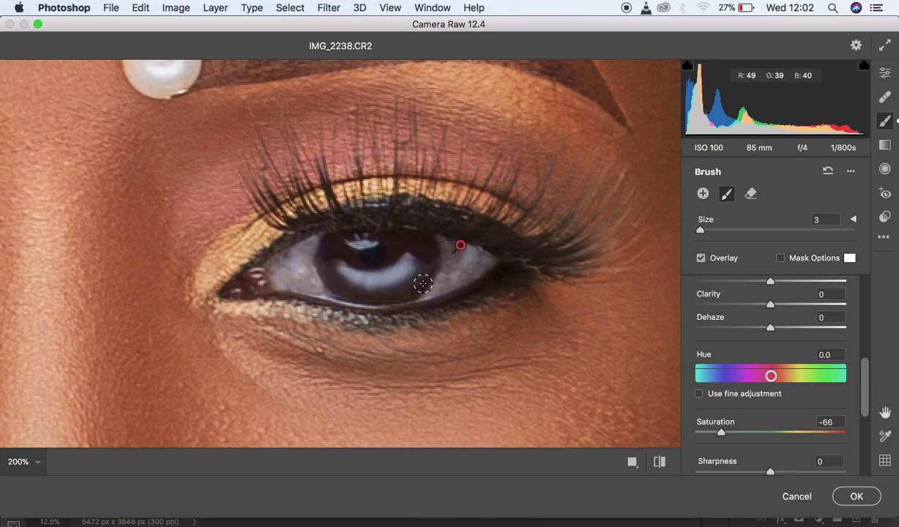
left_click_drag(159, 251, 664, 289)
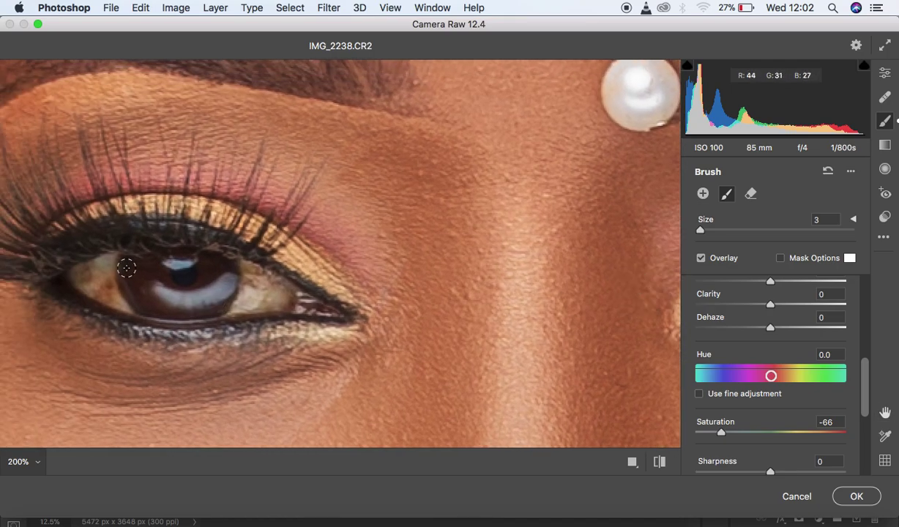
mouse_move(107, 257)
left_mouse_down()
mouse_move(118, 297)
mouse_move(92, 268)
mouse_move(87, 292)
mouse_move(109, 267)
mouse_move(87, 285)
mouse_move(127, 304)
mouse_move(109, 294)
mouse_move(110, 258)
left_mouse_up()
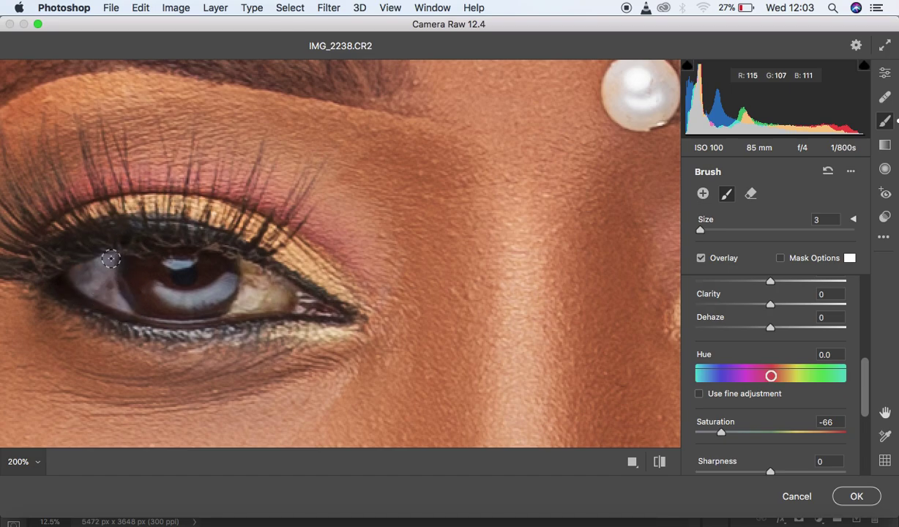
mouse_move(246, 275)
left_mouse_down()
mouse_move(236, 306)
mouse_move(251, 266)
mouse_move(282, 284)
mouse_move(250, 308)
mouse_move(253, 274)
mouse_move(225, 313)
mouse_move(201, 296)
mouse_move(160, 300)
mouse_move(220, 295)
left_mouse_up()
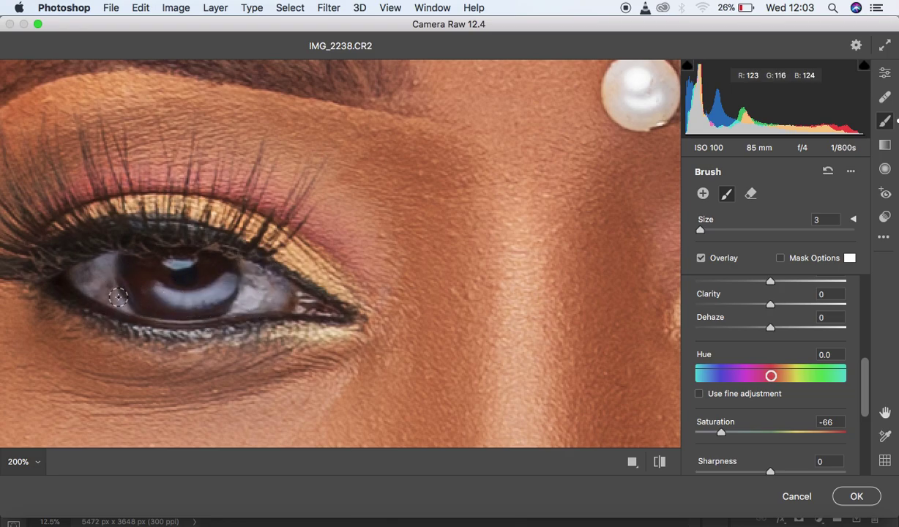
left_click_drag(94, 274, 112, 297)
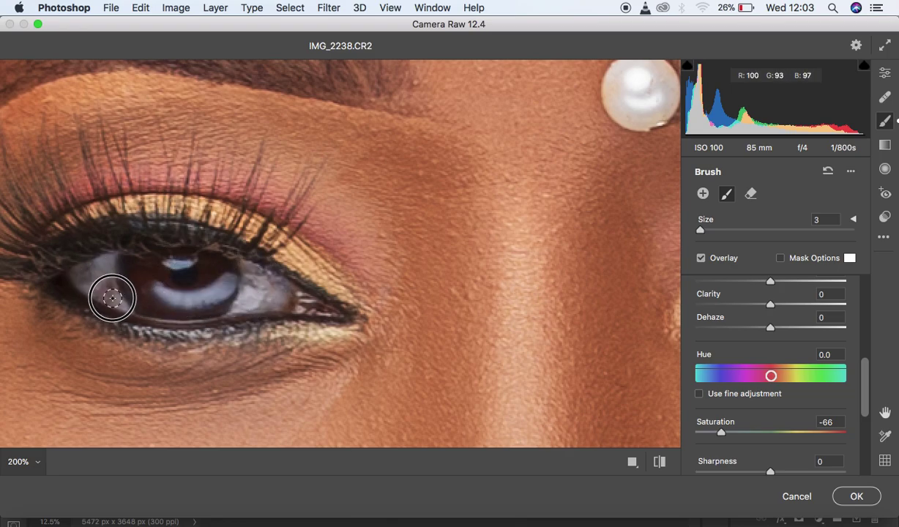
Step: Brush the whitening adjustment over the upper side teeth to the left of the nose ring
left_click(243, 334, "alt")
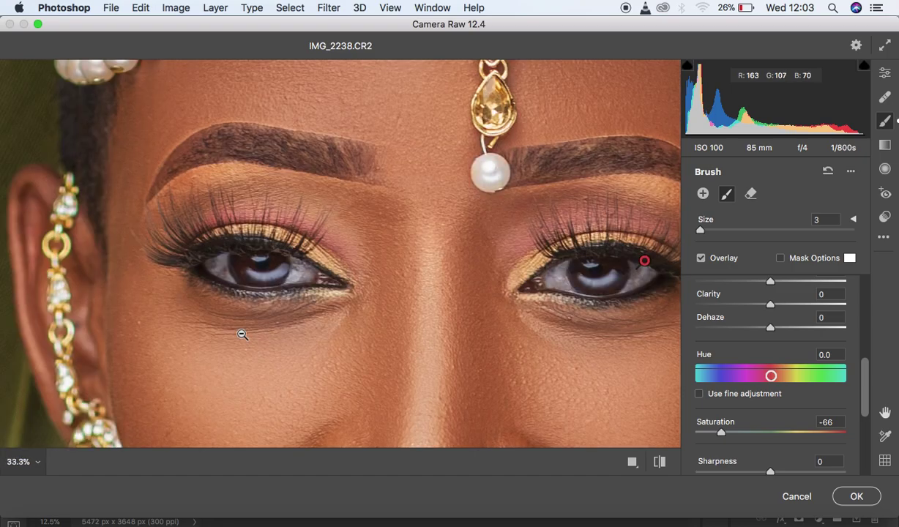
left_click(242, 333, "alt")
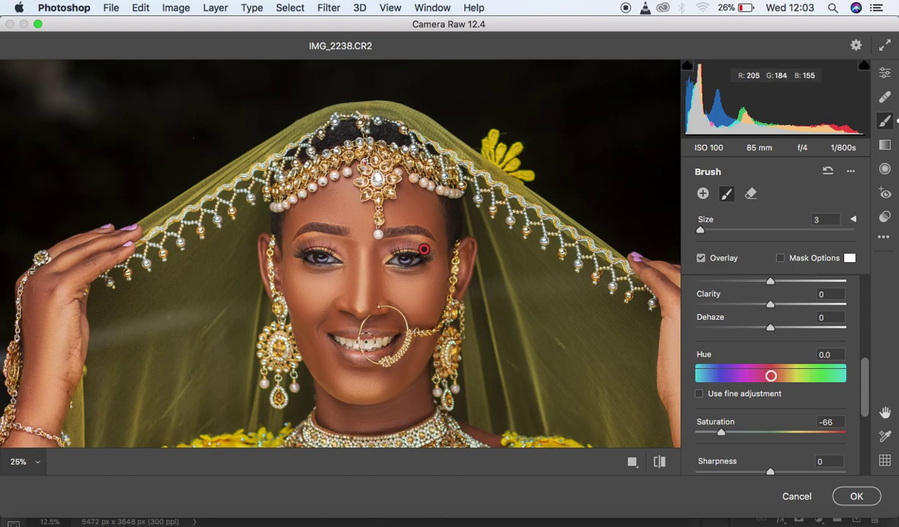
key("super+equal")
key("super+equal")
key("super+equal")
key("super+equal")
key("super+equal")
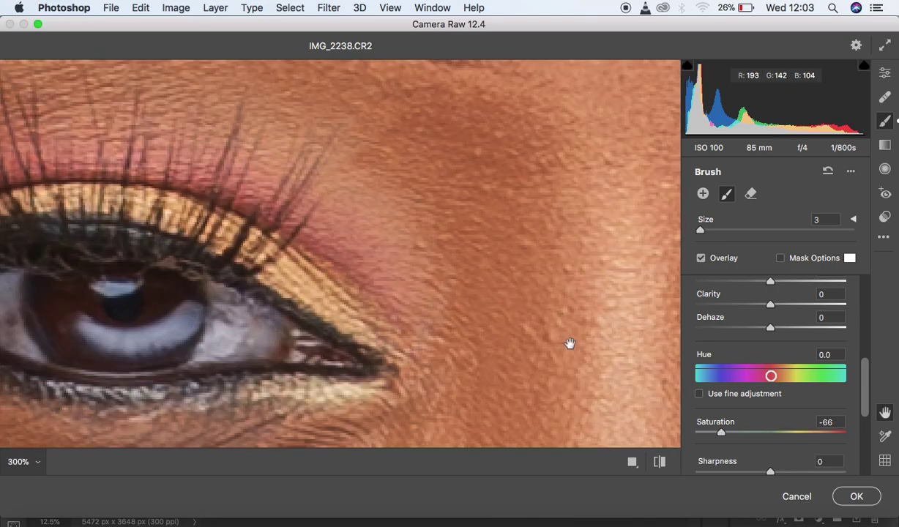
left_click_drag(569, 343, 458, 36)
left_click_drag(491, 428, 479, 76)
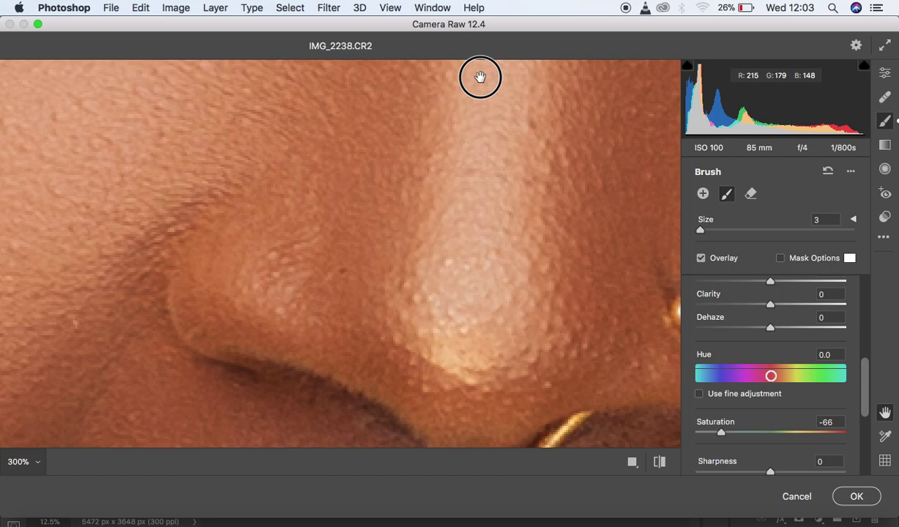
left_click_drag(505, 308, 542, 80)
left_click_drag(579, 250, 451, 221)
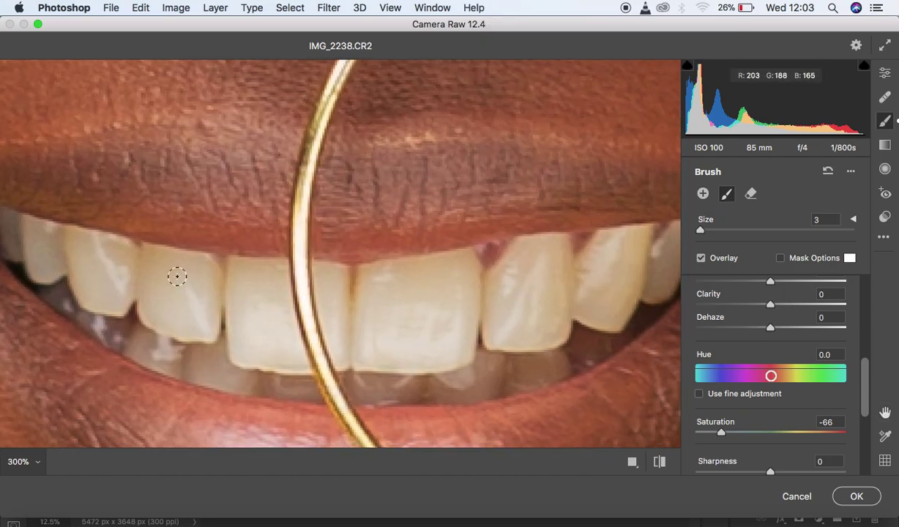
left_click_drag(247, 232, 337, 236)
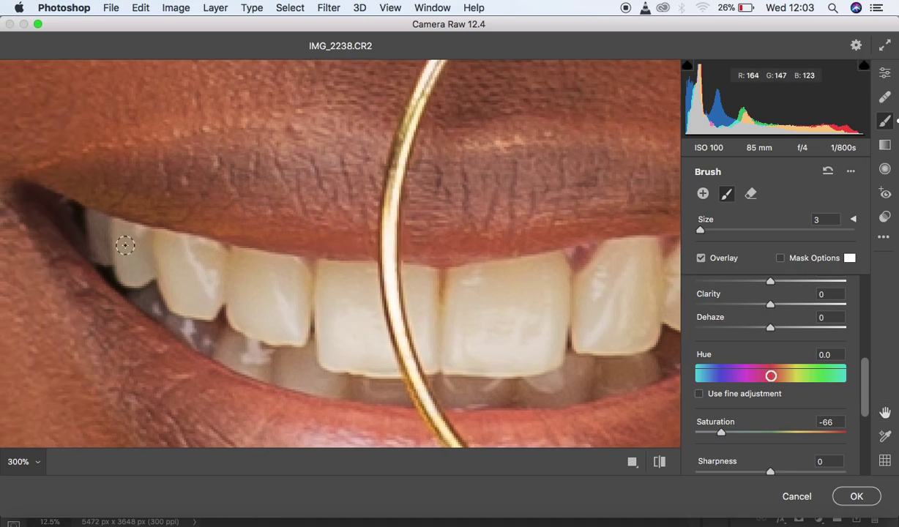
mouse_move(94, 227)
left_mouse_down()
mouse_move(101, 252)
mouse_move(98, 226)
mouse_move(114, 236)
mouse_move(119, 266)
mouse_move(135, 273)
mouse_move(140, 249)
mouse_move(125, 232)
mouse_move(122, 262)
mouse_move(138, 254)
mouse_move(126, 238)
mouse_move(129, 272)
mouse_move(149, 268)
mouse_move(134, 276)
mouse_move(121, 234)
mouse_move(166, 268)
mouse_move(172, 284)
mouse_move(162, 246)
mouse_move(202, 256)
mouse_move(207, 290)
mouse_move(205, 265)
mouse_move(197, 296)
mouse_move(190, 266)
mouse_move(173, 277)
mouse_move(181, 290)
mouse_move(154, 236)
mouse_move(202, 257)
mouse_move(206, 304)
mouse_move(182, 297)
mouse_move(154, 241)
left_mouse_up()
mouse_move(247, 267)
left_mouse_down()
mouse_move(236, 307)
mouse_move(256, 318)
mouse_move(230, 293)
mouse_move(239, 268)
mouse_move(292, 269)
mouse_move(295, 289)
mouse_move(271, 309)
mouse_move(282, 317)
mouse_move(275, 295)
mouse_move(251, 286)
mouse_move(243, 271)
mouse_move(252, 311)
mouse_move(278, 325)
mouse_move(294, 314)
mouse_move(296, 329)
mouse_move(251, 318)
mouse_move(241, 291)
mouse_move(241, 320)
mouse_move(294, 327)
mouse_move(285, 289)
mouse_move(244, 265)
mouse_move(217, 265)
left_mouse_up()
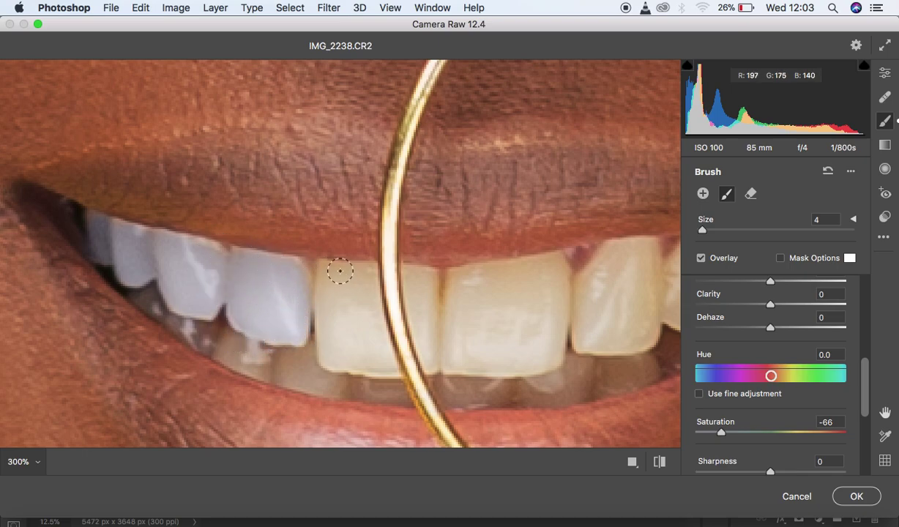
Step: Brush the whitening adjustment at size 4 over the two front teeth and the remaining upper teeth to their right
mouse_move(330, 282)
left_mouse_down()
mouse_move(333, 331)
mouse_move(333, 292)
mouse_move(350, 280)
mouse_move(379, 353)
mouse_move(325, 325)
mouse_move(347, 357)
mouse_move(339, 353)
mouse_move(318, 318)
mouse_move(320, 289)
mouse_move(353, 278)
mouse_move(383, 359)
mouse_move(348, 362)
mouse_move(323, 279)
mouse_move(333, 276)
mouse_move(360, 288)
mouse_move(387, 367)
mouse_move(332, 358)
left_mouse_up()
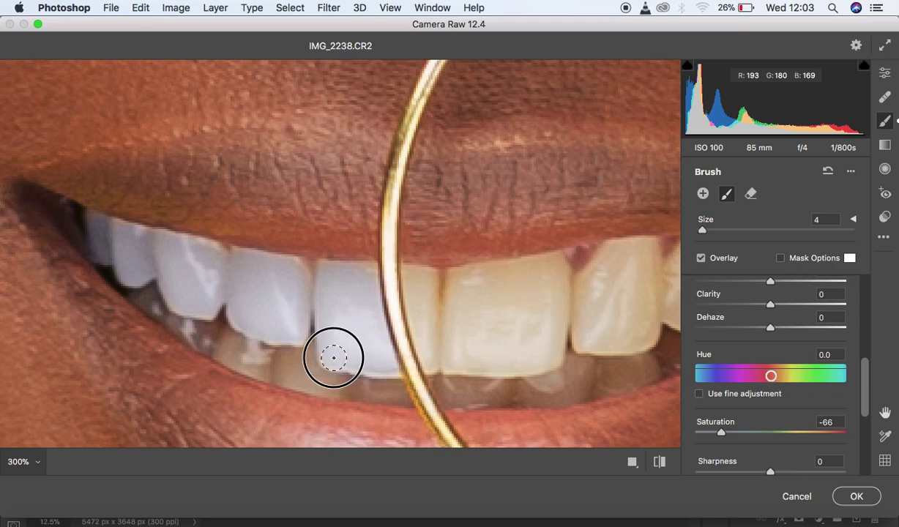
mouse_move(412, 287)
left_mouse_down()
mouse_move(426, 355)
mouse_move(413, 282)
mouse_move(433, 315)
mouse_move(453, 293)
mouse_move(487, 286)
mouse_move(467, 286)
mouse_move(475, 278)
mouse_move(547, 269)
mouse_move(564, 294)
mouse_move(557, 338)
mouse_move(524, 357)
mouse_move(453, 364)
mouse_move(483, 347)
mouse_move(468, 319)
mouse_move(471, 337)
mouse_move(536, 323)
mouse_move(529, 297)
mouse_move(507, 299)
mouse_move(515, 331)
mouse_move(530, 286)
mouse_move(481, 314)
mouse_move(458, 351)
mouse_move(444, 342)
mouse_move(472, 333)
mouse_move(450, 316)
mouse_move(493, 310)
mouse_move(445, 306)
left_mouse_up()
mouse_move(543, 284)
left_mouse_down()
mouse_move(476, 282)
mouse_move(453, 291)
mouse_move(537, 275)
mouse_move(567, 291)
mouse_move(555, 272)
mouse_move(564, 306)
left_mouse_up()
left_click_drag(554, 353, 529, 364)
left_click_drag(610, 317, 377, 346)
mouse_move(356, 316)
left_mouse_down()
mouse_move(400, 278)
mouse_move(411, 312)
mouse_move(394, 337)
mouse_move(404, 336)
mouse_move(386, 306)
mouse_move(347, 336)
mouse_move(348, 359)
mouse_move(384, 364)
mouse_move(408, 356)
mouse_move(413, 315)
mouse_move(406, 359)
mouse_move(357, 360)
mouse_move(370, 310)
mouse_move(357, 311)
mouse_move(394, 281)
mouse_move(417, 311)
mouse_move(416, 281)
mouse_move(440, 334)
mouse_move(461, 284)
mouse_move(477, 278)
mouse_move(457, 340)
mouse_move(439, 326)
mouse_move(460, 348)
mouse_move(476, 338)
mouse_move(491, 280)
mouse_move(472, 276)
mouse_move(447, 303)
mouse_move(456, 281)
mouse_move(495, 265)
mouse_move(494, 298)
mouse_move(455, 314)
mouse_move(454, 288)
mouse_move(448, 328)
mouse_move(493, 314)
mouse_move(532, 272)
mouse_move(518, 311)
mouse_move(499, 319)
mouse_move(512, 319)
mouse_move(570, 257)
mouse_move(545, 296)
mouse_move(535, 298)
mouse_move(532, 272)
mouse_move(515, 321)
mouse_move(476, 343)
mouse_move(395, 368)
mouse_move(327, 359)
mouse_move(249, 385)
mouse_move(286, 353)
mouse_move(255, 359)
mouse_move(252, 377)
mouse_move(270, 351)
mouse_move(246, 350)
mouse_move(220, 381)
left_mouse_up()
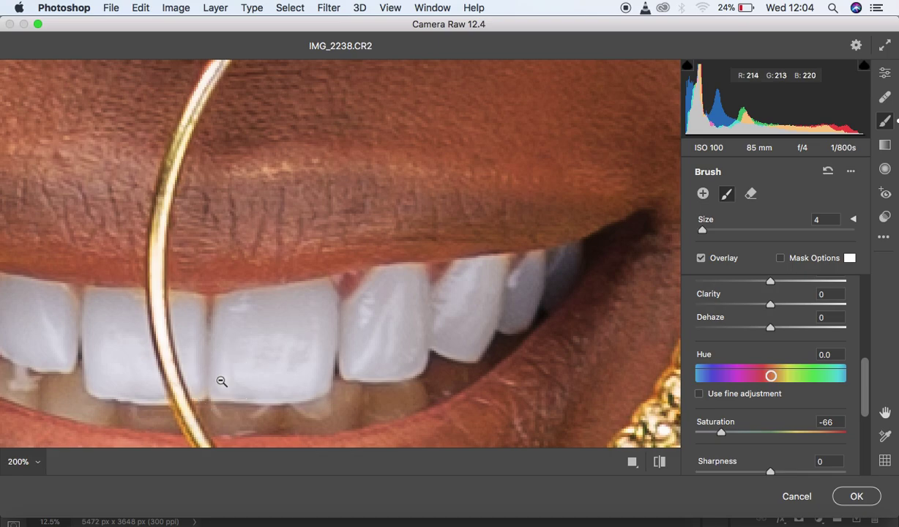
Step: Brush the whitening adjustment over the row of lower teeth from one corner of the mouth to the other
left_click(221, 381, "alt+super")
mouse_move(106, 314)
left_mouse_down()
mouse_move(65, 298)
mouse_move(133, 347)
mouse_move(168, 345)
mouse_move(160, 347)
mouse_move(181, 357)
mouse_move(205, 346)
mouse_move(213, 355)
mouse_move(180, 353)
left_mouse_up()
mouse_move(255, 349)
left_mouse_down()
mouse_move(315, 355)
mouse_move(395, 345)
mouse_move(421, 320)
mouse_move(416, 327)
left_mouse_up()
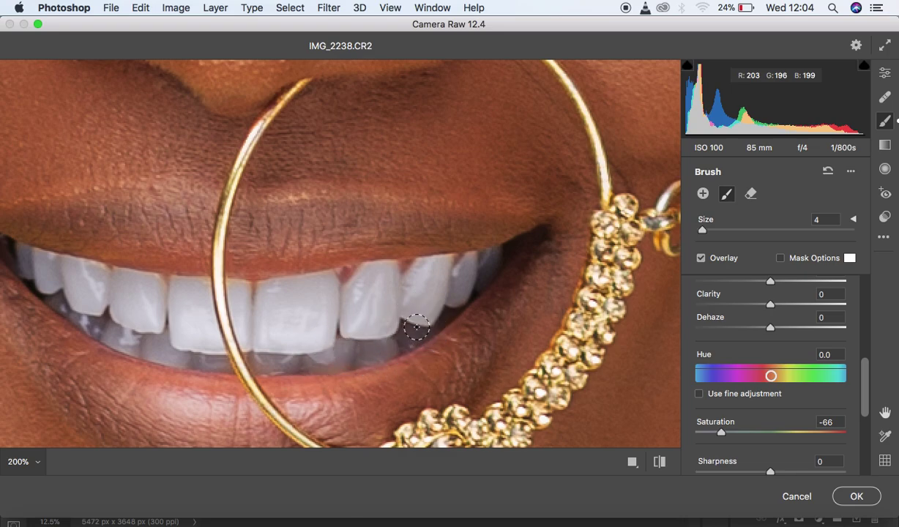
mouse_move(54, 311)
left_mouse_down()
mouse_move(41, 257)
mouse_move(42, 268)
left_mouse_up()
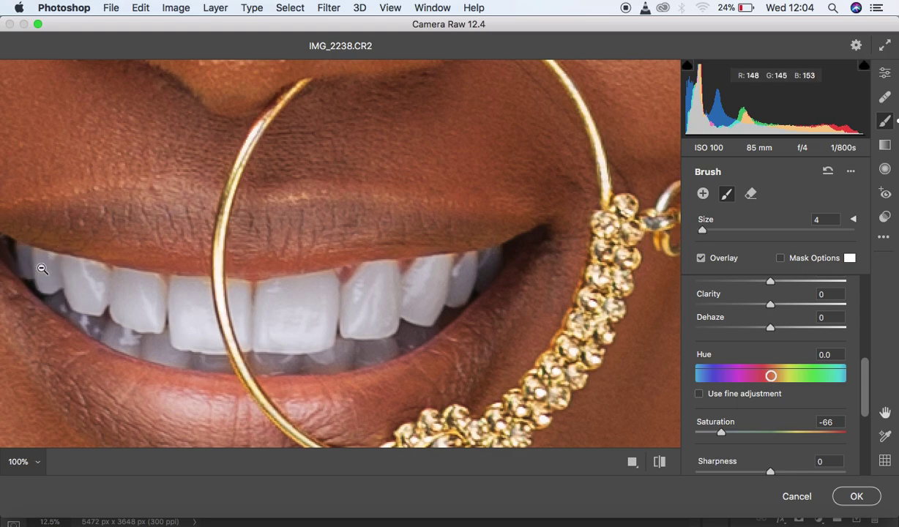
Step: In the Camera Raw Calibration settings, set Red Primary Saturation to -4 and Green Primary Saturation to -5
left_click(42, 268, "alt")
left_click(41, 268, "alt")
left_click(41, 267, "alt")
left_click(42, 268, "alt")
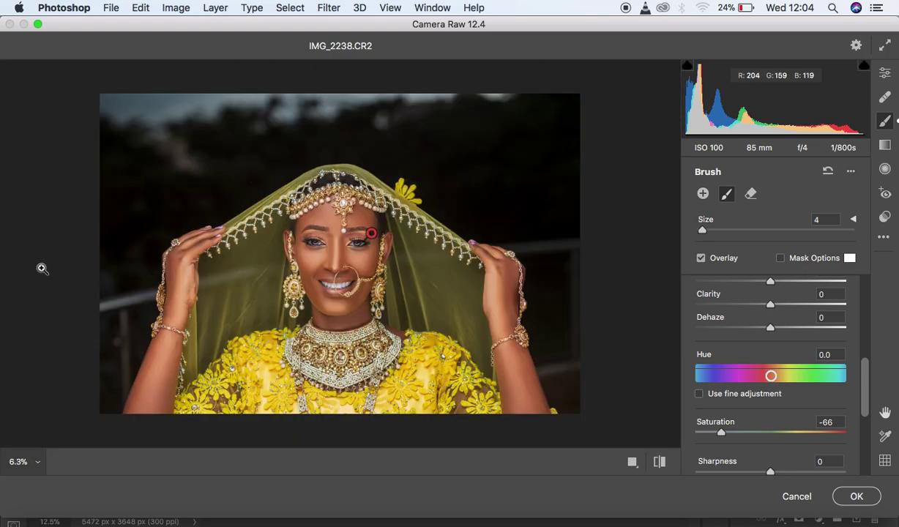
left_click(42, 268)
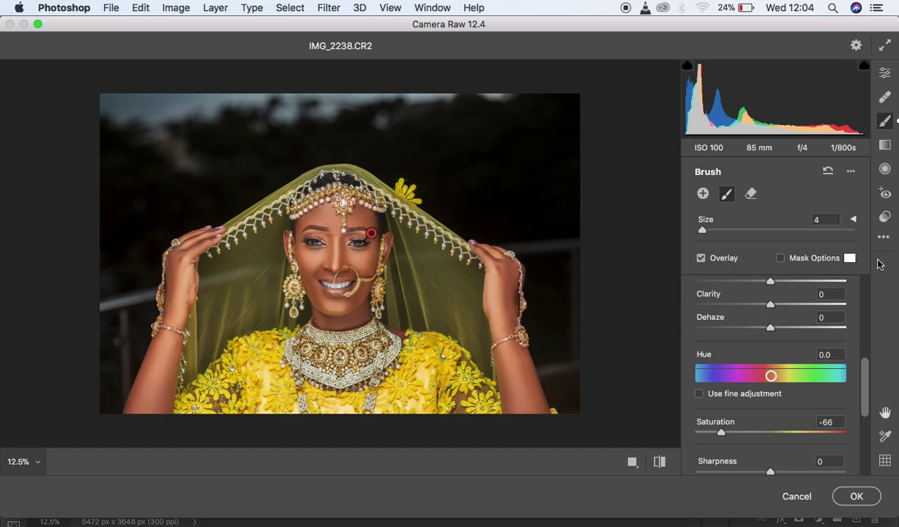
left_click_drag(863, 372, 863, 334)
left_click(885, 76)
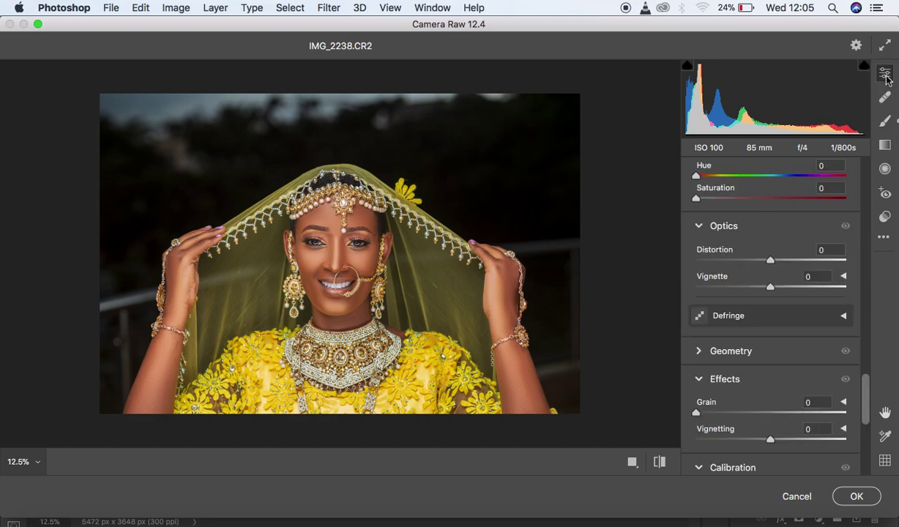
left_click_drag(866, 414, 867, 429)
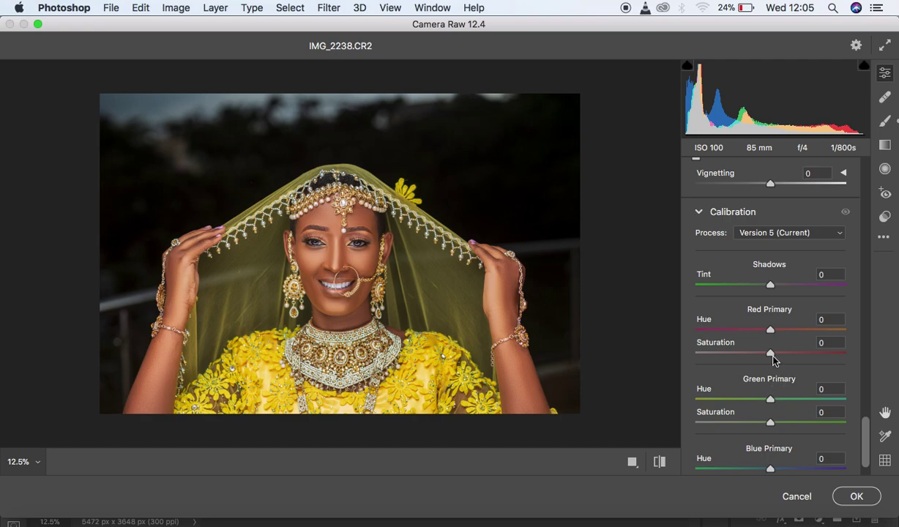
left_click_drag(772, 358, 769, 359)
left_click_drag(769, 422, 767, 423)
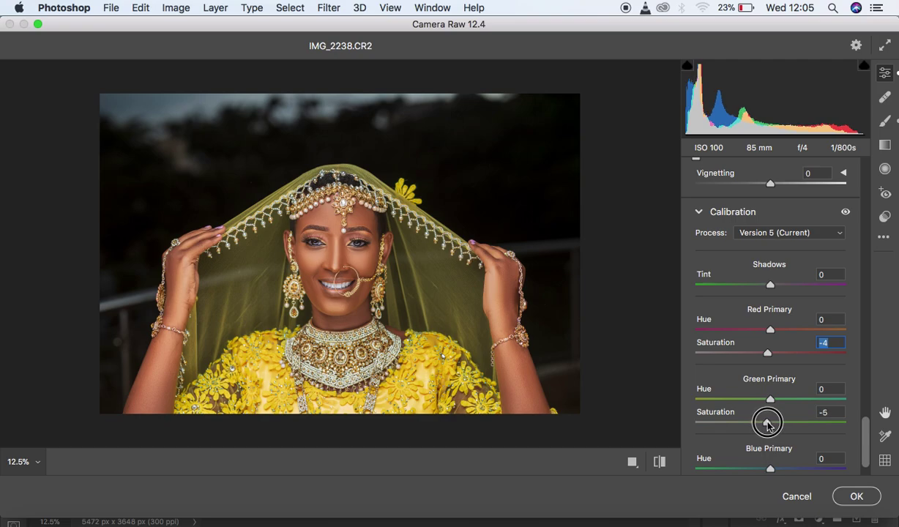
left_click_drag(766, 422, 766, 423)
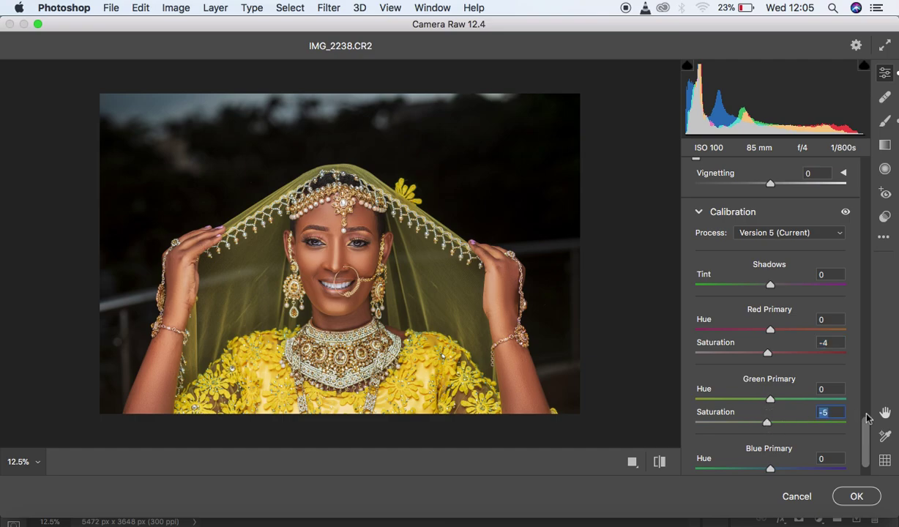
Step: Set the Oranges hue to +3 in the HSL Color Mixer and apply the Camera Raw Filter
left_click_drag(867, 450, 864, 325)
left_click(702, 271)
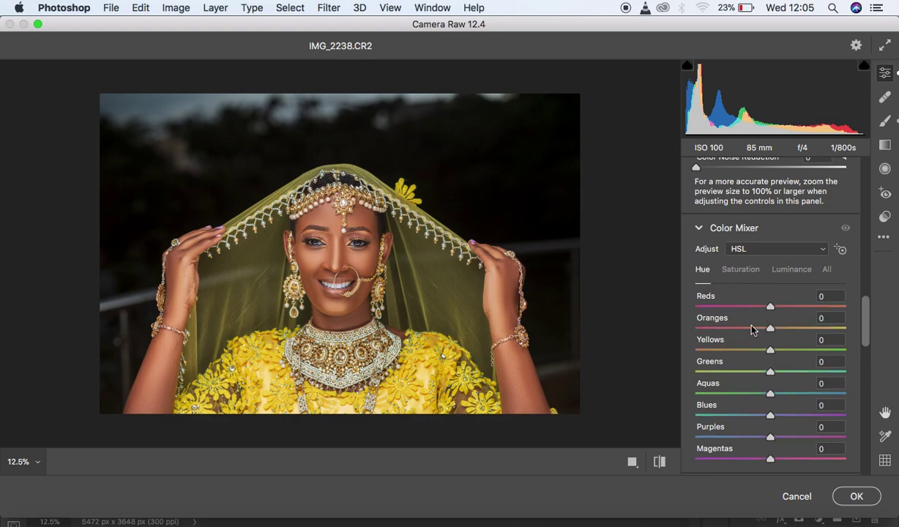
left_click_drag(770, 330, 774, 333)
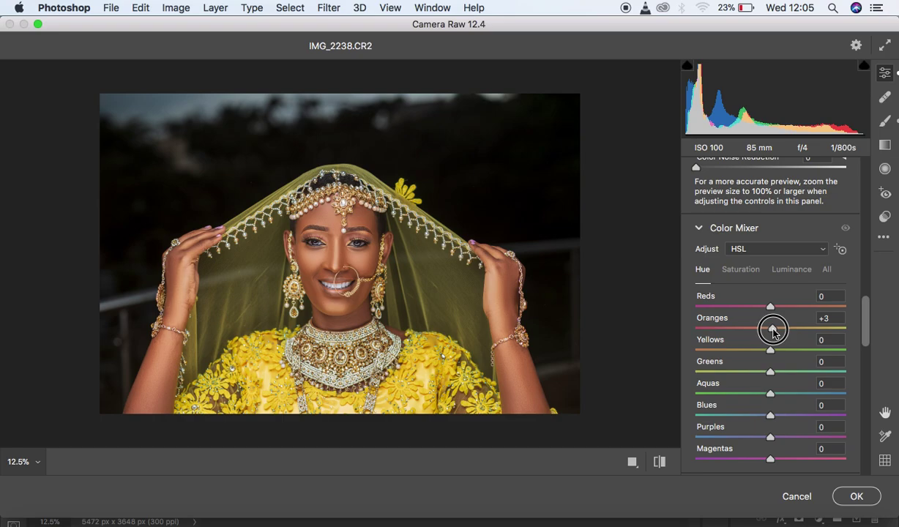
left_click_drag(773, 332, 774, 333)
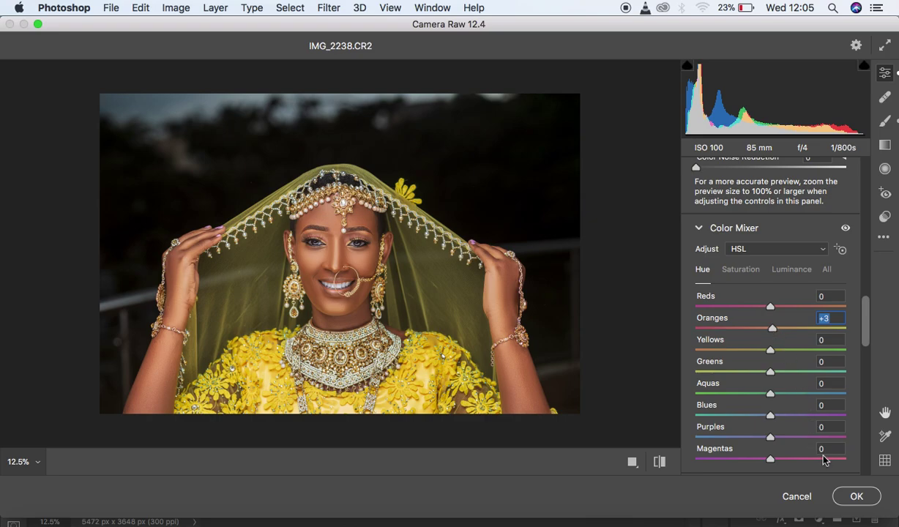
left_click(853, 497)
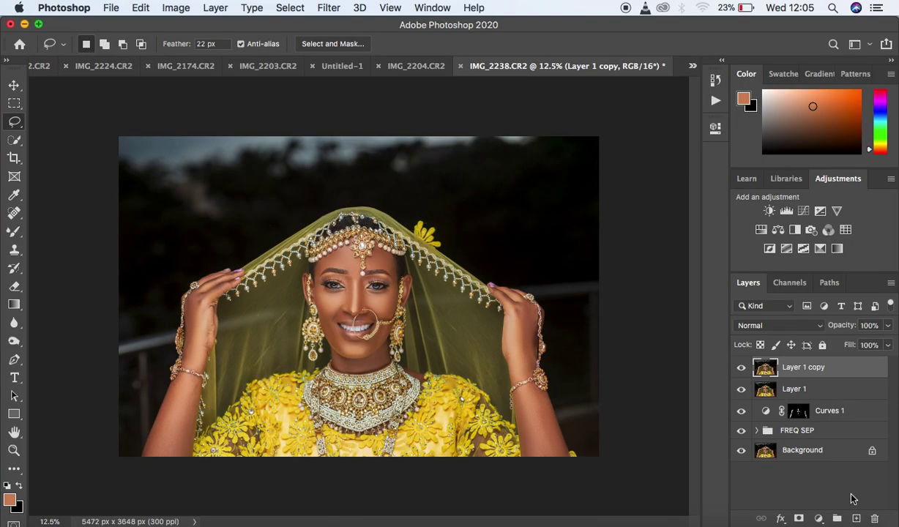
Step: Compare the portrait with and without the Camera Raw edits on Layer 1 copy
left_click(741, 368)
left_click(740, 369)
left_click(741, 369)
left_click(741, 368)
Step: Add a Selective Color adjustment layer and, for Blacks, set Black to +5% and reduce Yellow
left_click(818, 518)
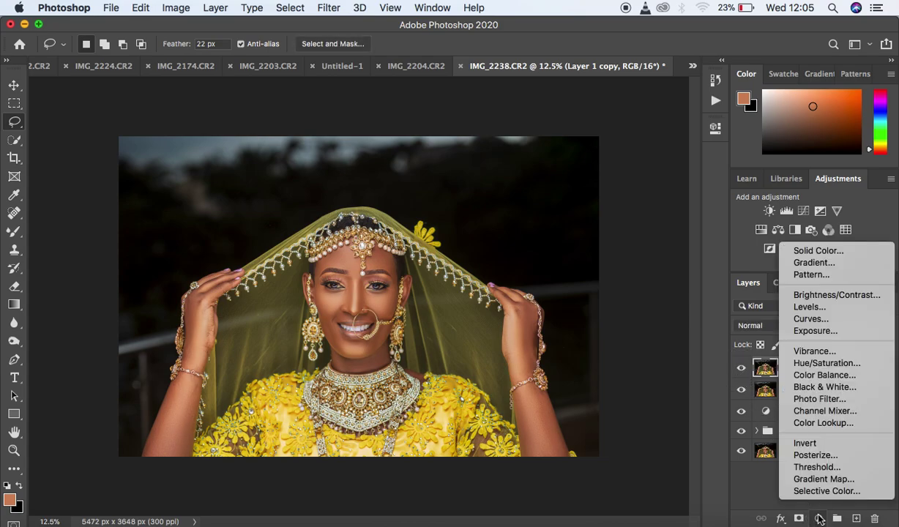
left_click(811, 491)
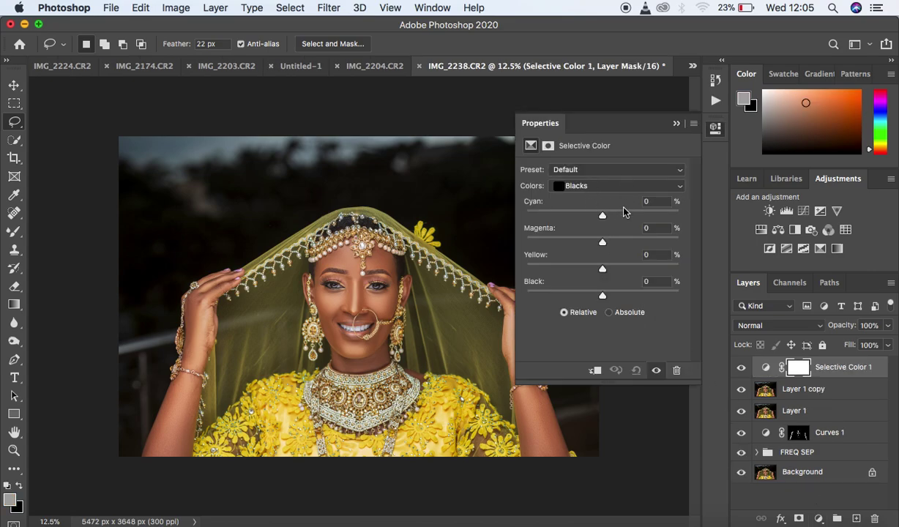
left_click_drag(601, 295, 607, 297)
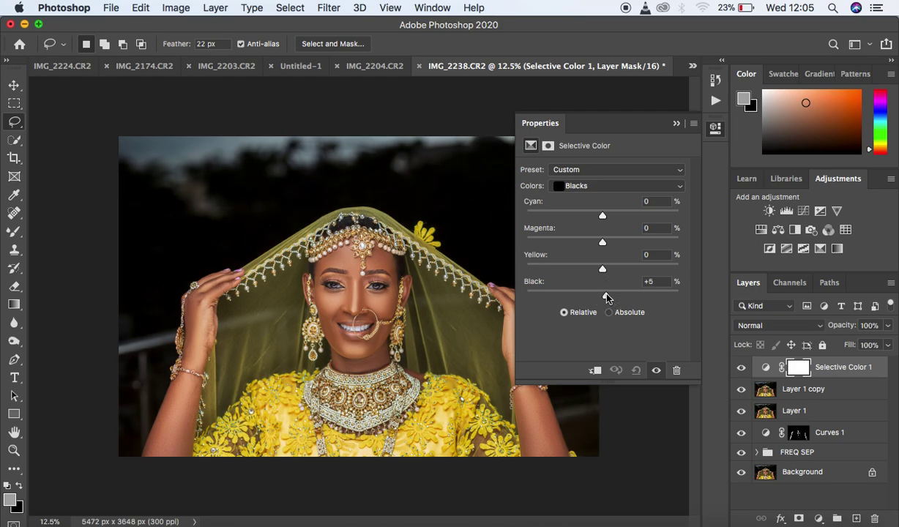
left_click_drag(601, 271, 594, 271)
left_click(676, 123)
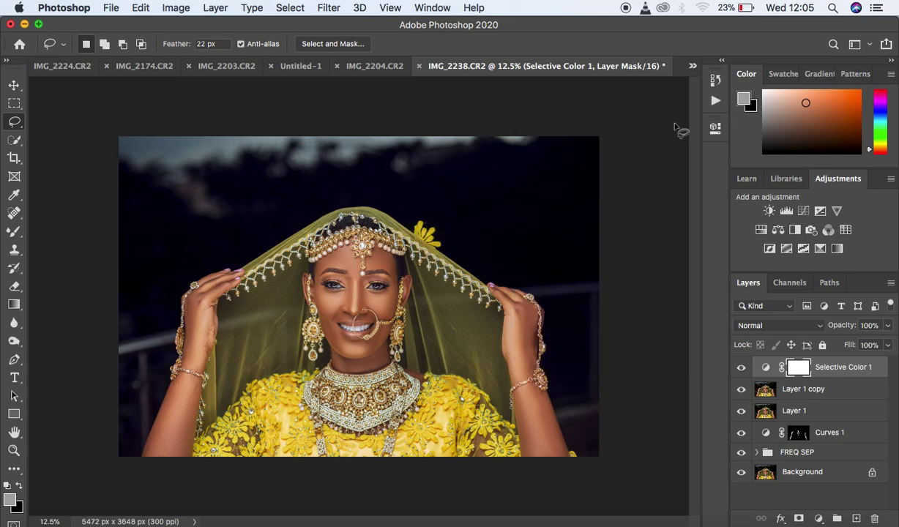
Step: Examine the Selective Color result on the face up close and across the whole portrait
key("super+plus")
key("super+plus")
key("super+plus")
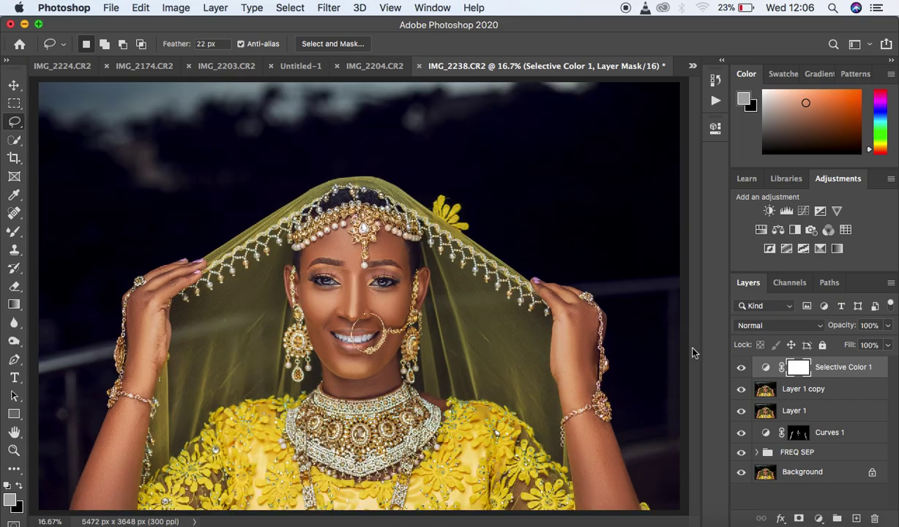
key("super+plus")
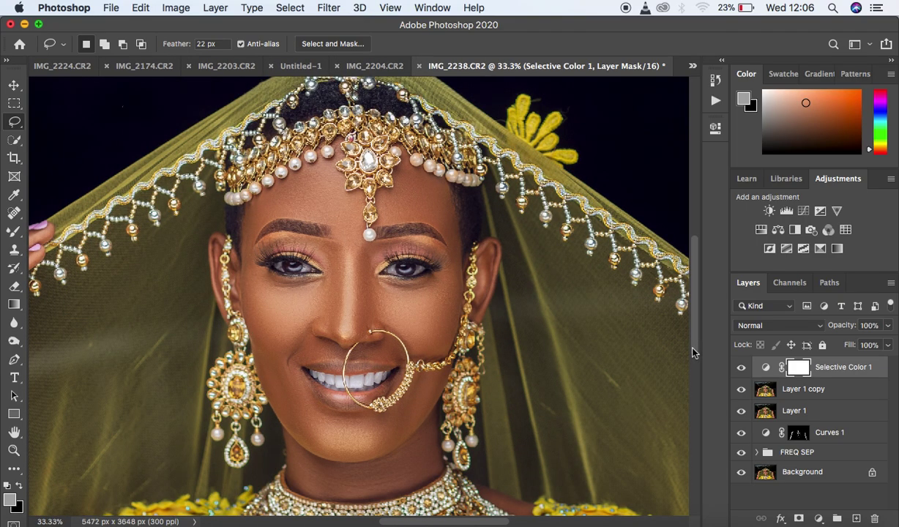
key("super+minus")
key("super+minus")
key("super+minus")
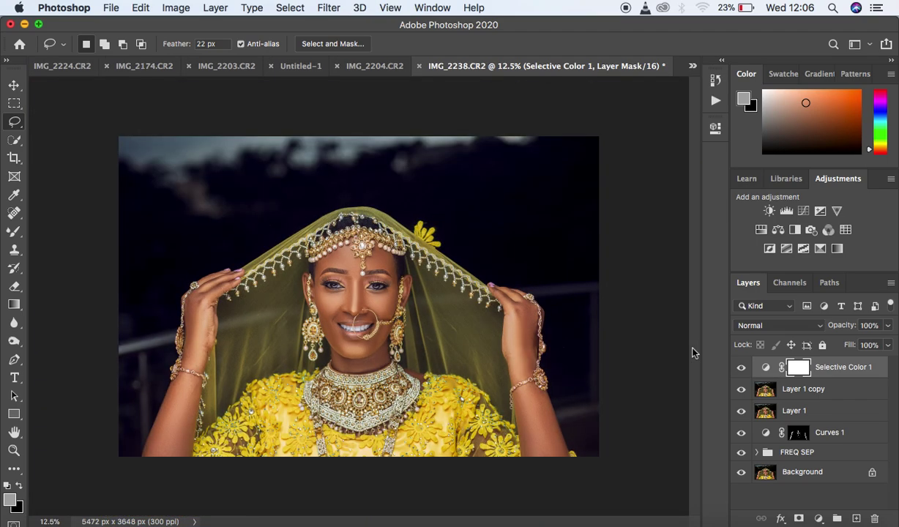
key("super+plus")
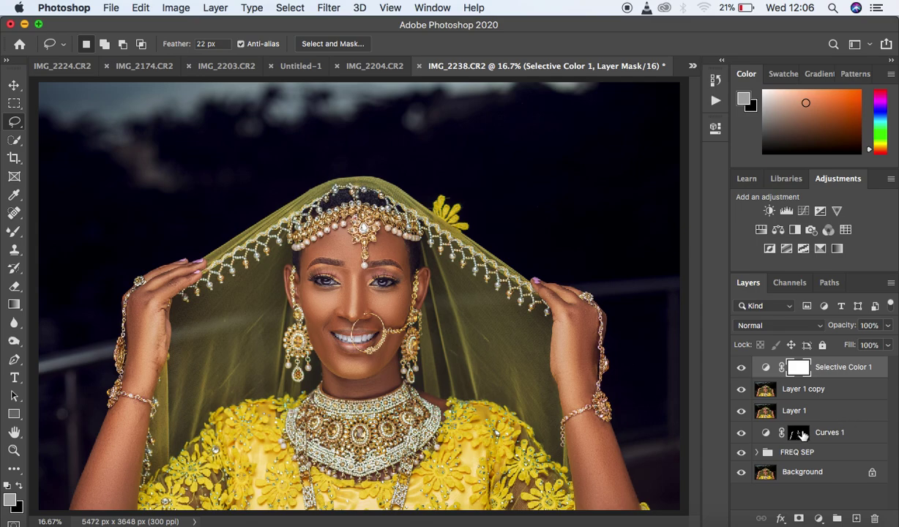
Step: Compare the fully retouched portrait with the original Background layer shown on its own
left_click(741, 474)
left_click(741, 474)
left_click(741, 474, "alt")
left_click(741, 475, "alt")
left_click(741, 474, "alt")
left_click(741, 474, "alt")
left_click(741, 475, "alt")
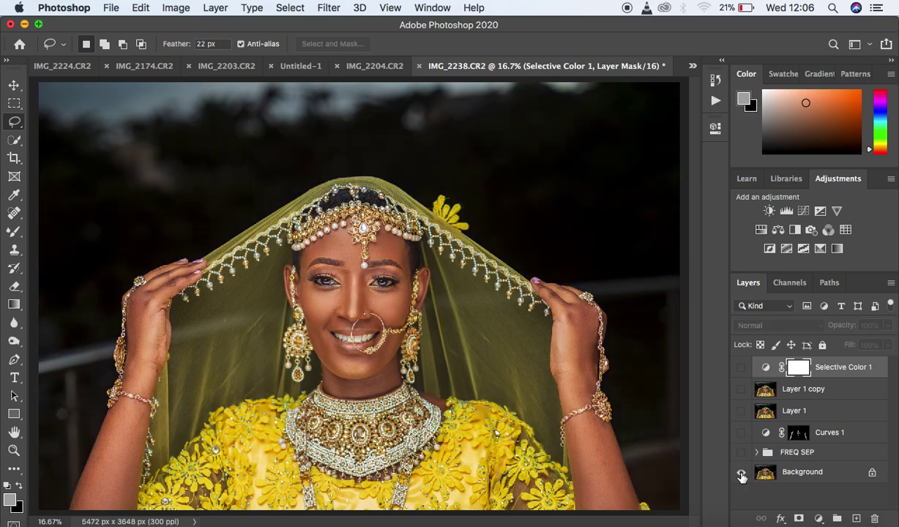
left_click(741, 474, "alt")
left_click(742, 474, "alt")
left_click(741, 474, "alt")
left_click(741, 475, "alt")
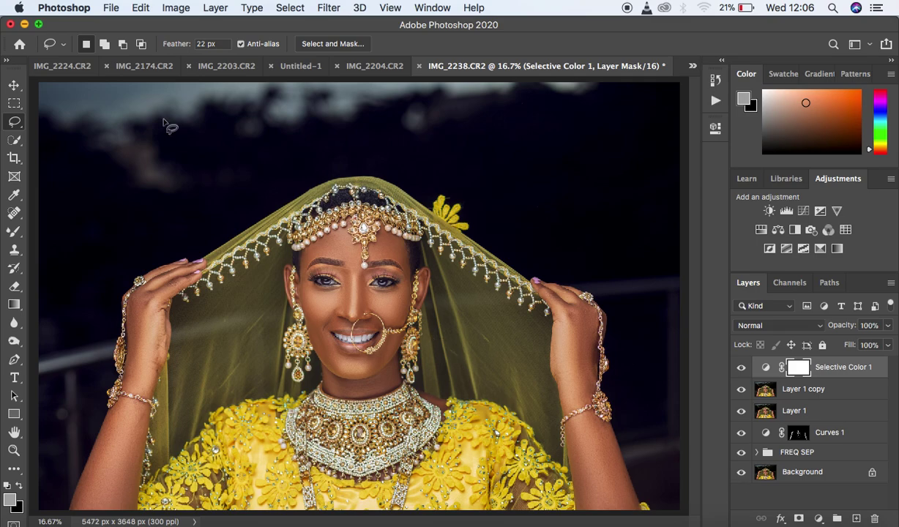
Step: Set up an Export As in JPG format with Bicubic Sharper resampling and the color profile embedded
left_click(111, 9)
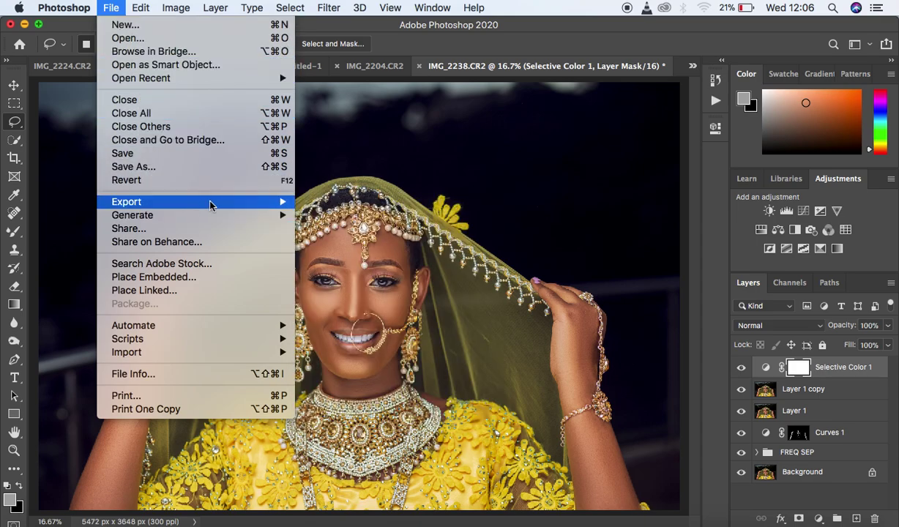
mouse_move(210, 206)
left_click(322, 216)
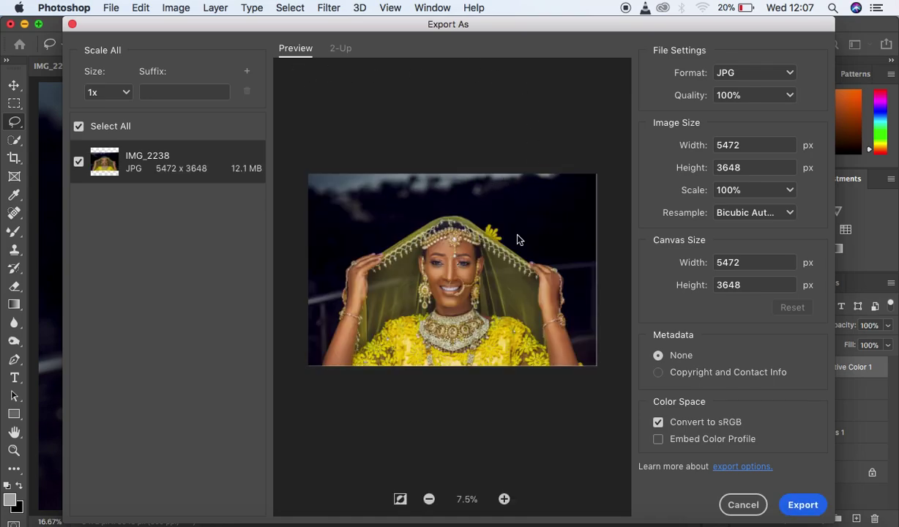
left_click(758, 73)
left_click(756, 72)
left_click(748, 219)
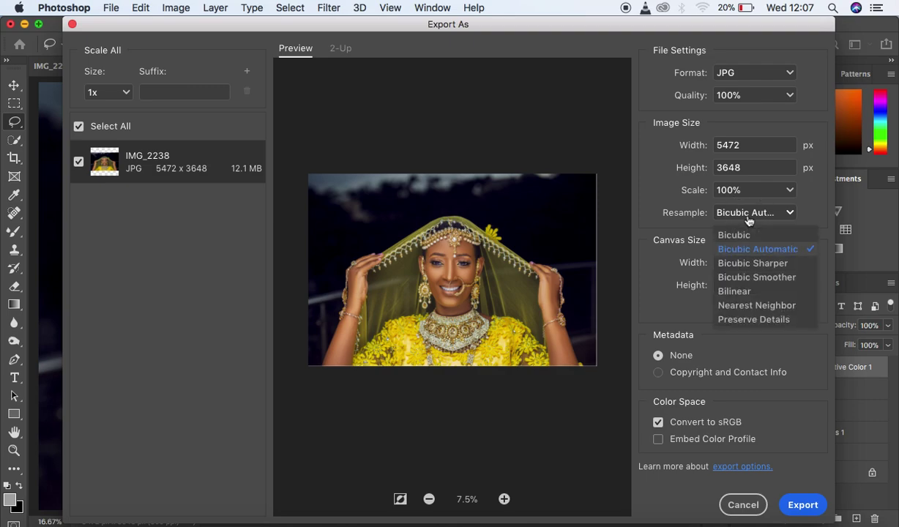
left_click(755, 265)
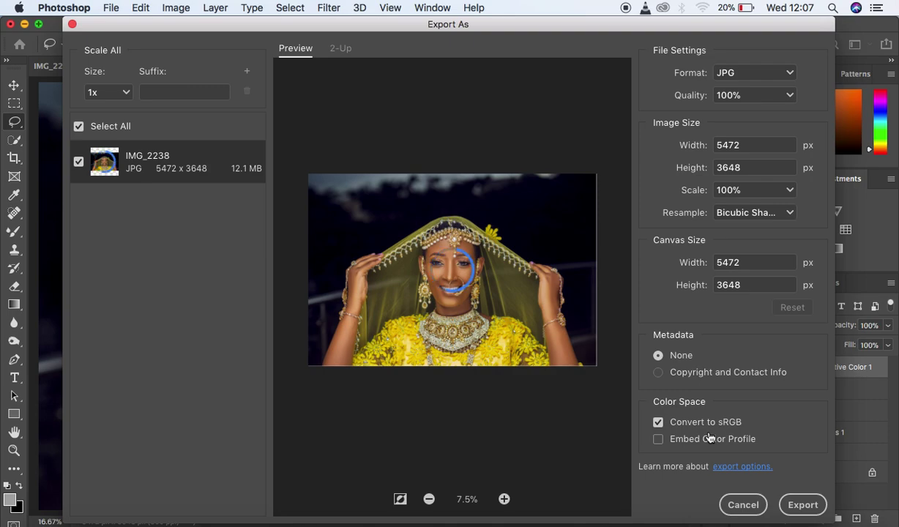
left_click(658, 439)
Step: Export the portrait to the Desktop under the file name tutorial.jpg
left_click(802, 504)
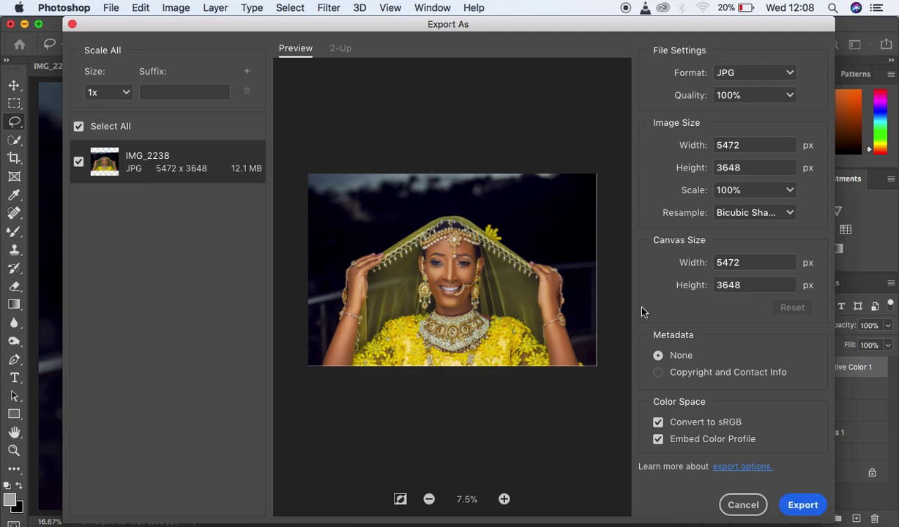
left_click(796, 505)
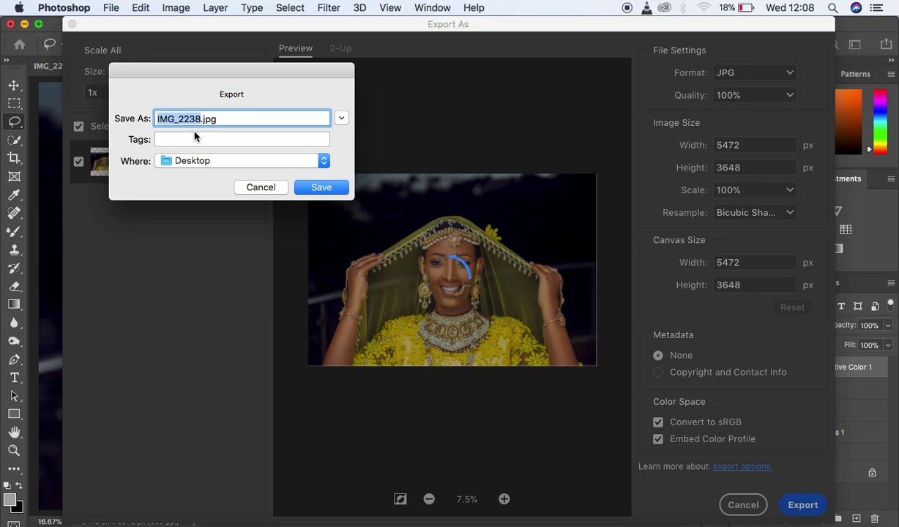
type("tutial")
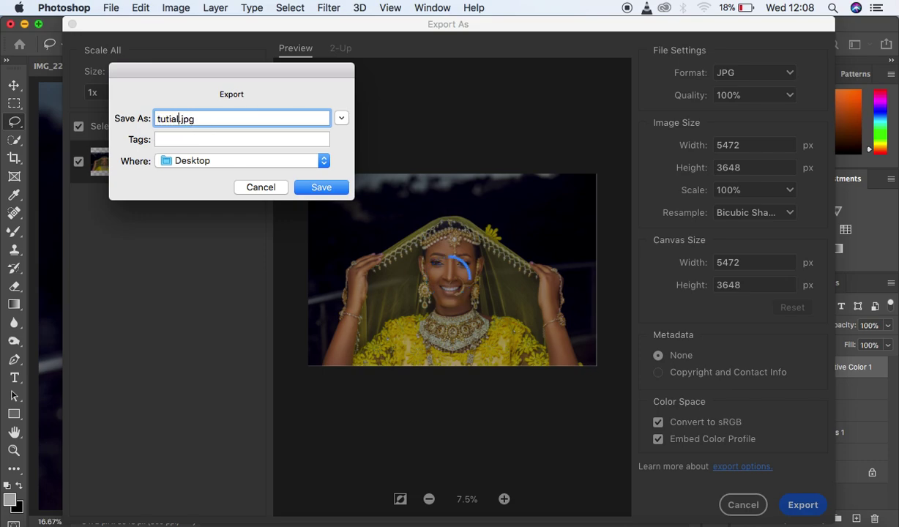
key("BackSpace")
key("BackSpace")
key("BackSpace")
key("BackSpace")
type("torial")
left_click(319, 188)
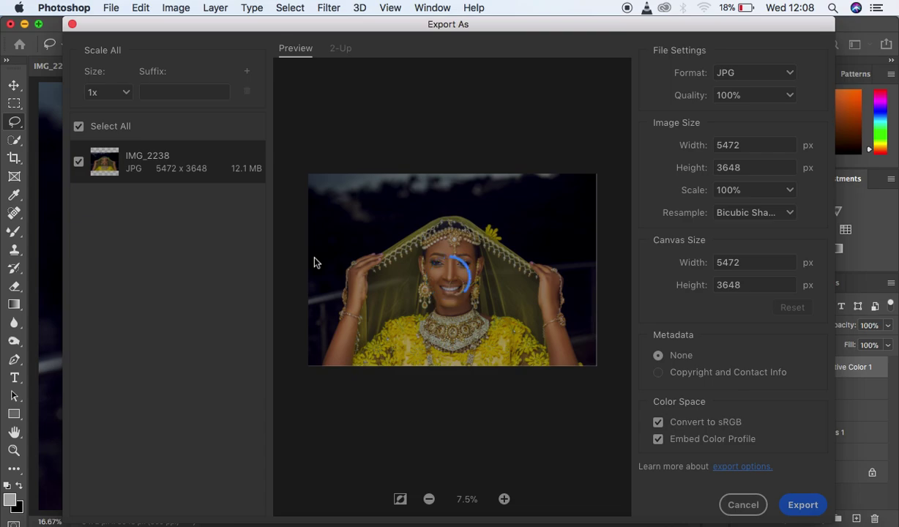
key("Escape")
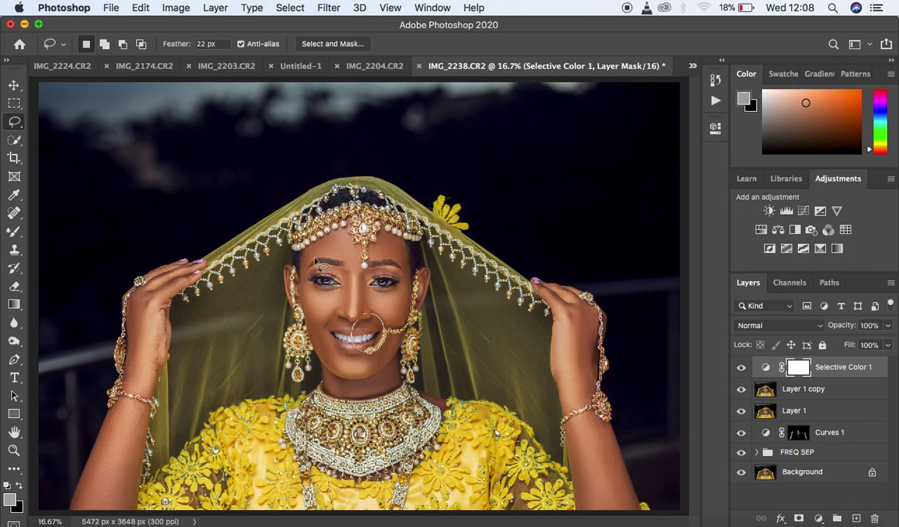